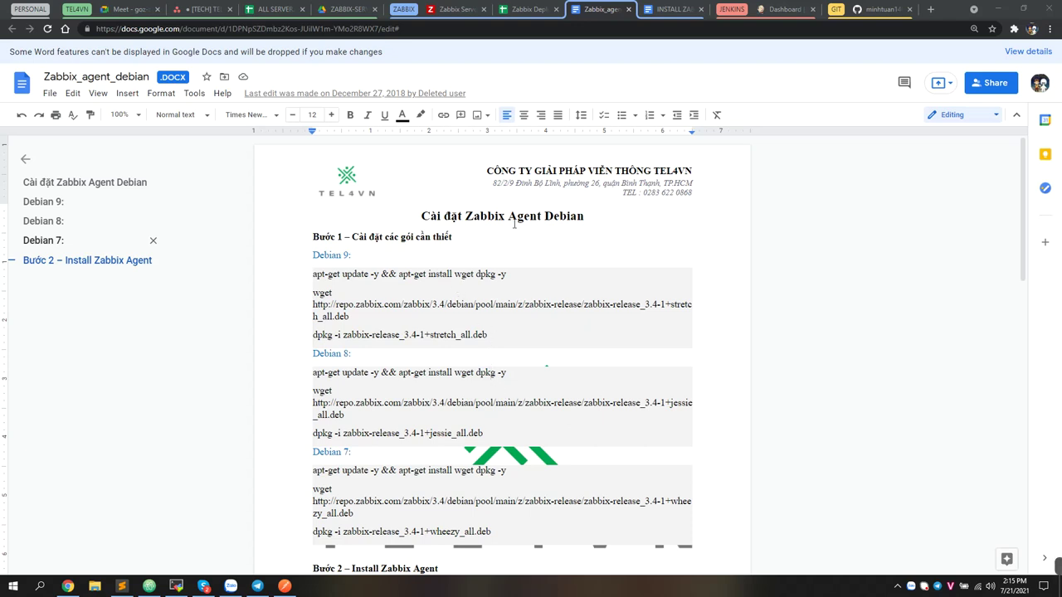
Highlight the Zabbix Agent title and the Debian 9 install commands in the agent guide
{"action": "left_click_drag", "start_coordinate": [465, 218], "coordinate": [539, 220]}
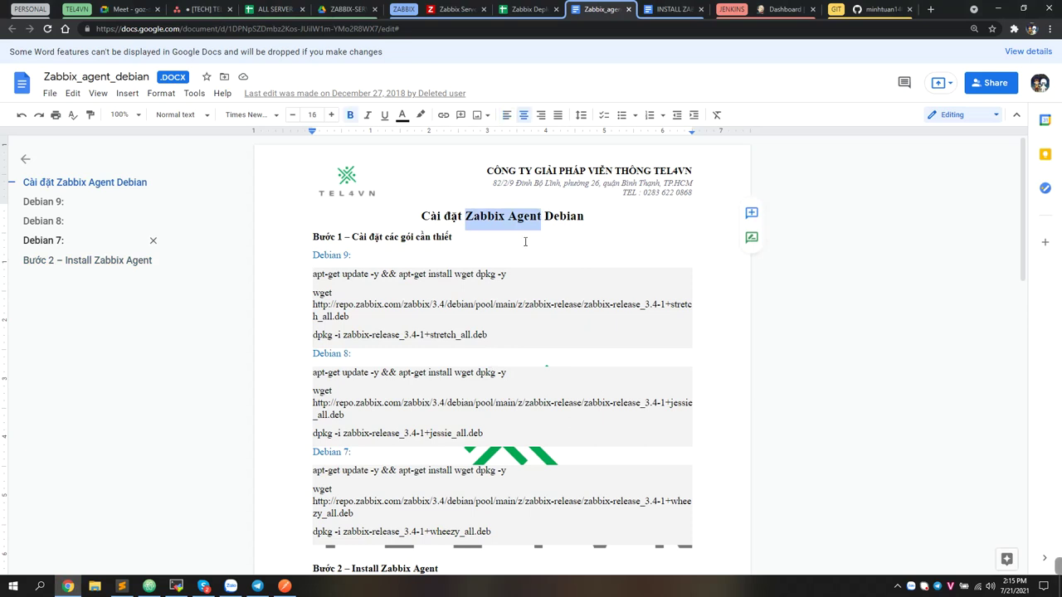
{"action": "left_click_drag", "start_coordinate": [511, 345], "coordinate": [316, 264]}
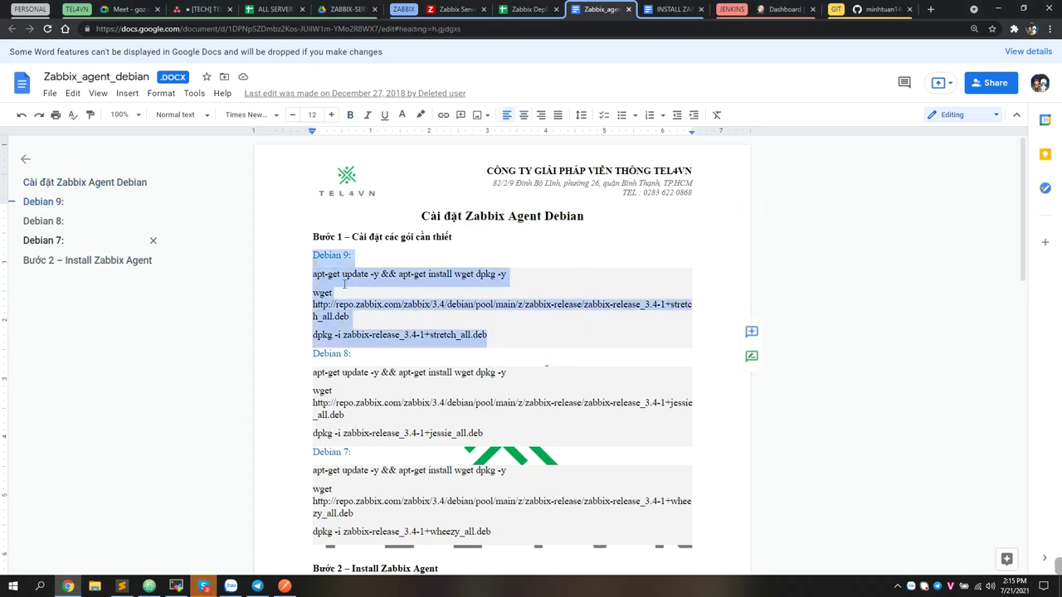
{"action": "left_click", "coordinate": [318, 273]}
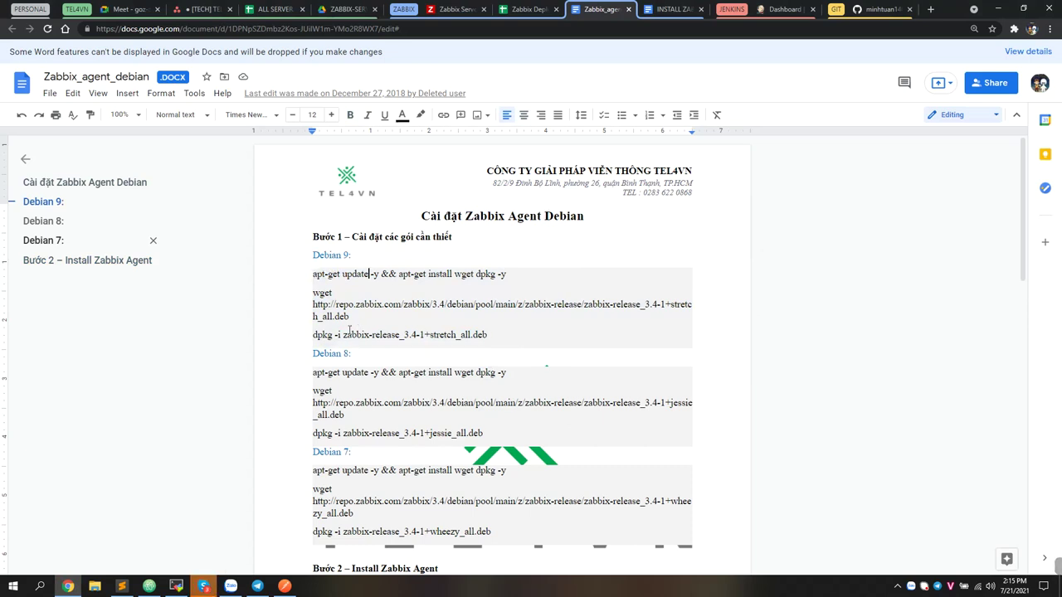
{"action": "scroll", "coordinate": [410, 237], "scroll_direction": "down", "scroll_amount": 3}
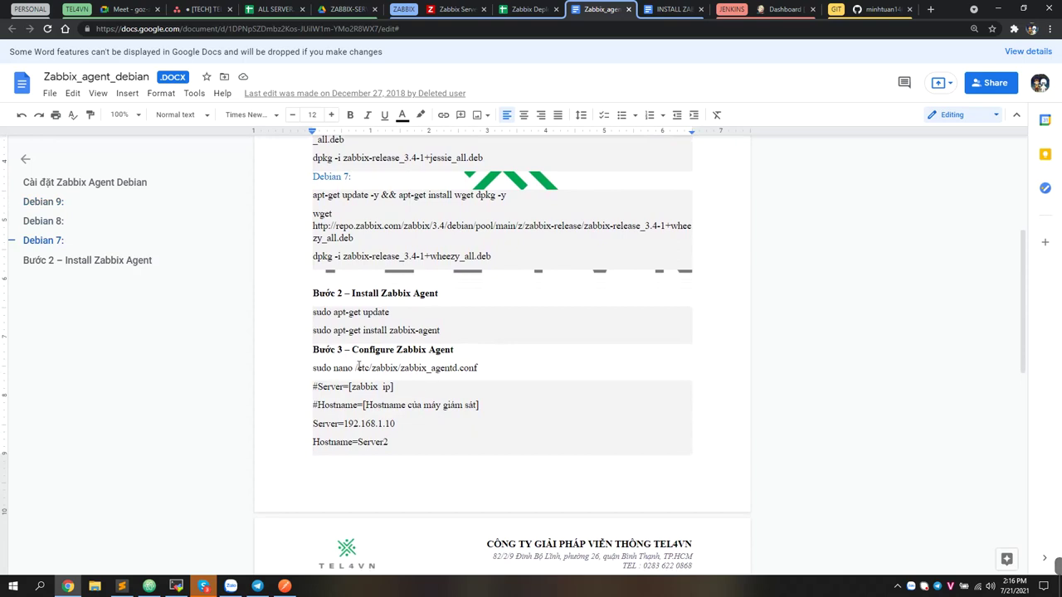
Mark the agent config file path and server IP 192.168.1.10, then open the Zabbix-server guide
{"action": "left_click_drag", "start_coordinate": [355, 368], "coordinate": [483, 368]}
{"action": "left_click", "coordinate": [464, 428]}
{"action": "left_click_drag", "start_coordinate": [402, 424], "coordinate": [344, 424]}
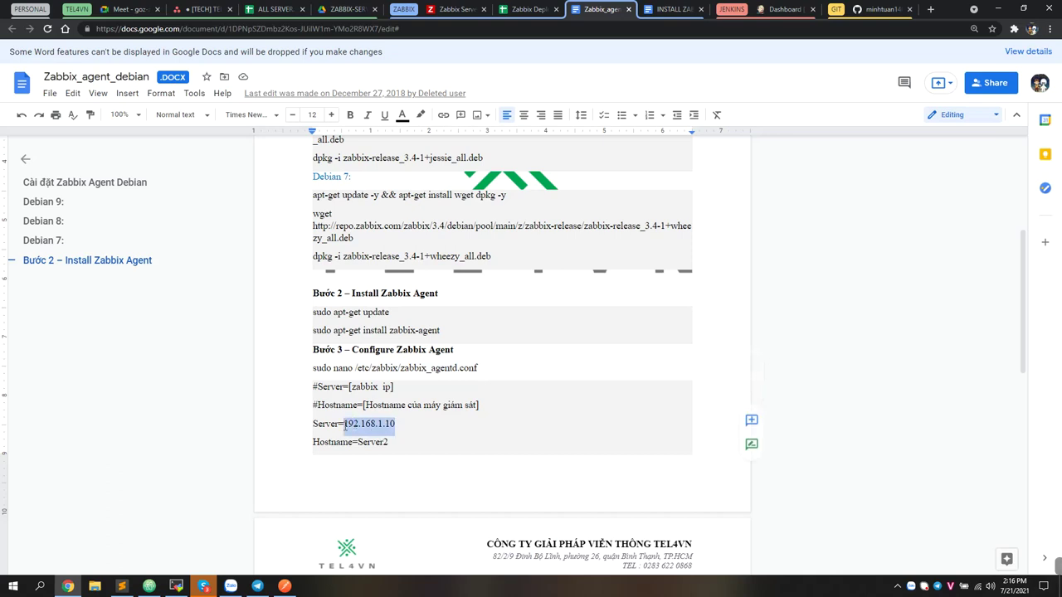
{"action": "left_click_drag", "start_coordinate": [419, 450], "coordinate": [329, 442]}
{"action": "scroll", "coordinate": [434, 356], "scroll_direction": "down", "scroll_amount": 4}
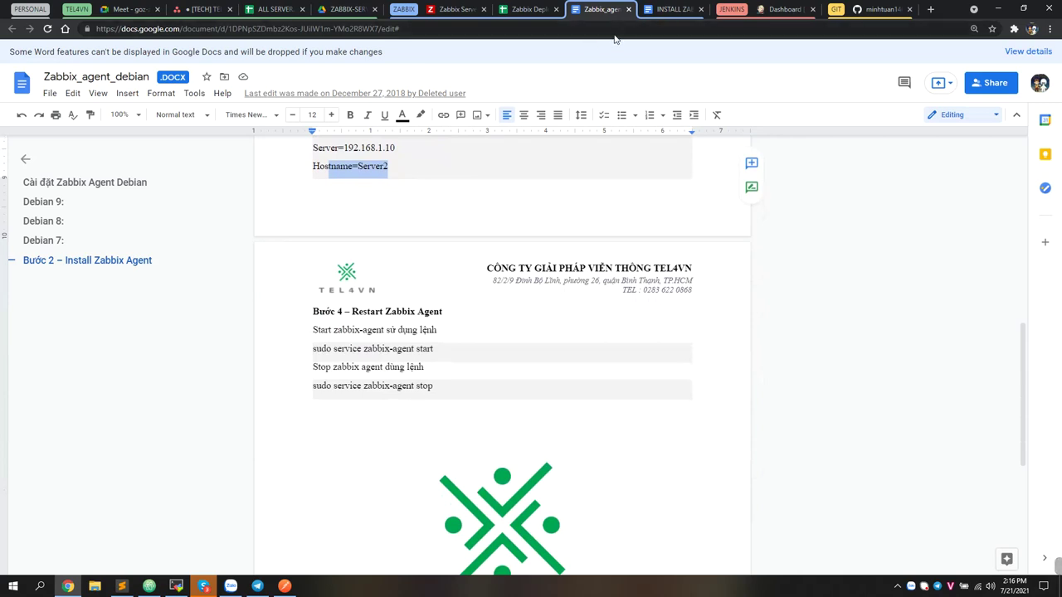
{"action": "left_click", "coordinate": [671, 9]}
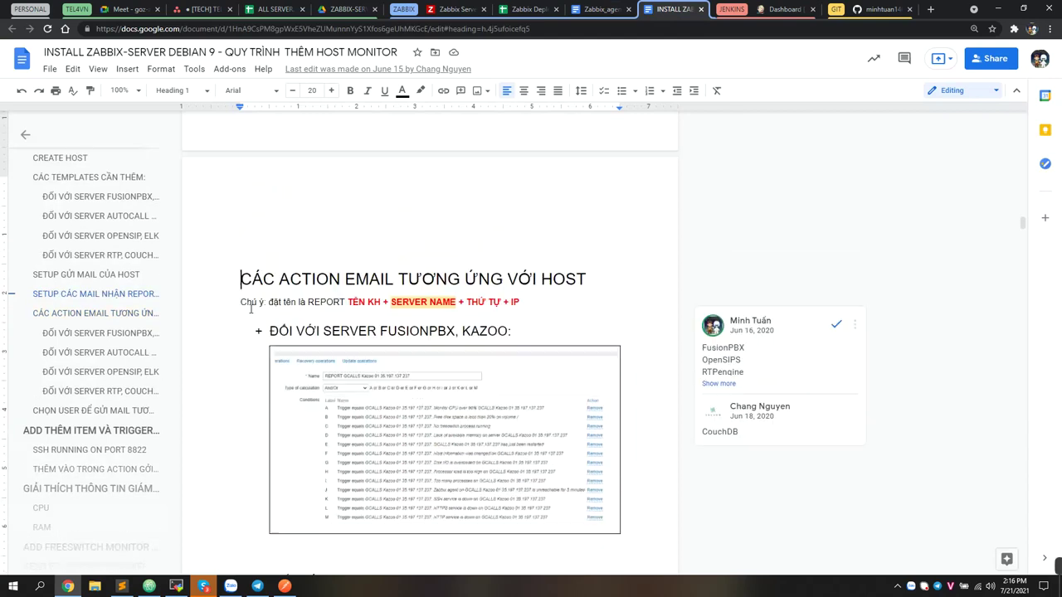
Jump to the CREATE HOST TEMPLATES and ACTION EMAIL headings, then bring up the Zabbix Actions page
{"action": "left_click", "coordinate": [76, 375]}
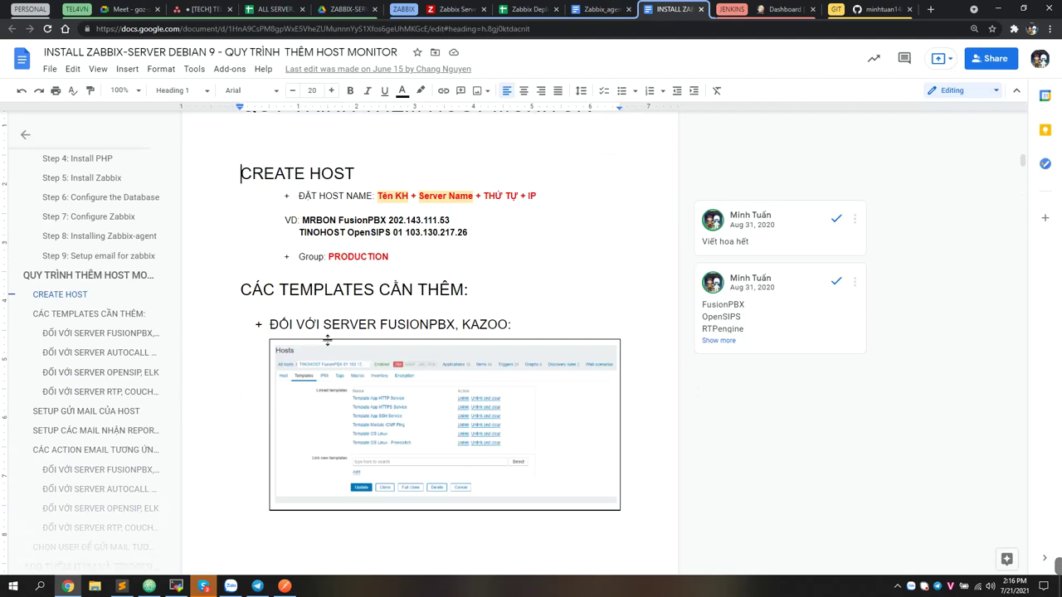
{"action": "left_click_drag", "start_coordinate": [275, 288], "coordinate": [375, 289]}
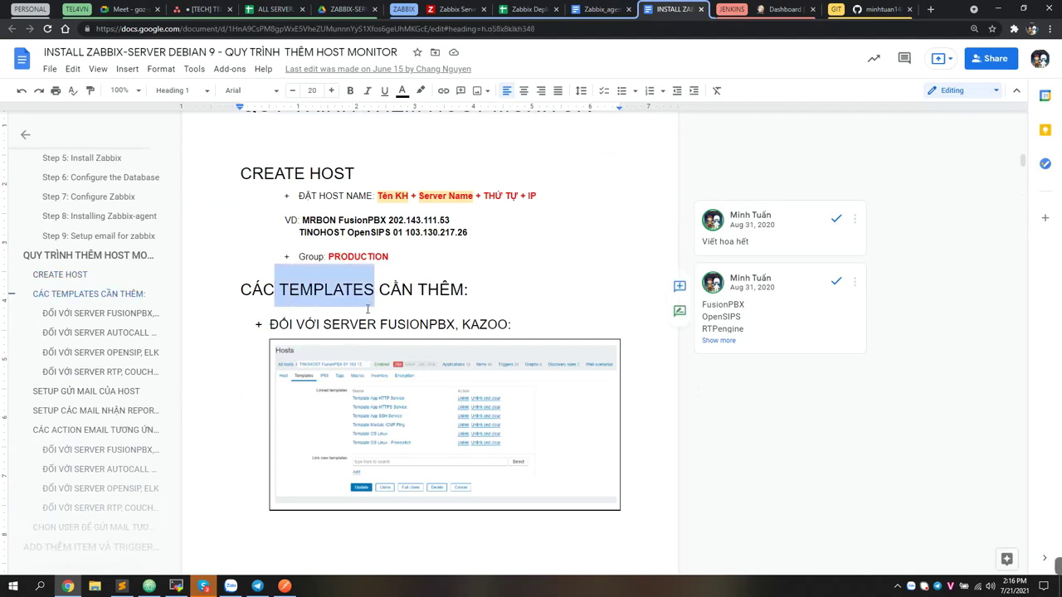
{"action": "left_click", "coordinate": [66, 429]}
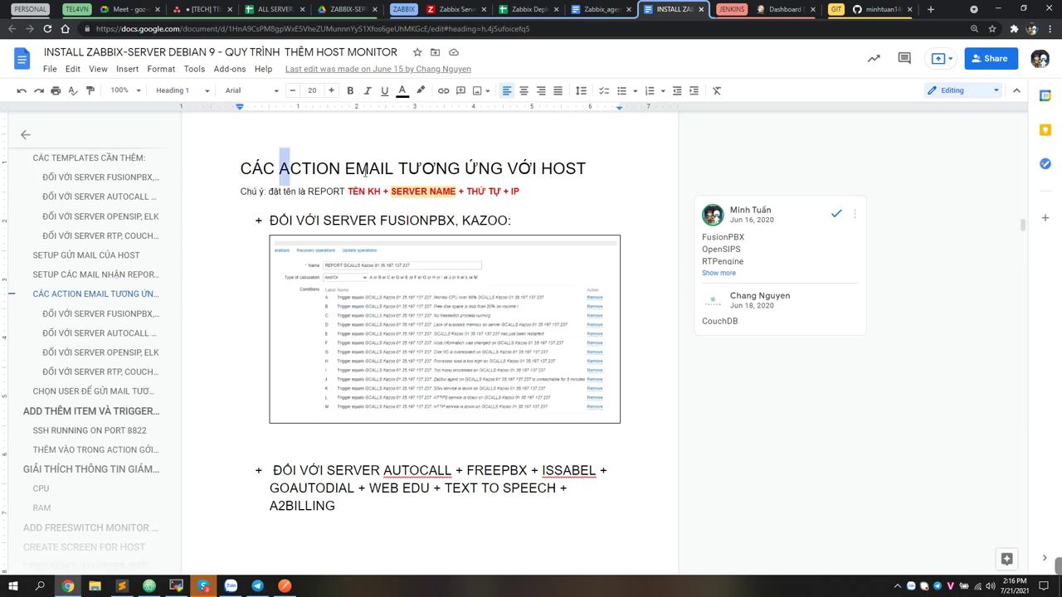
{"action": "left_click_drag", "start_coordinate": [279, 171], "coordinate": [400, 172]}
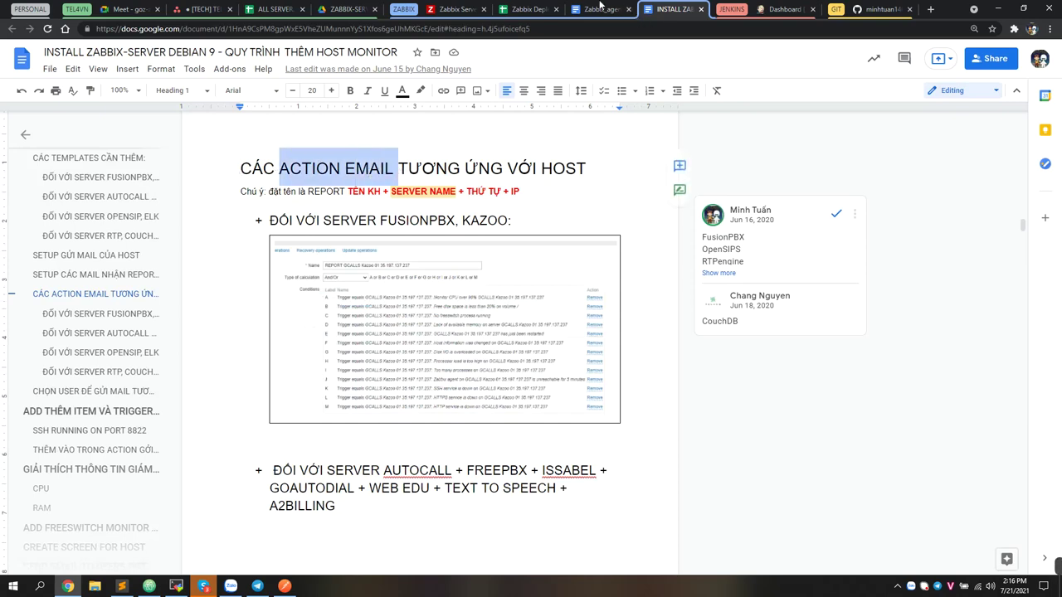
{"action": "left_click", "coordinate": [455, 10]}
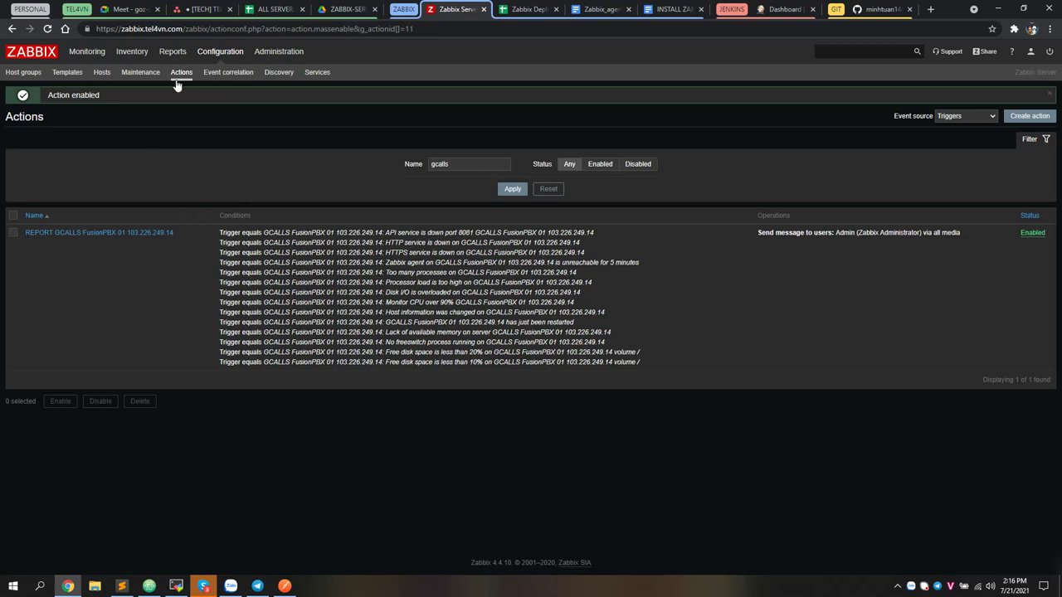
{"action": "left_click", "coordinate": [101, 72]}
{"action": "left_click", "coordinate": [339, 142]}
{"action": "type", "text": "gcalls"}
{"action": "key", "text": "Return"}
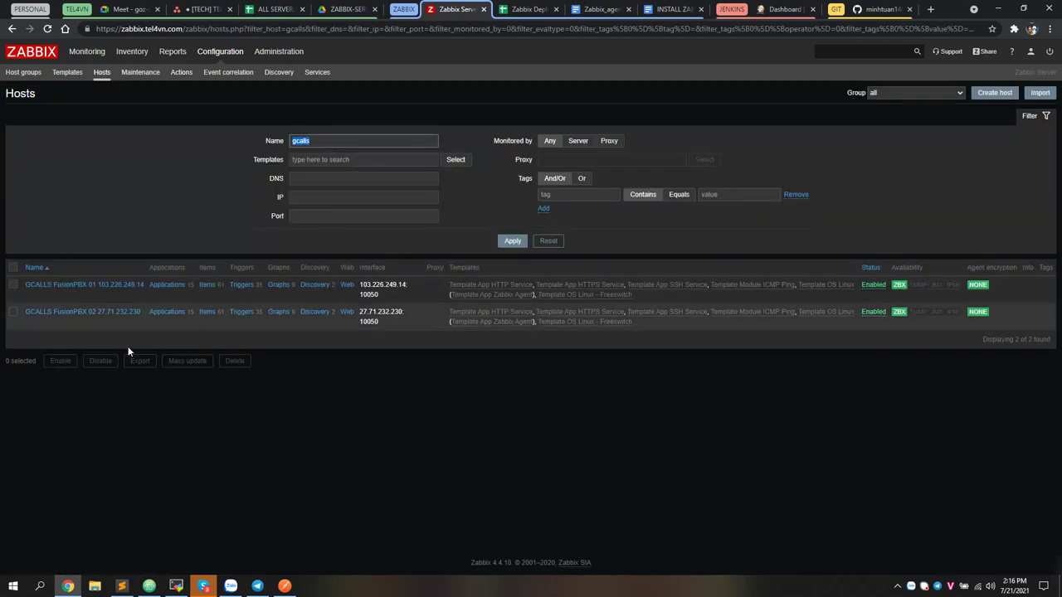
{"action": "left_click", "coordinate": [105, 286]}
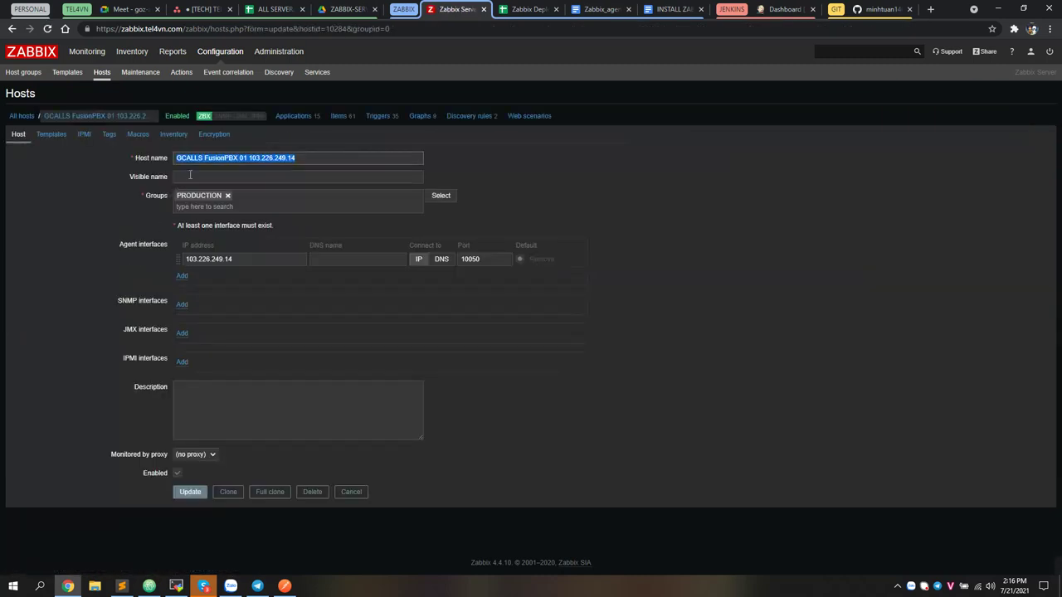
{"action": "key", "text": "alt+Left"}
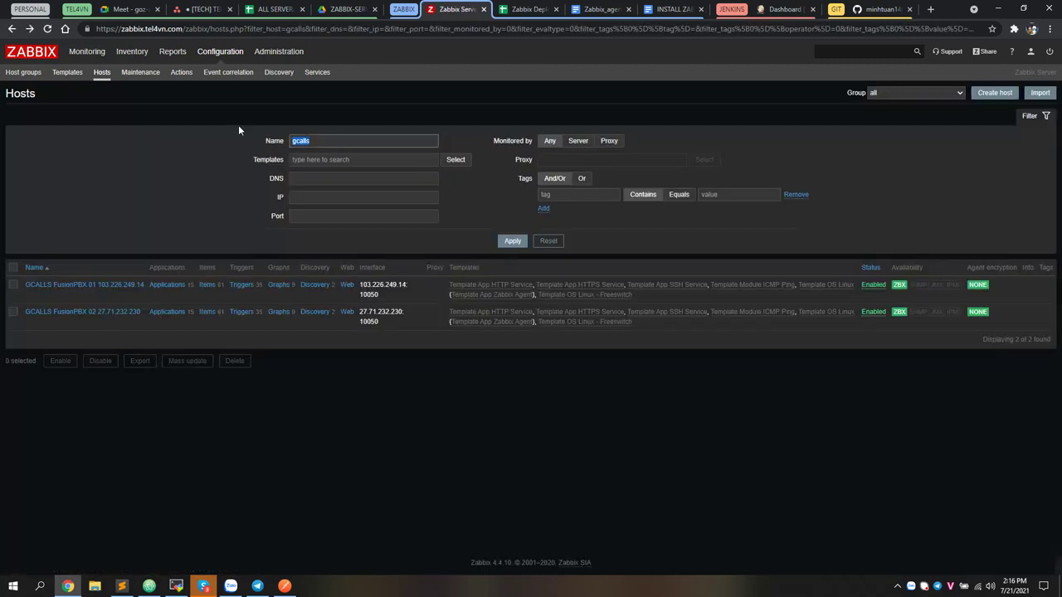
{"action": "left_click", "coordinate": [981, 95]}
{"action": "left_click", "coordinate": [200, 141]}
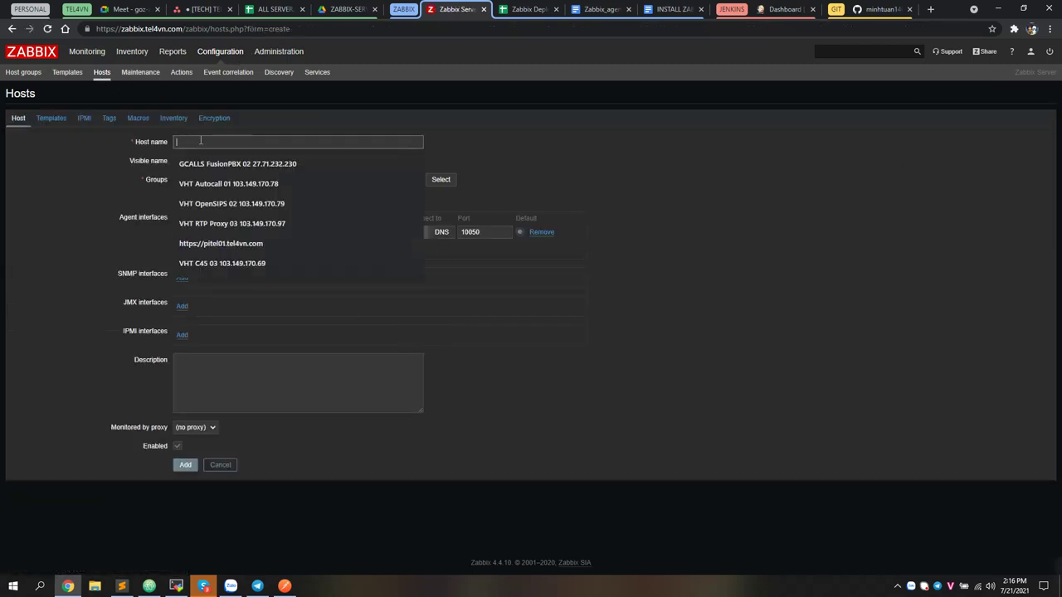
{"action": "left_click", "coordinate": [80, 209]}
{"action": "left_click_drag", "start_coordinate": [230, 234], "coordinate": [184, 232]}
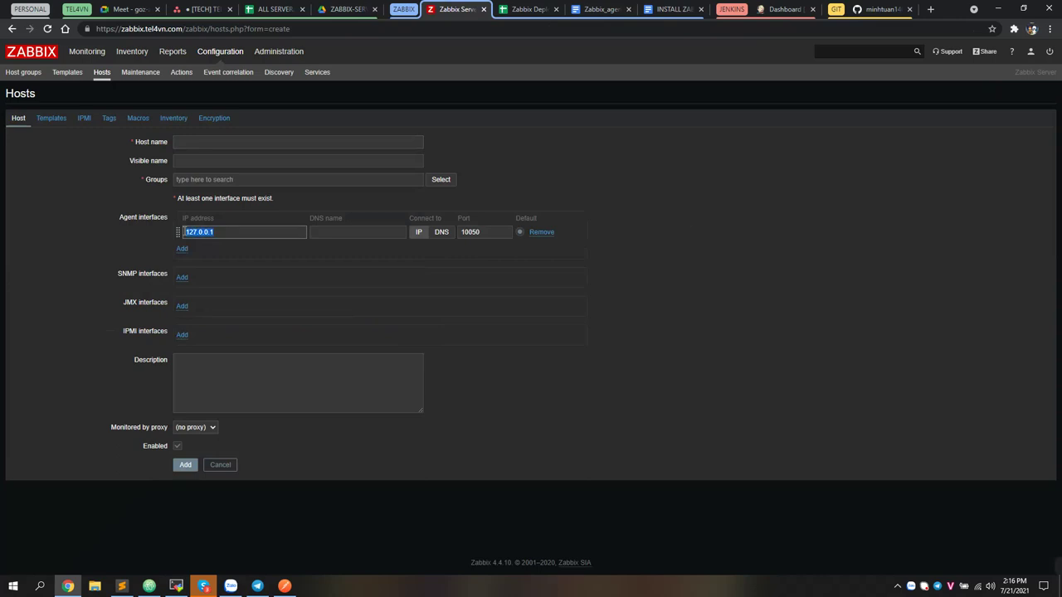
{"action": "double_click", "coordinate": [468, 233]}
{"action": "left_click", "coordinate": [41, 118]}
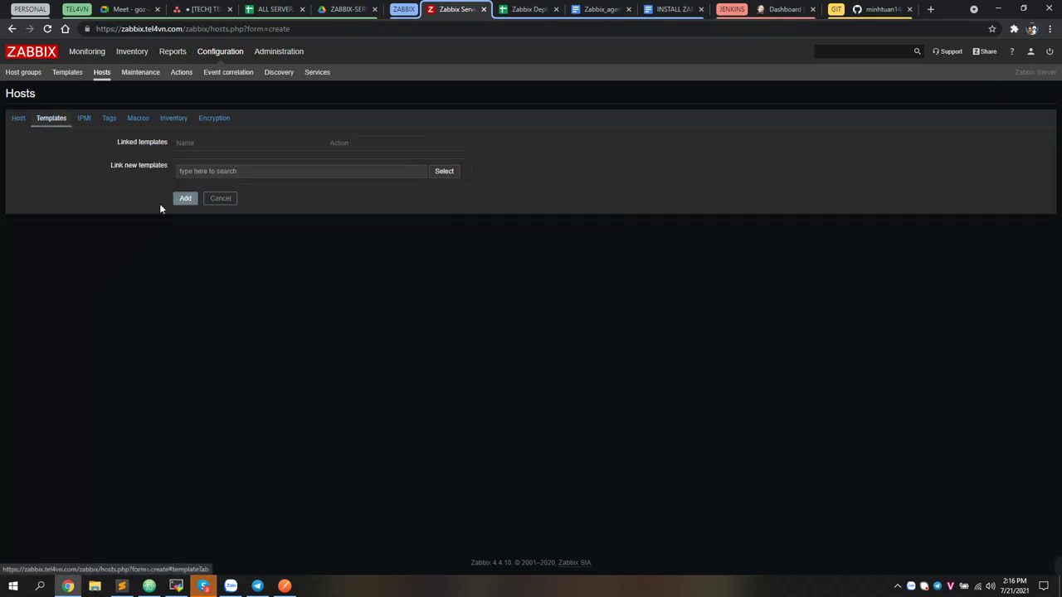
{"action": "left_click", "coordinate": [448, 172]}
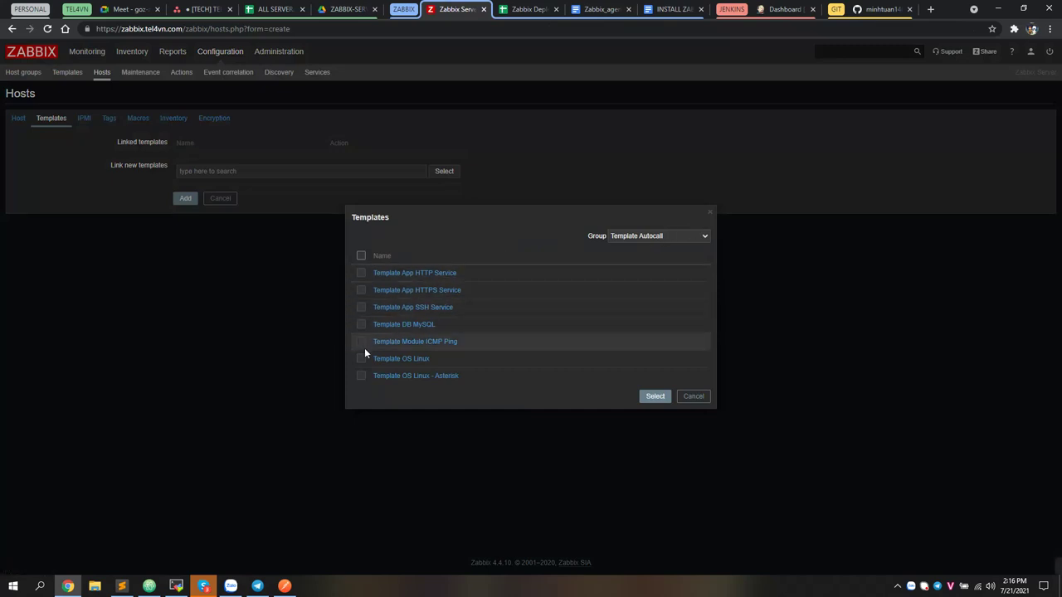
{"action": "left_click", "coordinate": [694, 397]}
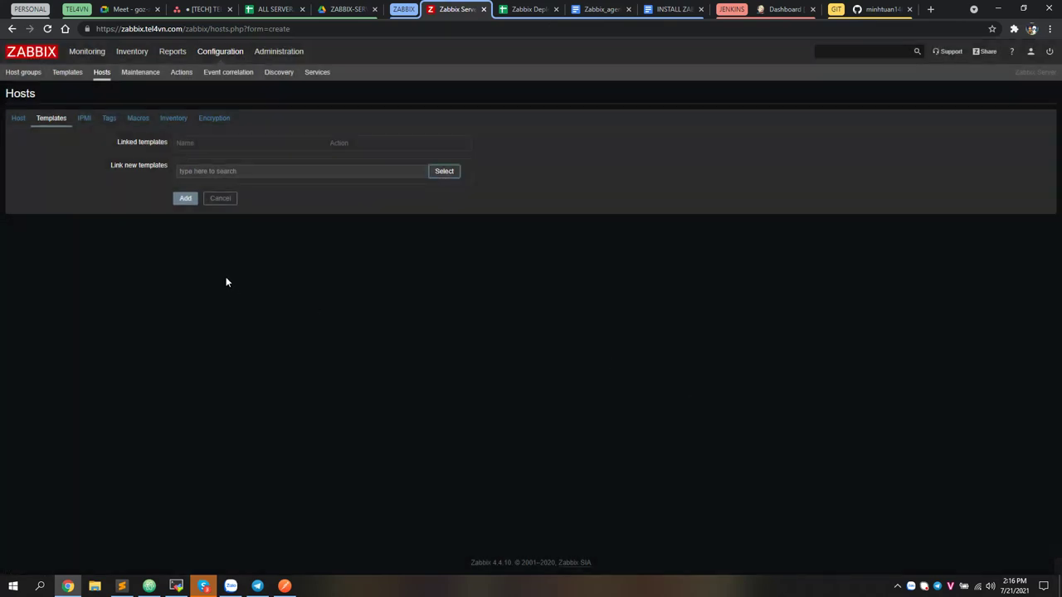
{"action": "left_click", "coordinate": [184, 74]}
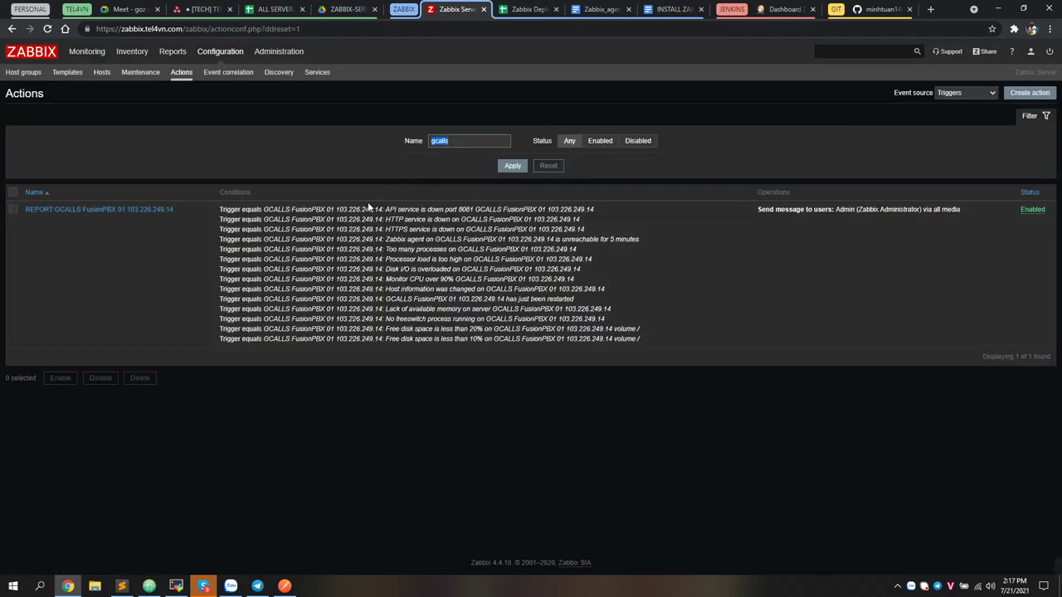
Open the REPORT GCALLS action and browse triggers of PRODUCTION host GCALLS FusionPBX 01
{"action": "left_click", "coordinate": [123, 211]}
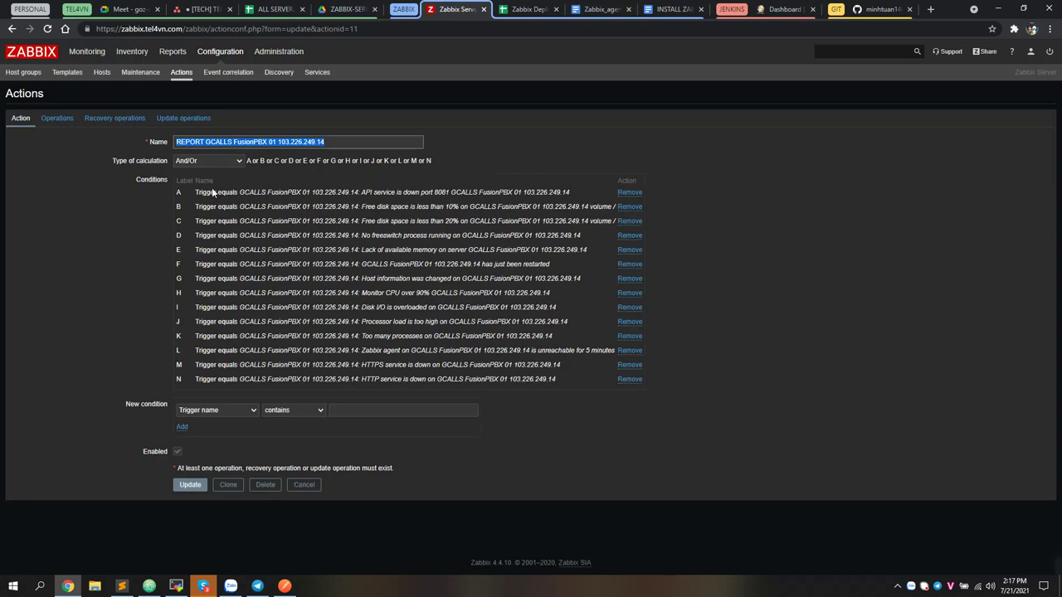
{"action": "left_click", "coordinate": [223, 410]}
{"action": "left_click", "coordinate": [217, 429]}
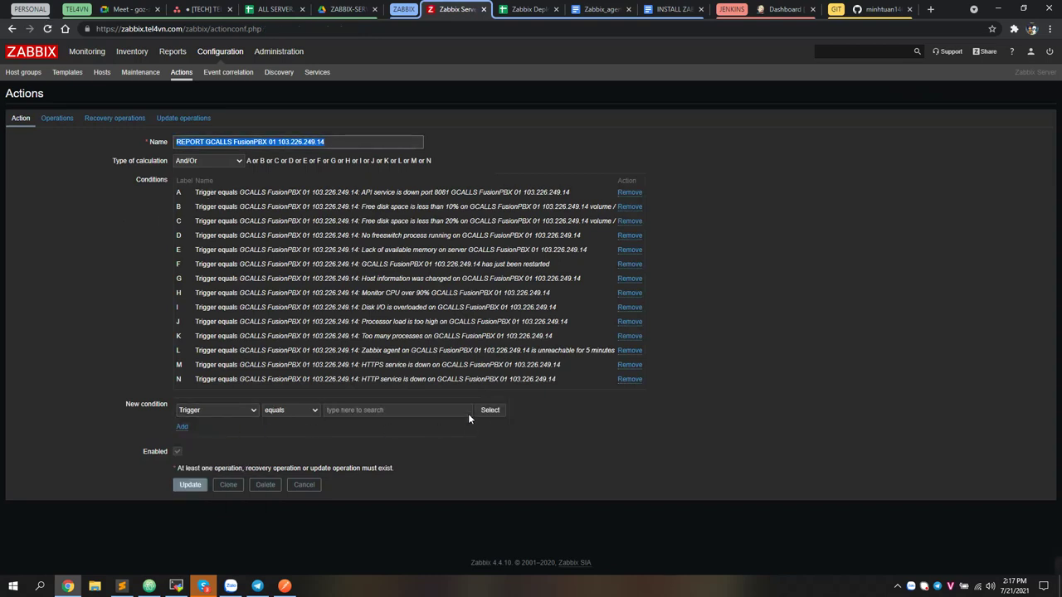
{"action": "left_click", "coordinate": [481, 410]}
{"action": "left_click", "coordinate": [571, 288]}
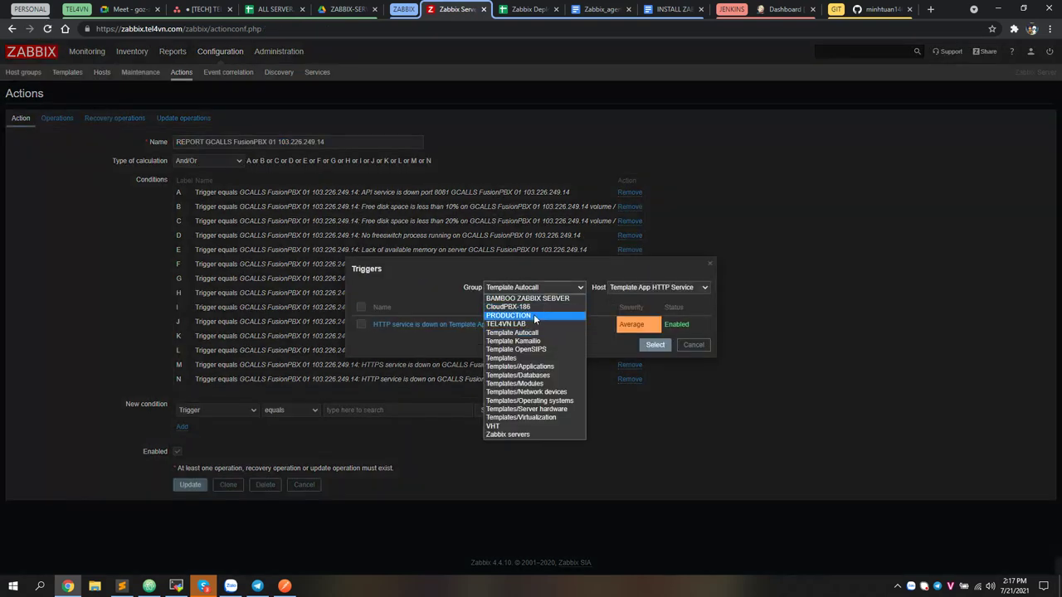
{"action": "left_click", "coordinate": [534, 319]}
{"action": "left_click", "coordinate": [635, 89]}
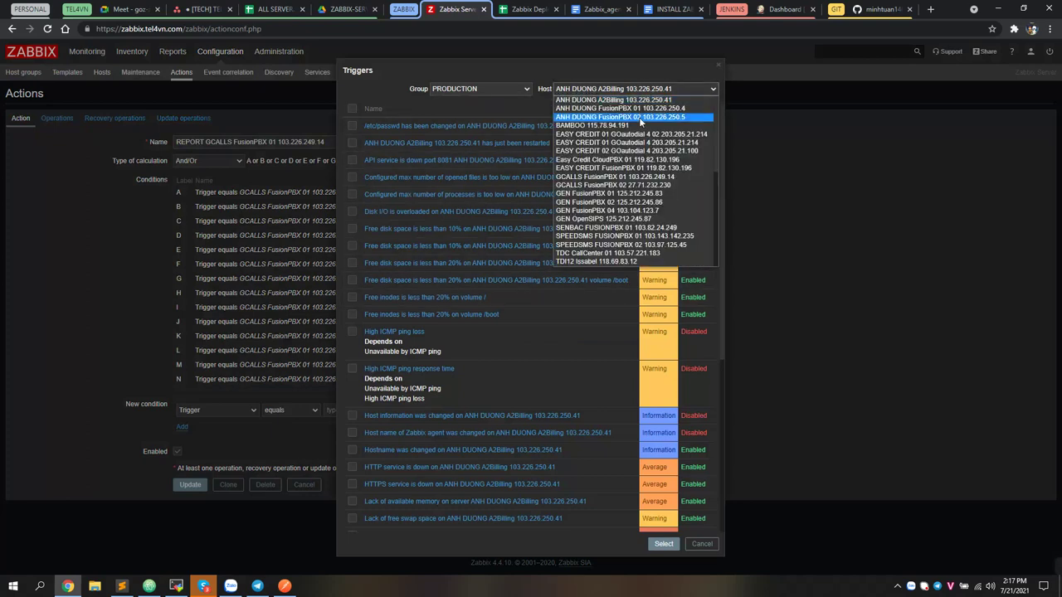
{"action": "left_click", "coordinate": [619, 176]}
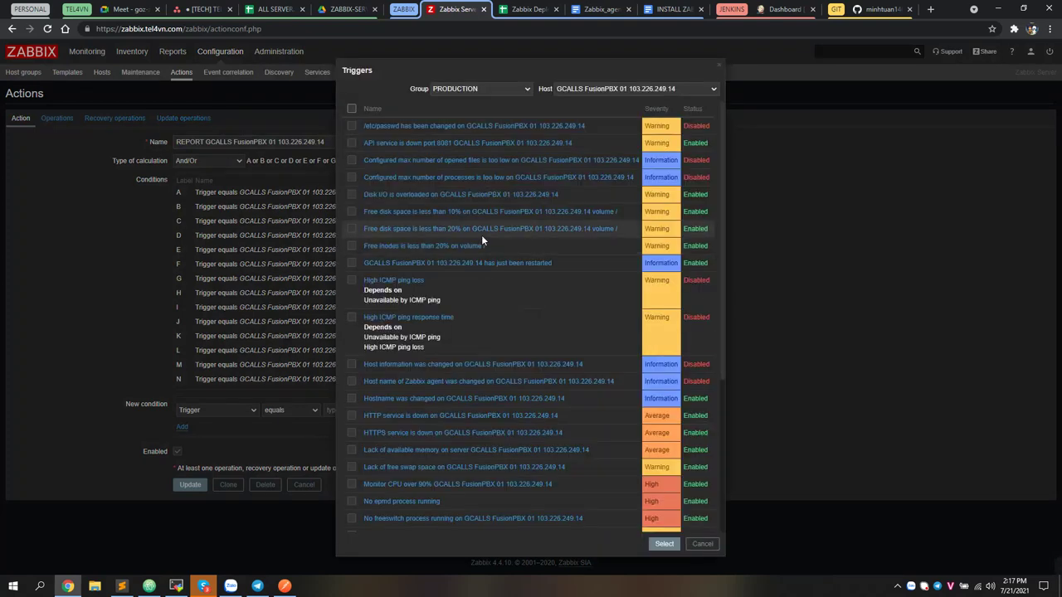
Tick the /etc/passwd, free disk space and free inodes triggers, then close the picker without adding
{"action": "left_click", "coordinate": [351, 125]}
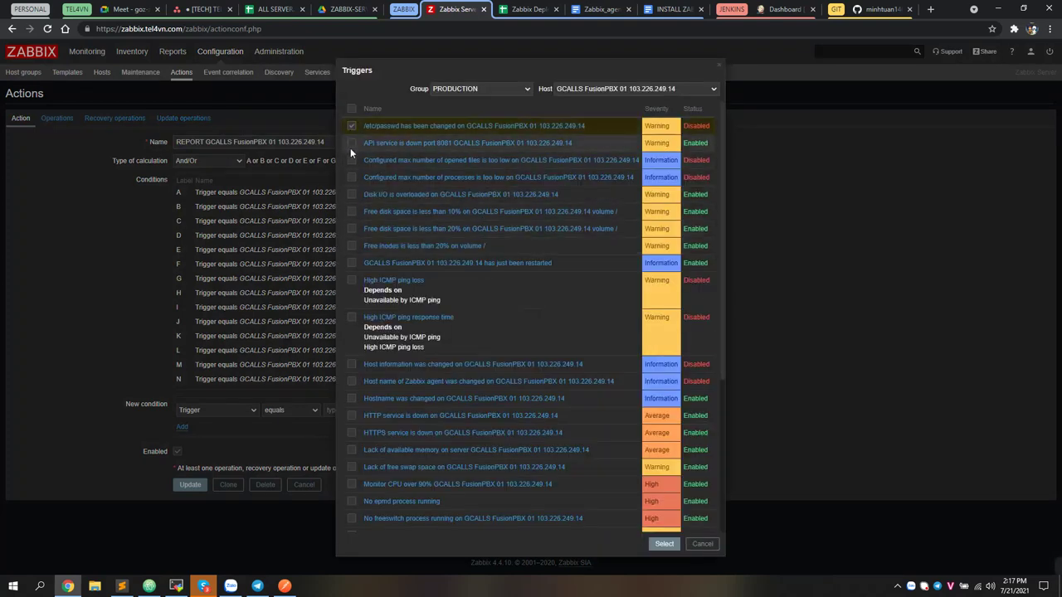
{"action": "left_click", "coordinate": [351, 211]}
{"action": "left_click", "coordinate": [351, 229]}
{"action": "left_click", "coordinate": [351, 245]}
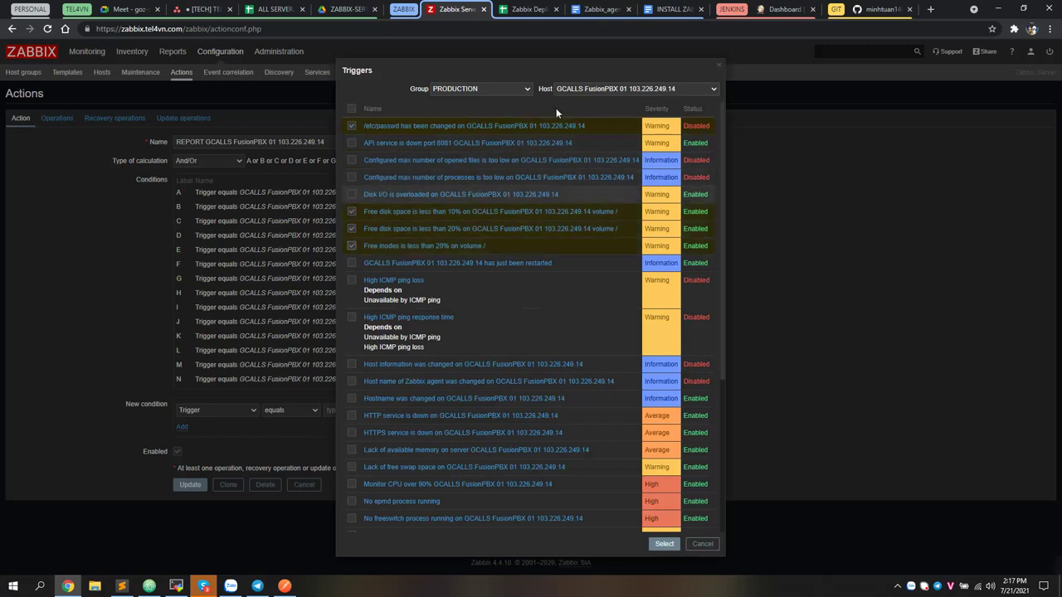
{"action": "left_click", "coordinate": [718, 66]}
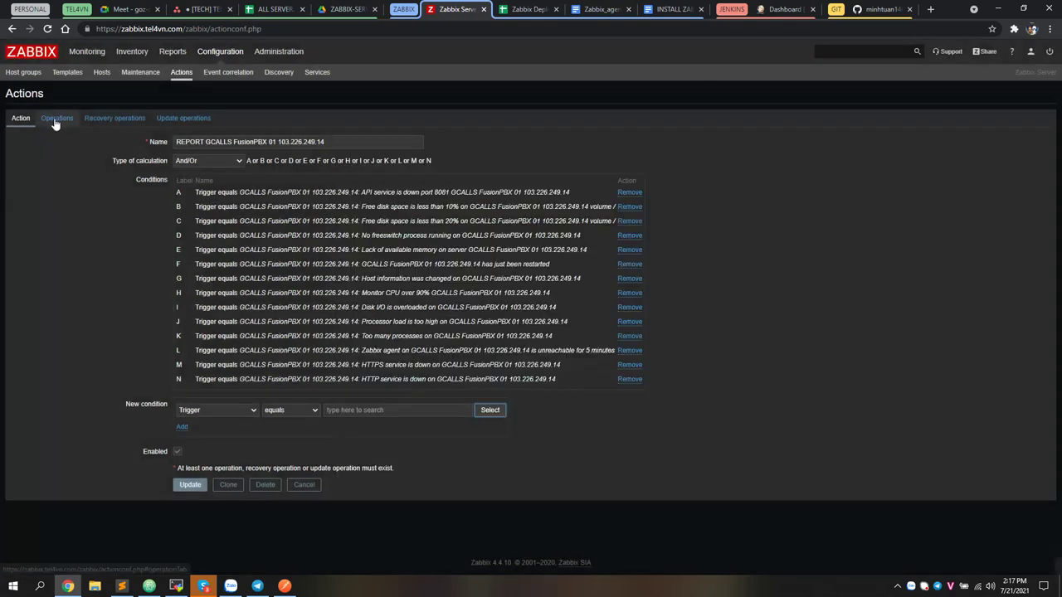
Inspect the action's operations and user recipients without adding any, then return to the Actions list
{"action": "left_click", "coordinate": [57, 118]}
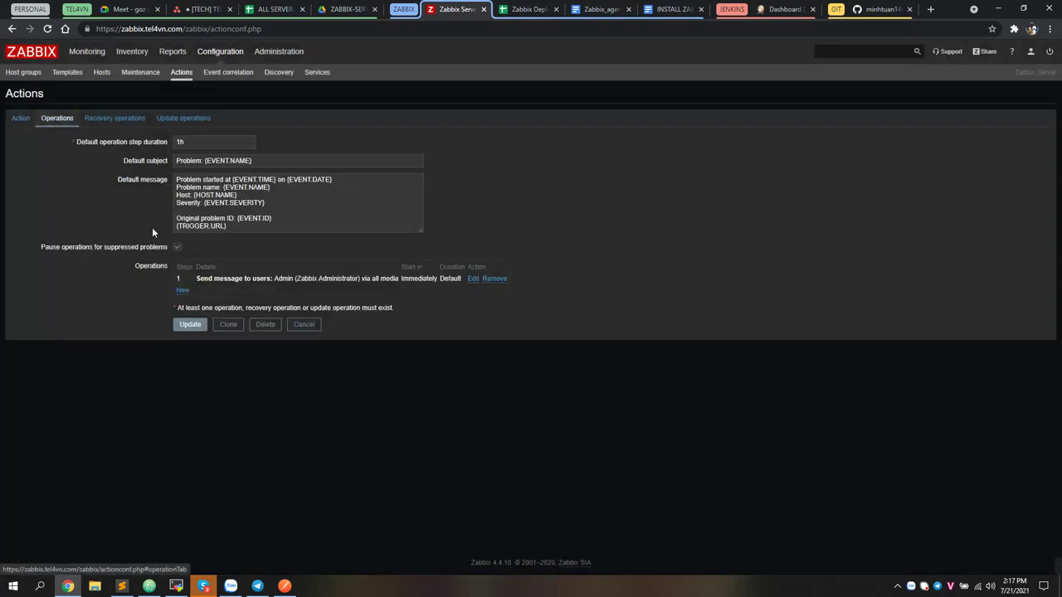
{"action": "left_click", "coordinate": [183, 291]}
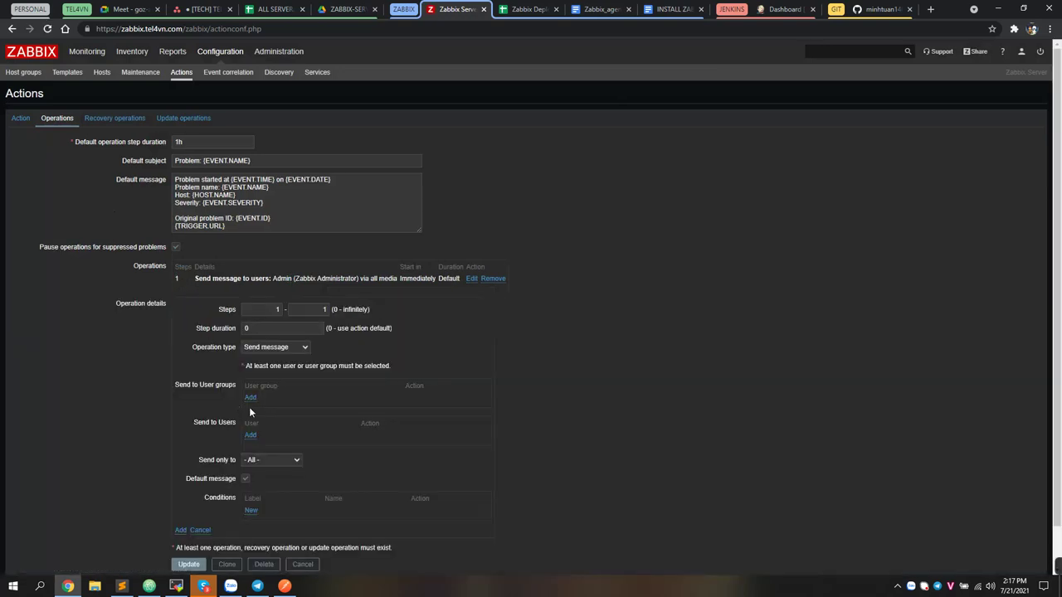
{"action": "left_click", "coordinate": [251, 438]}
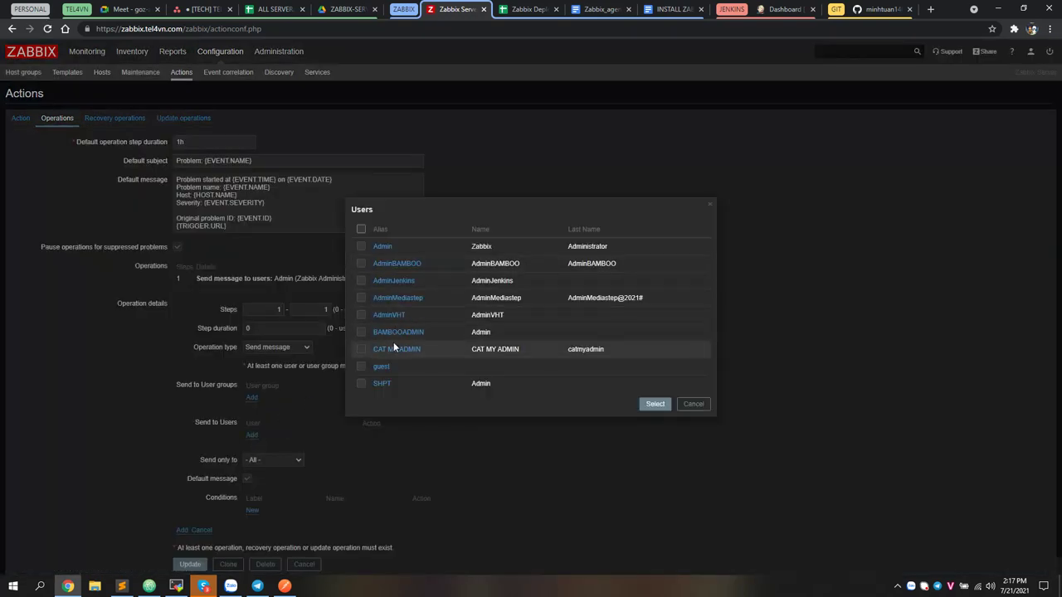
{"action": "left_click", "coordinate": [693, 405]}
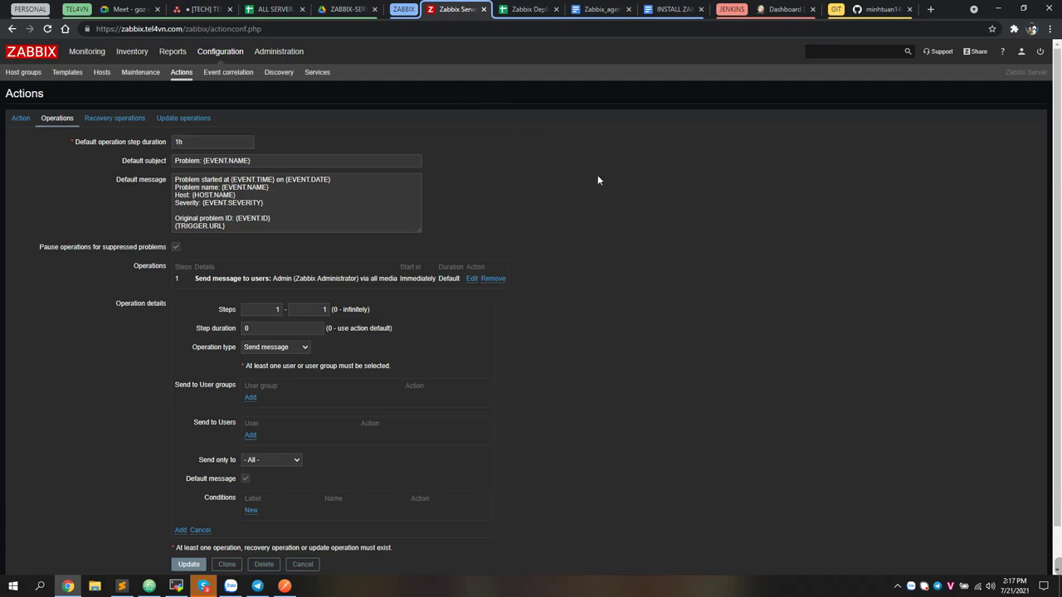
{"action": "left_click", "coordinate": [20, 119]}
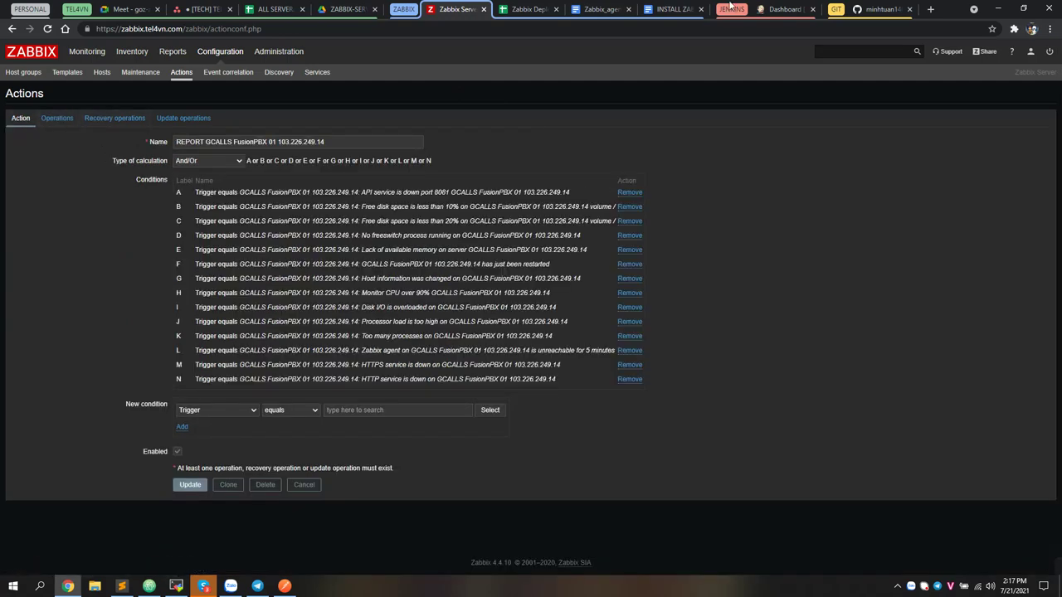
{"action": "left_click", "coordinate": [180, 73]}
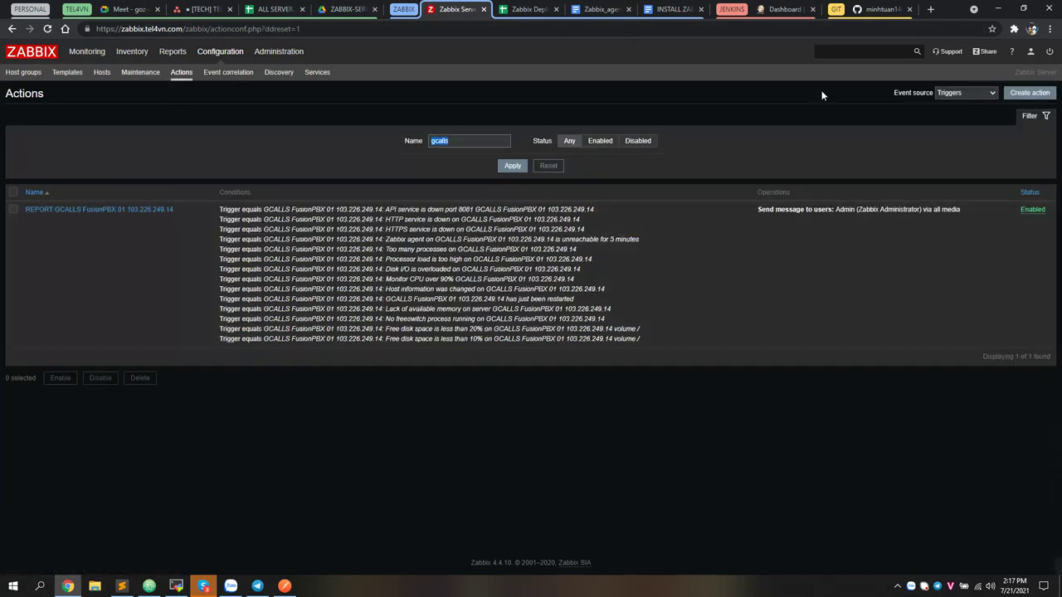
Switch to the Jenkins dashboard and start creating a new item
{"action": "left_click", "coordinate": [784, 15]}
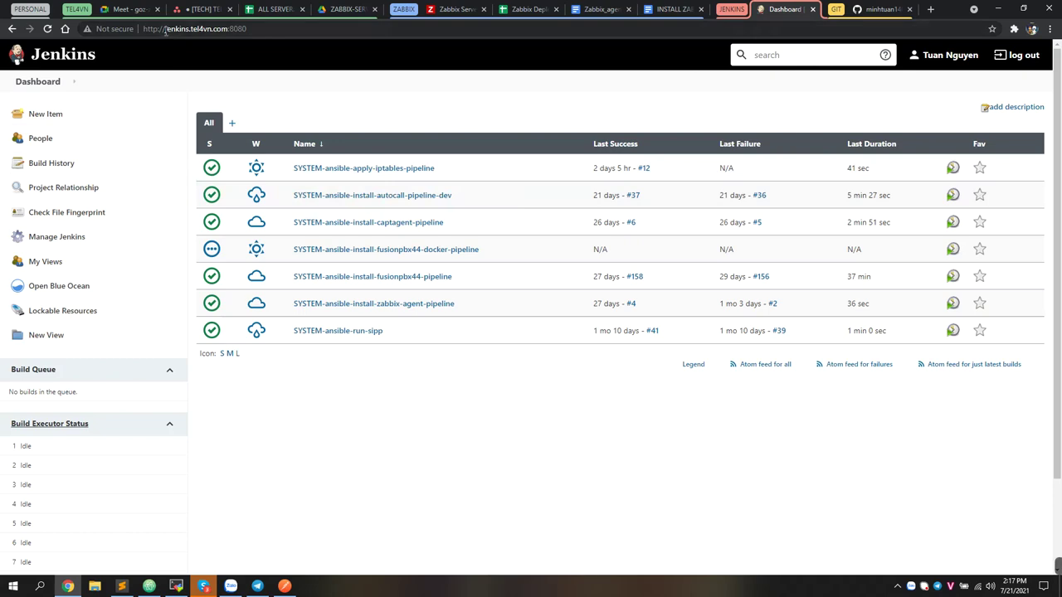
{"action": "left_click_drag", "start_coordinate": [165, 29], "coordinate": [252, 29]}
{"action": "left_click", "coordinate": [88, 114]}
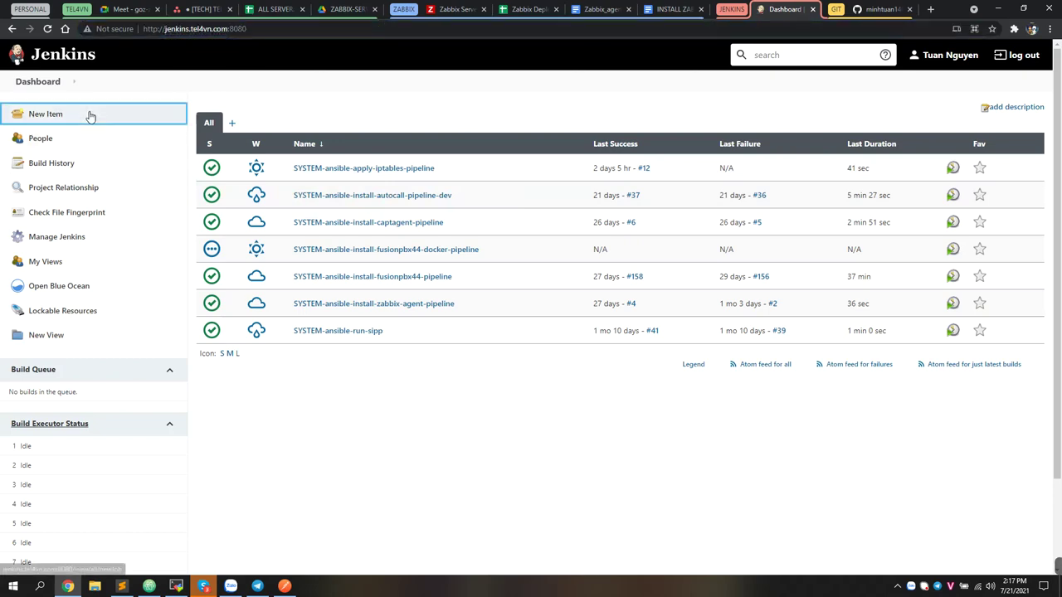
Create a Pipeline job named SYSTEM-ansible-add-zabbix-host-pipeline
{"action": "left_click", "coordinate": [249, 156]}
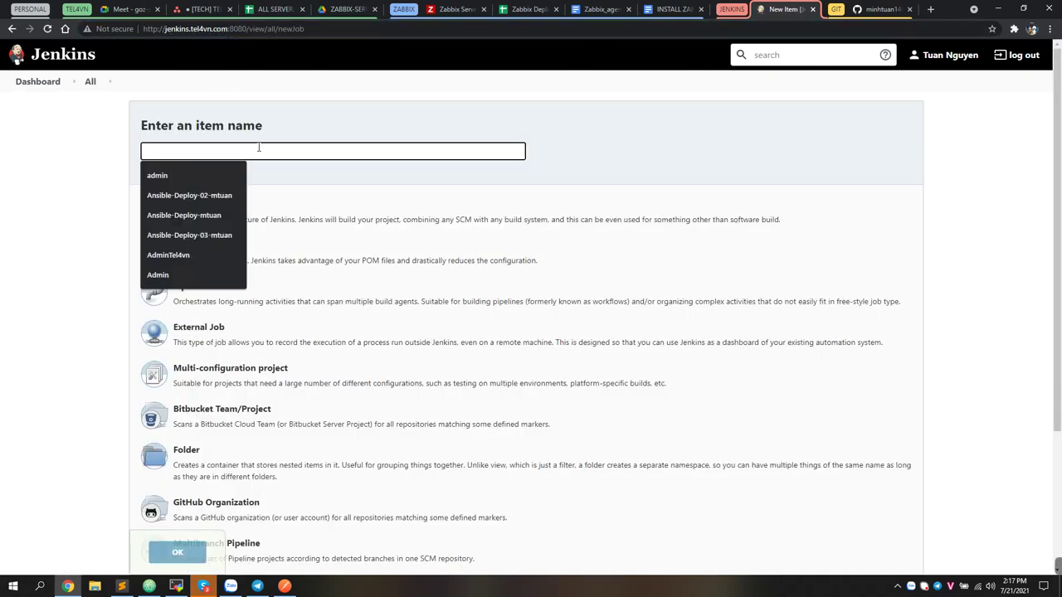
{"action": "type", "text": "SYSTEM-ansible-install-fusionpbx44-pipeline"}
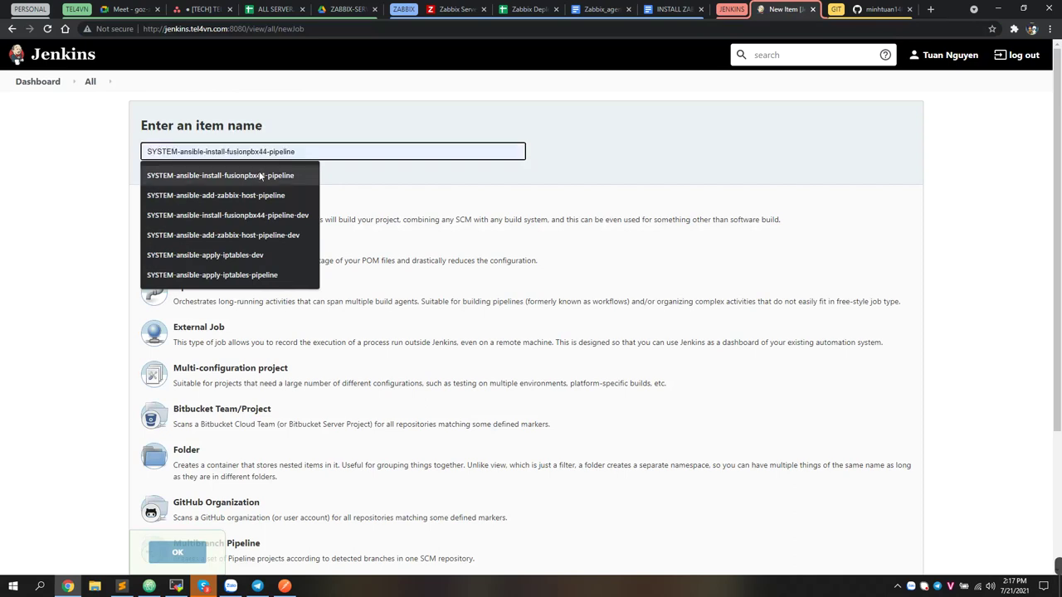
{"action": "left_click", "coordinate": [259, 196]}
{"action": "left_click", "coordinate": [298, 148]}
{"action": "left_click", "coordinate": [277, 303]}
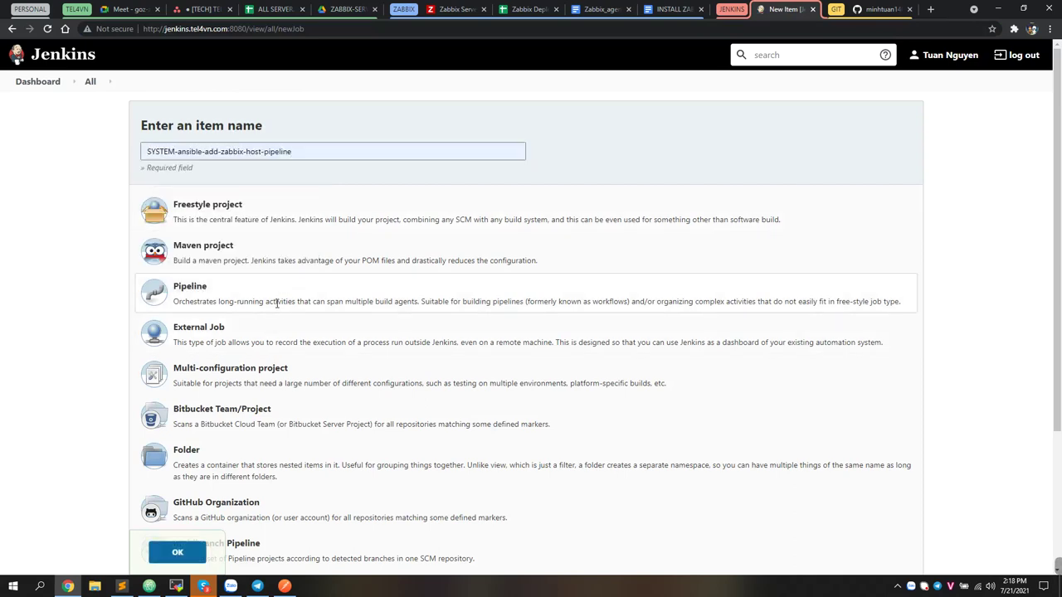
{"action": "left_click", "coordinate": [178, 552]}
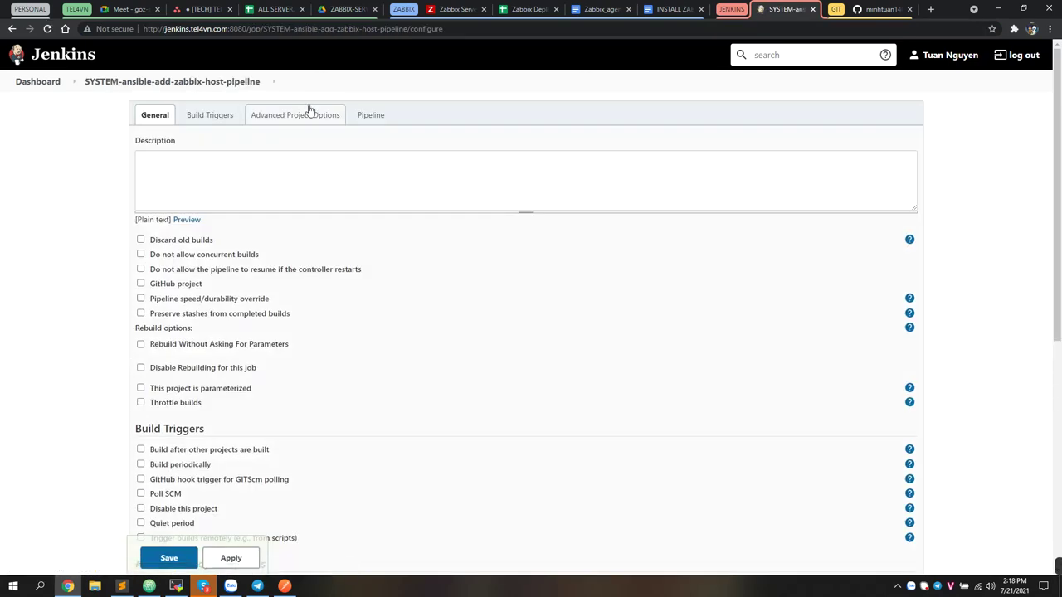
Set the pipeline definition to Pipeline script from SCM using Git
{"action": "scroll", "coordinate": [269, 346], "scroll_direction": "down", "scroll_amount": 5}
{"action": "left_click", "coordinate": [203, 253]}
{"action": "left_click", "coordinate": [199, 272]}
{"action": "left_click", "coordinate": [197, 370]}
{"action": "left_click", "coordinate": [193, 392]}
Copy the ansible-zabbix-host GitHub address into the Repository URL field
{"action": "left_click", "coordinate": [872, 8]}
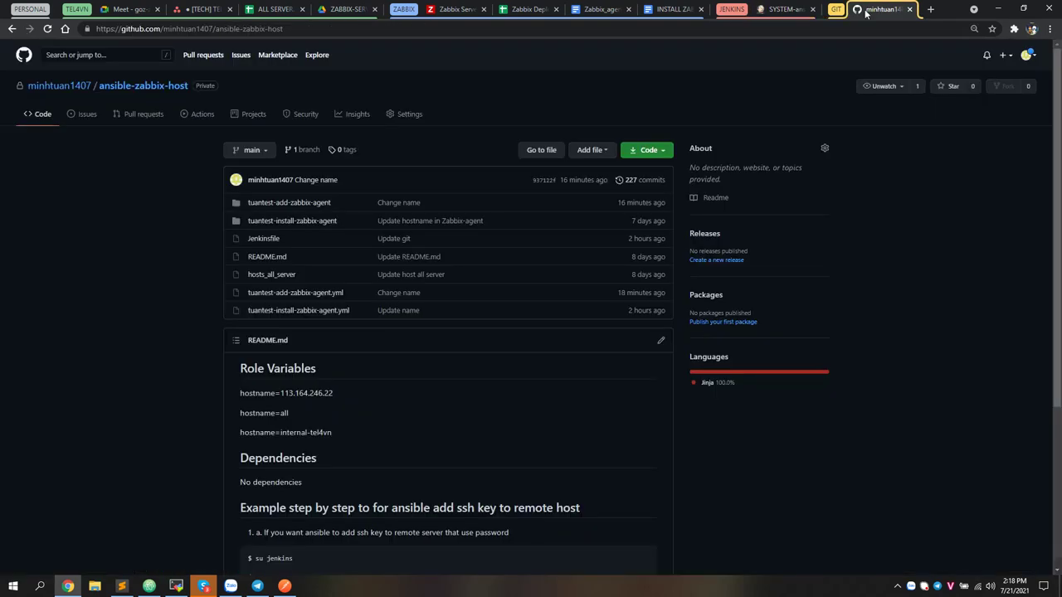
{"action": "left_click", "coordinate": [384, 29]}
{"action": "key", "text": "ctrl+c"}
{"action": "left_click", "coordinate": [795, 8]}
{"action": "left_click", "coordinate": [268, 429]}
{"action": "key", "text": "ctrl+v"}
{"action": "left_click", "coordinate": [353, 387]}
Select the stored GitHub credentials, change the branch to */main, and save the job
{"action": "scroll", "coordinate": [254, 417], "scroll_direction": "down", "scroll_amount": 1}
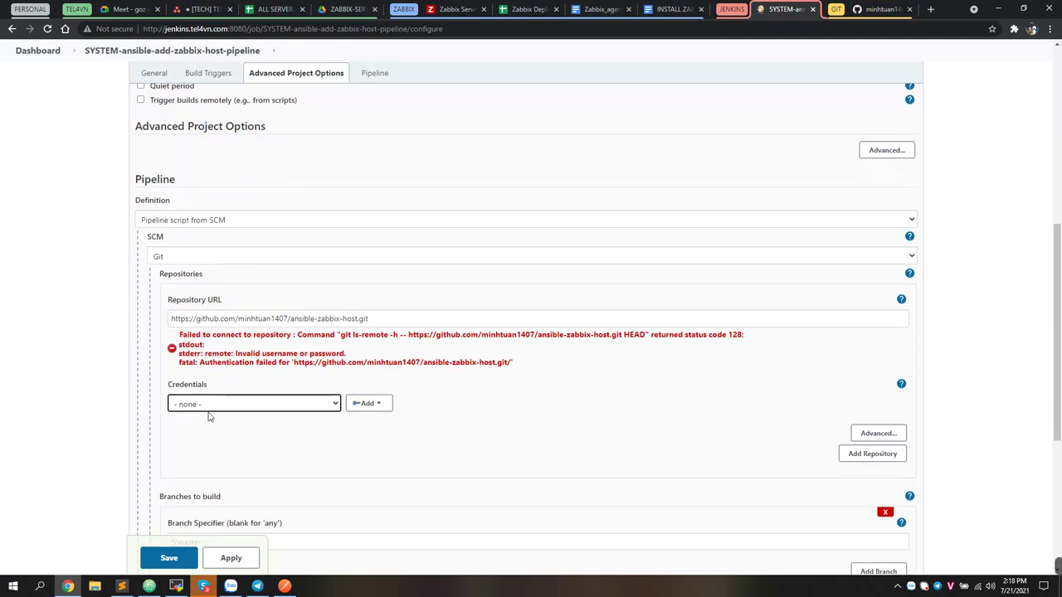
{"action": "left_click", "coordinate": [209, 408]}
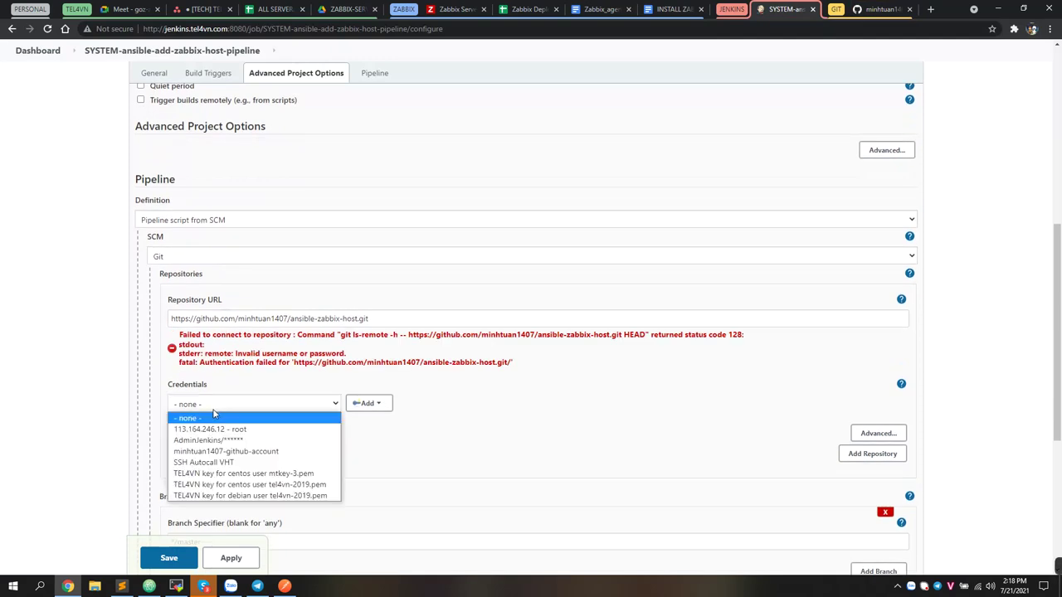
{"action": "left_click", "coordinate": [218, 453]}
{"action": "scroll", "coordinate": [326, 342], "scroll_direction": "down", "scroll_amount": 1}
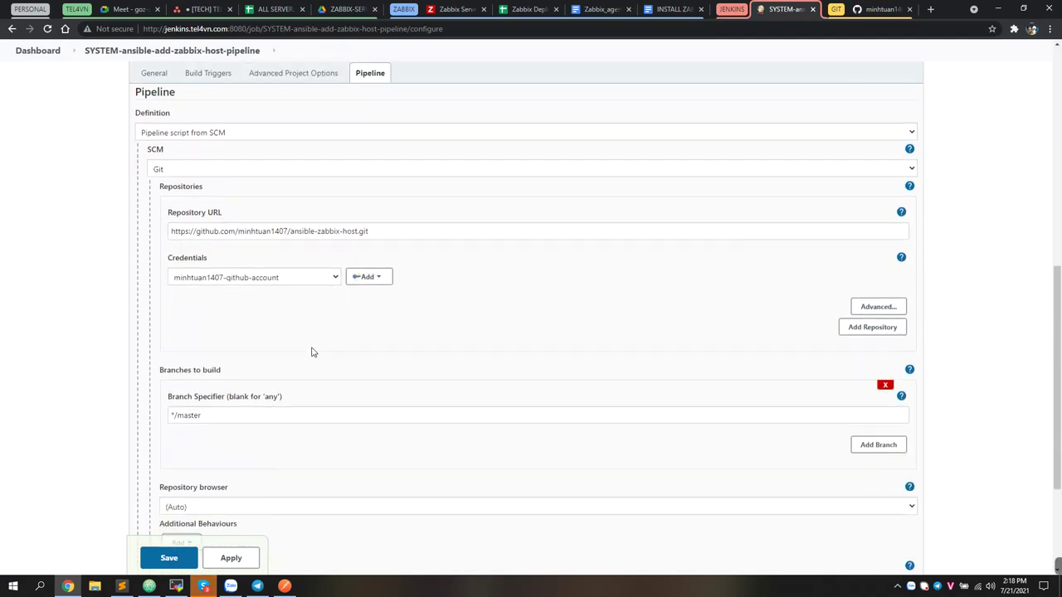
{"action": "scroll", "coordinate": [325, 342], "scroll_direction": "down", "scroll_amount": 1}
{"action": "left_click", "coordinate": [224, 341]}
{"action": "key", "text": "ctrl+a"}
{"action": "type", "text": "*/ma"}
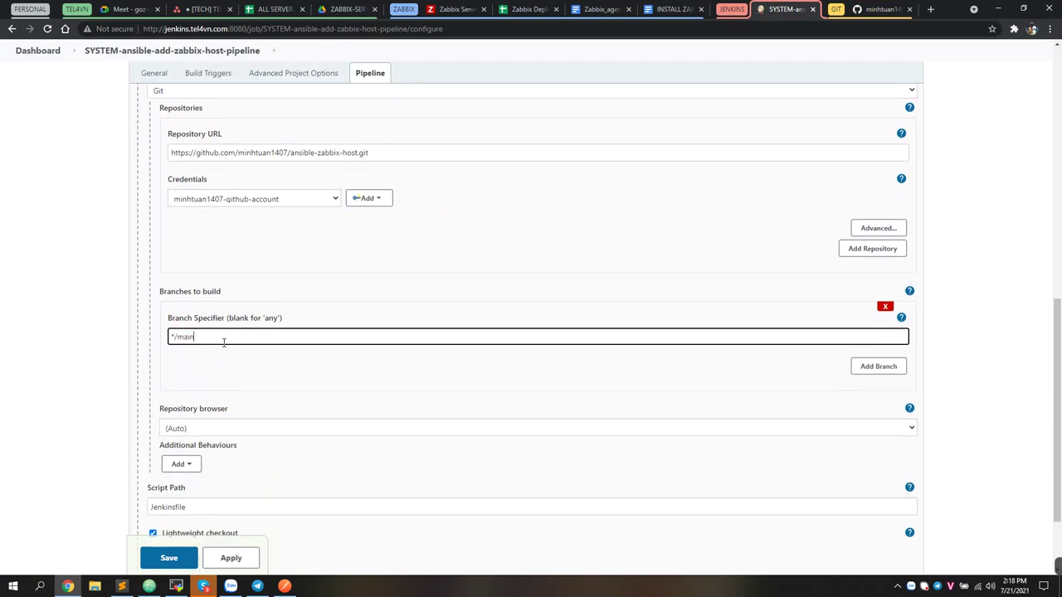
{"action": "type", "text": "in"}
{"action": "scroll", "coordinate": [224, 342], "scroll_direction": "down", "scroll_amount": 1}
{"action": "left_click", "coordinate": [166, 506]}
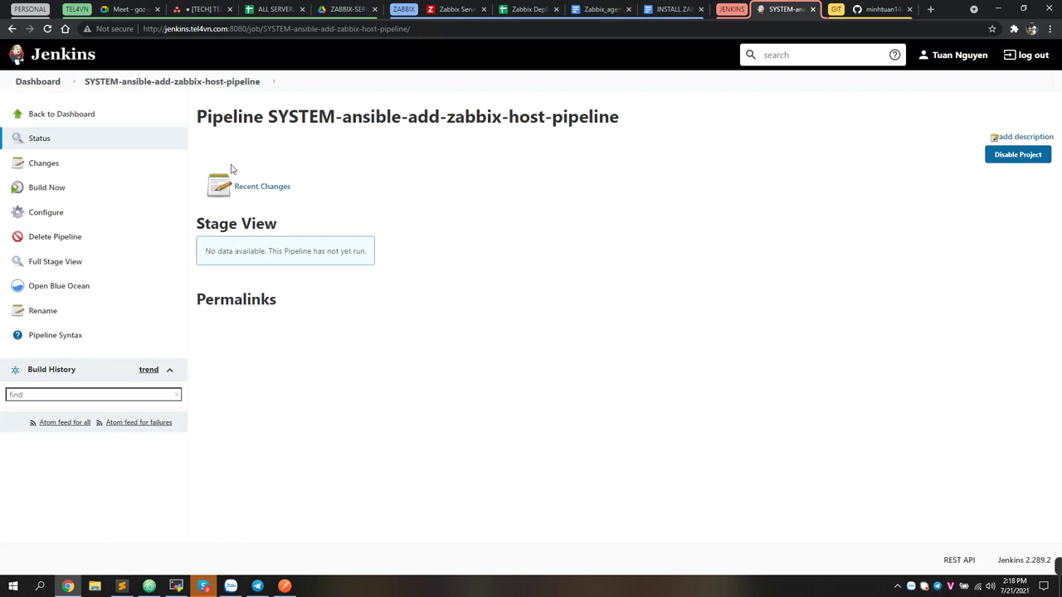
Run build #1, watch its Checkout SCM stage, then bring up the Build with Parameters form
{"action": "left_click", "coordinate": [34, 191]}
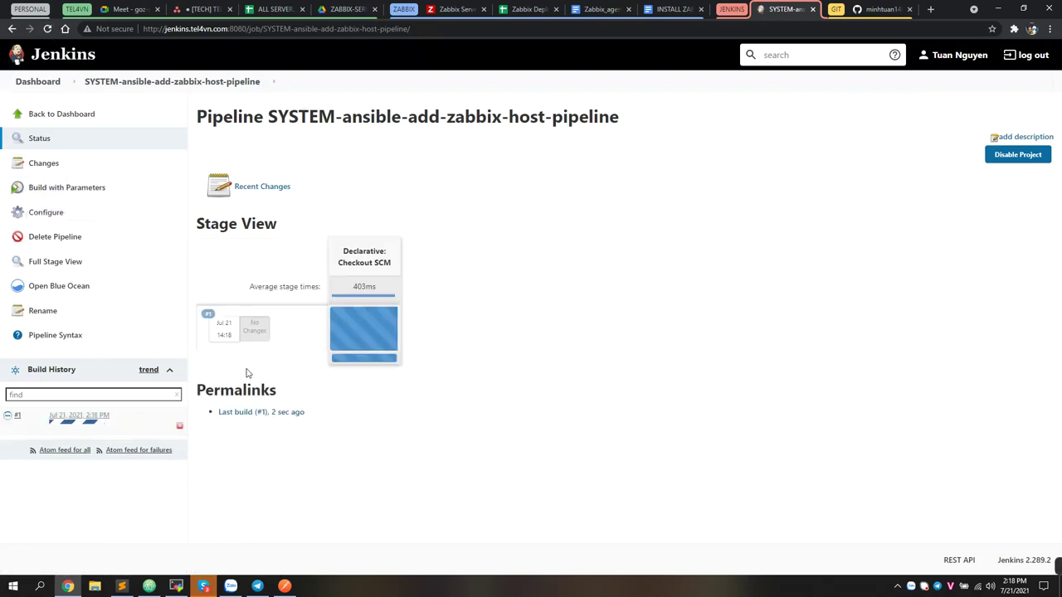
{"action": "left_click_drag", "start_coordinate": [338, 251], "coordinate": [395, 273]}
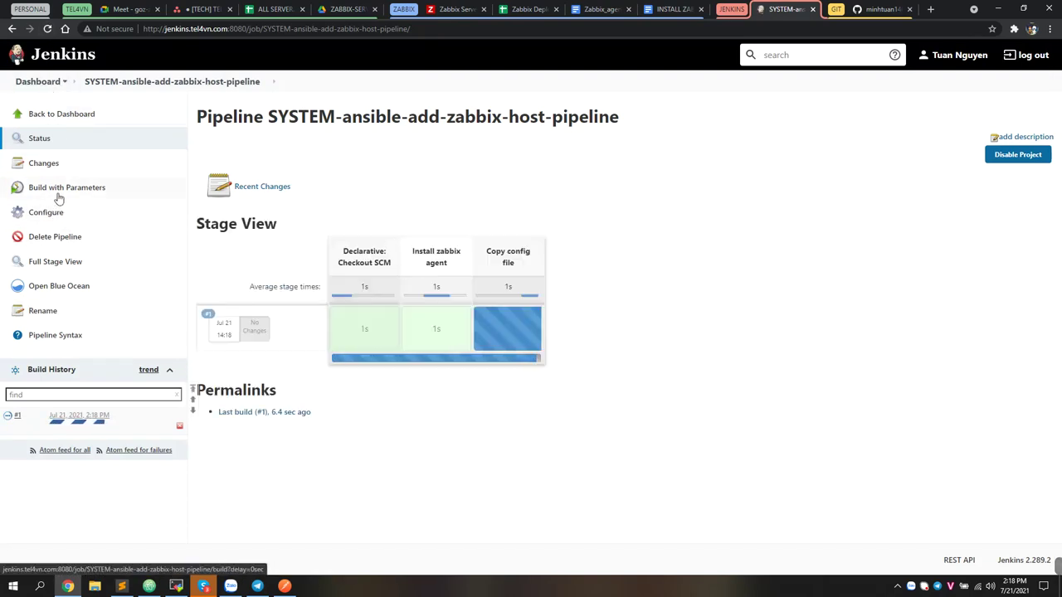
{"action": "left_click_drag", "start_coordinate": [394, 268], "coordinate": [294, 216]}
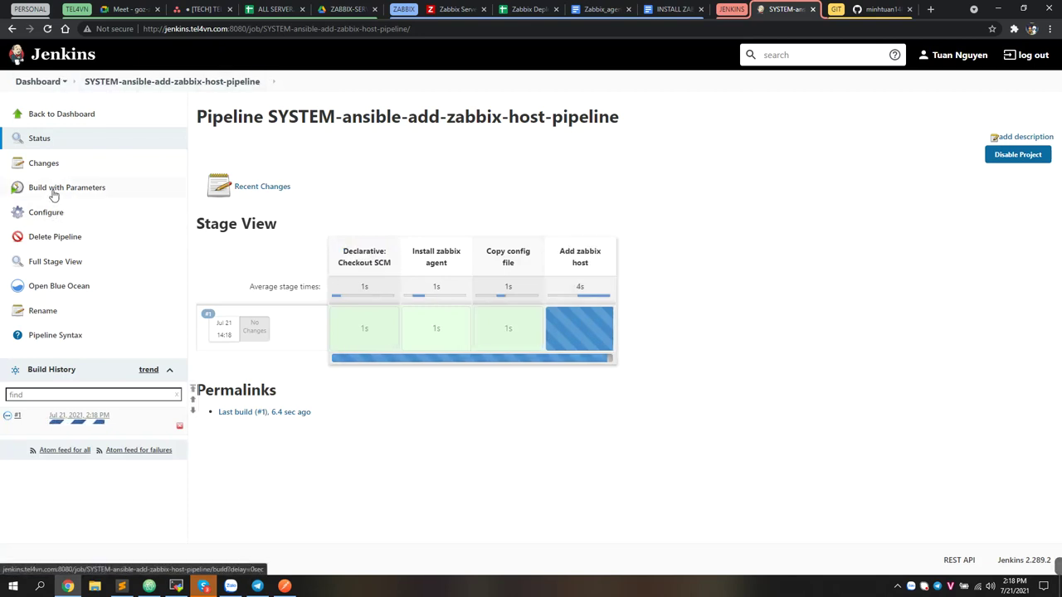
{"action": "left_click", "coordinate": [83, 193]}
Enter ip_host 113.164.246.18 with port_host 10050 and zabbix_server 103.127.206.135
{"action": "left_click", "coordinate": [229, 174]}
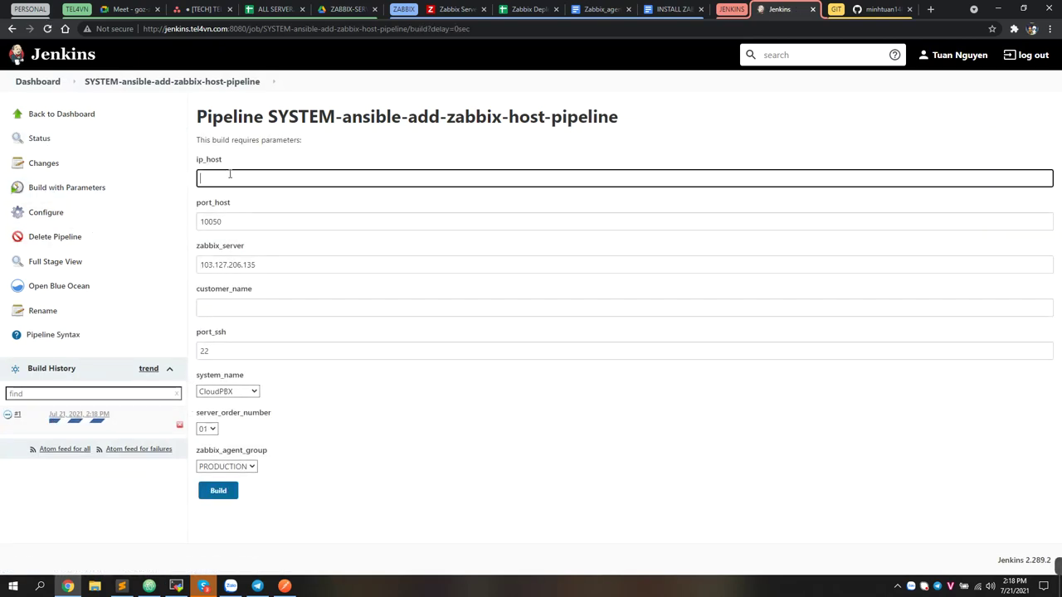
{"action": "left_click_drag", "start_coordinate": [222, 163], "coordinate": [197, 169]}
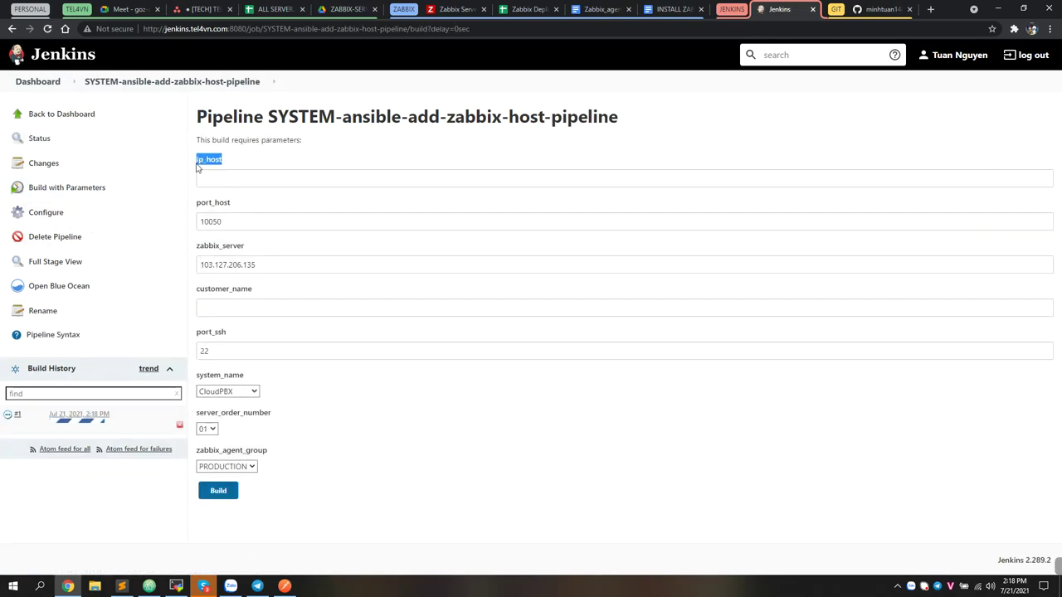
{"action": "left_click", "coordinate": [206, 164]}
{"action": "left_click", "coordinate": [208, 175]}
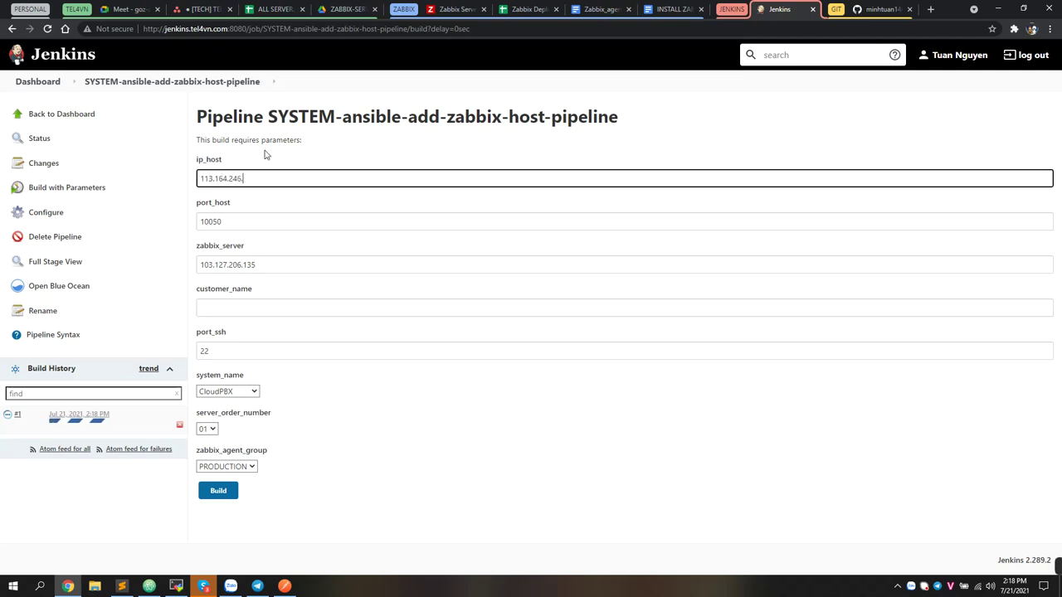
{"action": "left_click", "coordinate": [226, 223]}
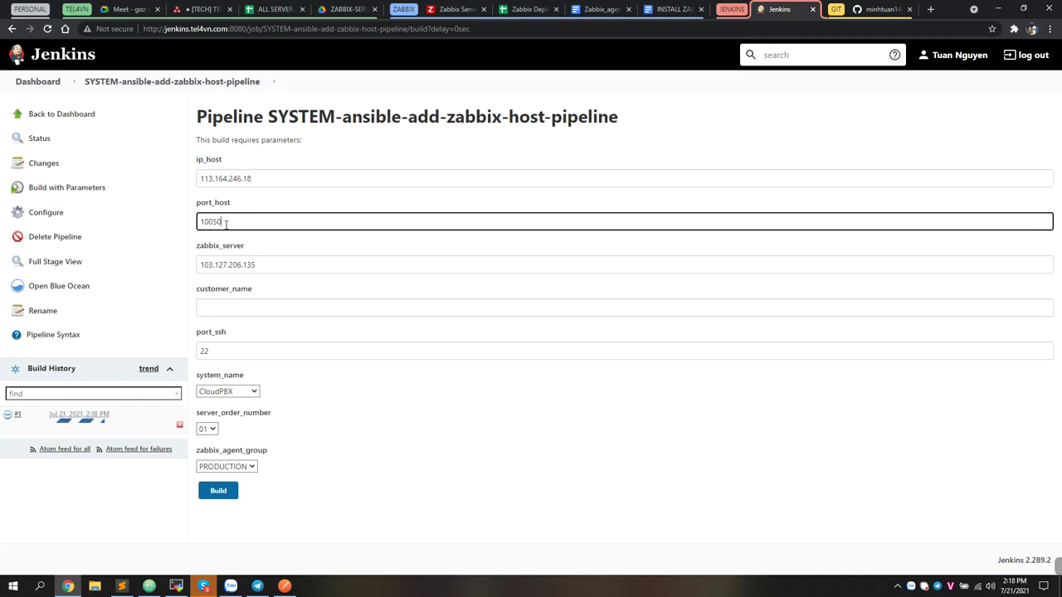
{"action": "left_click_drag", "start_coordinate": [232, 222], "coordinate": [219, 223]}
{"action": "double_click", "coordinate": [216, 245]}
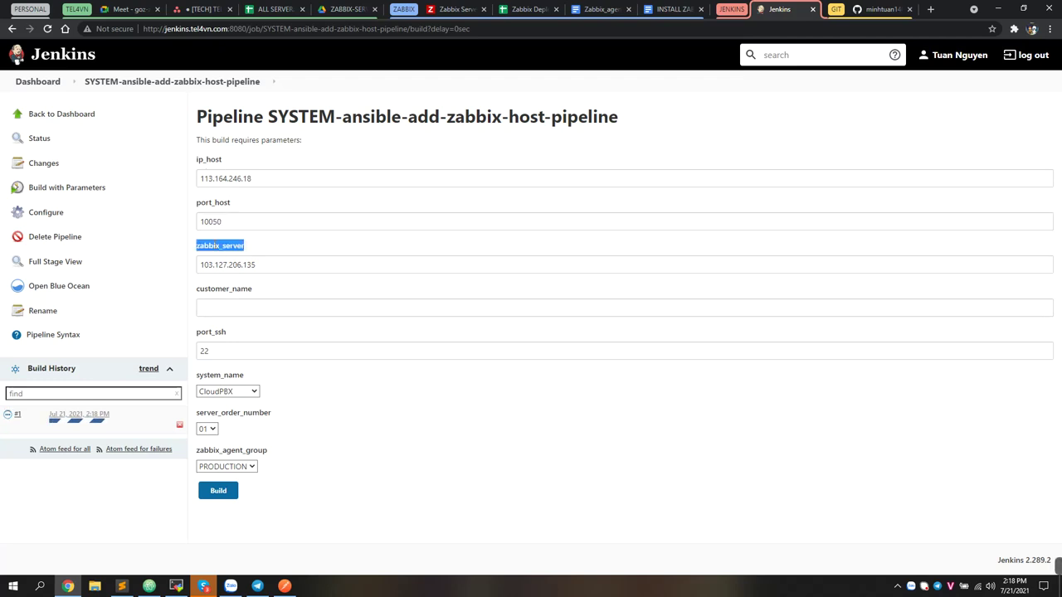
{"action": "left_click_drag", "start_coordinate": [286, 266], "coordinate": [199, 265]}
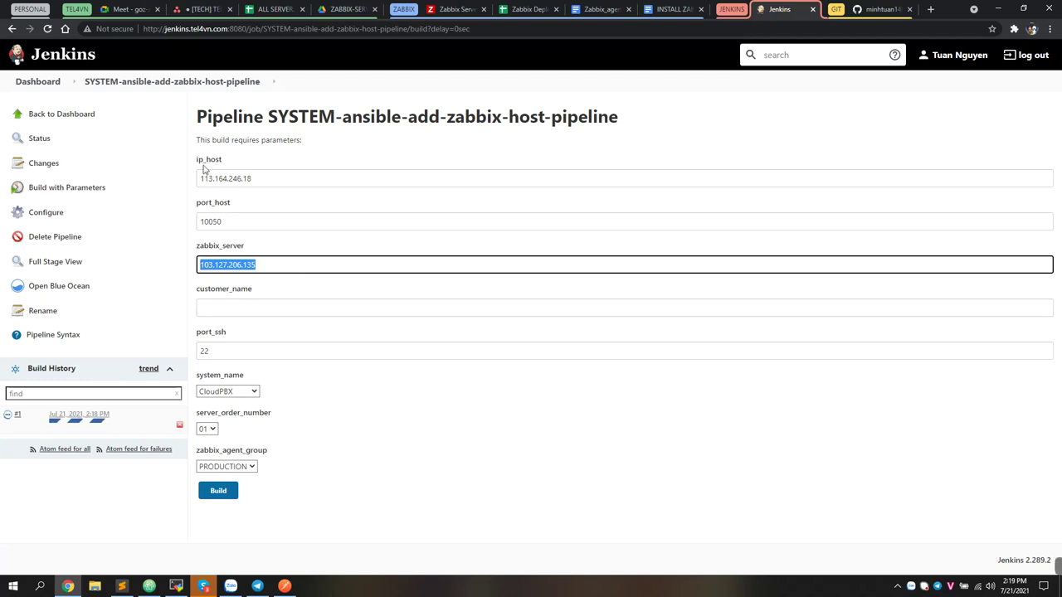
{"action": "key", "text": "Tab"}
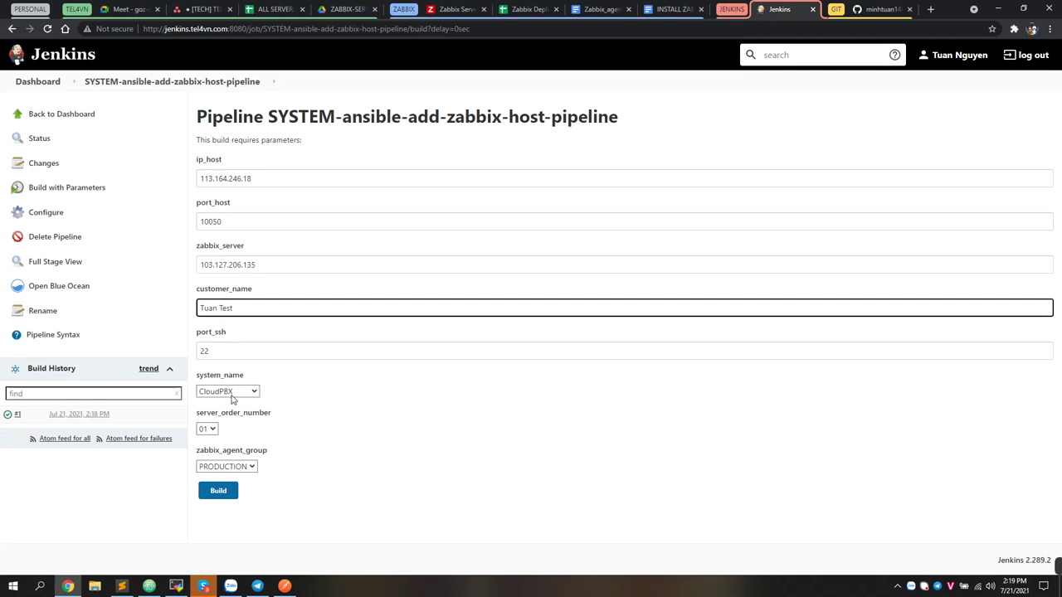
Keep CloudPBX as the system_name choice
{"action": "left_click", "coordinate": [231, 393]}
{"action": "left_click", "coordinate": [231, 393]}
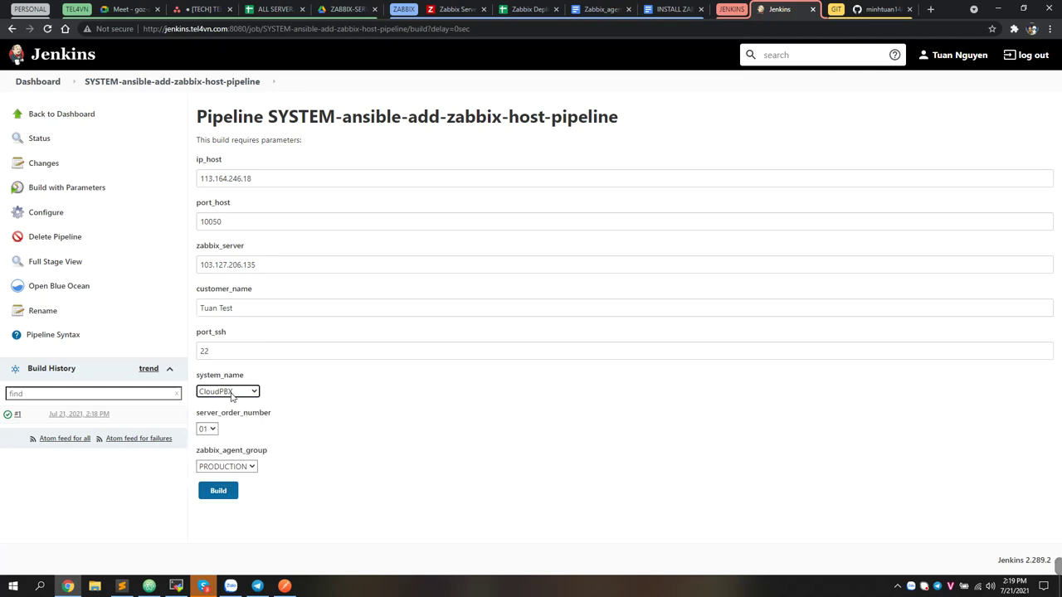
{"action": "left_click", "coordinate": [231, 393]}
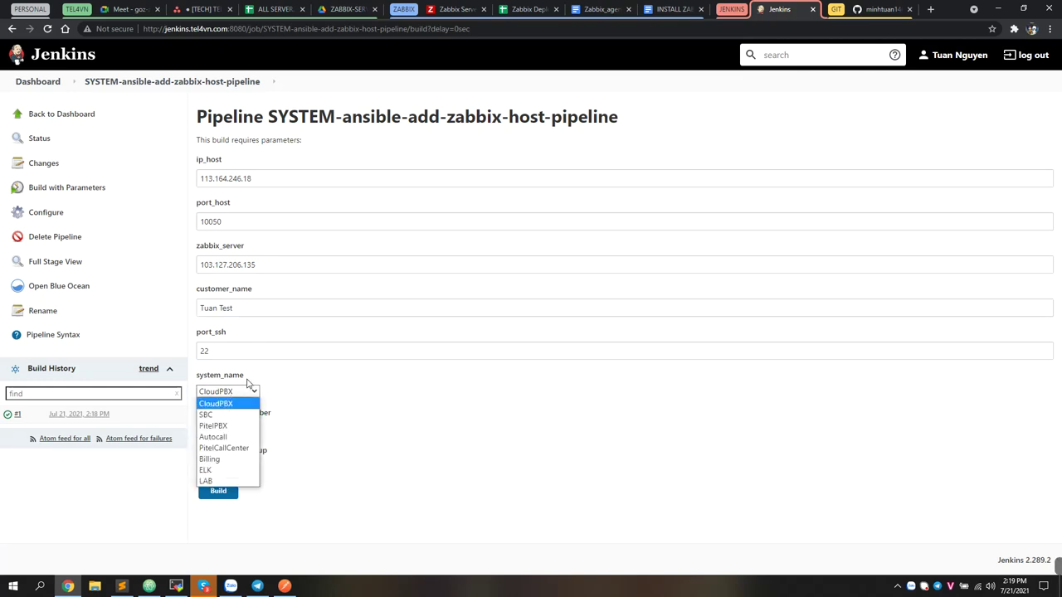
{"action": "left_click", "coordinate": [249, 385]}
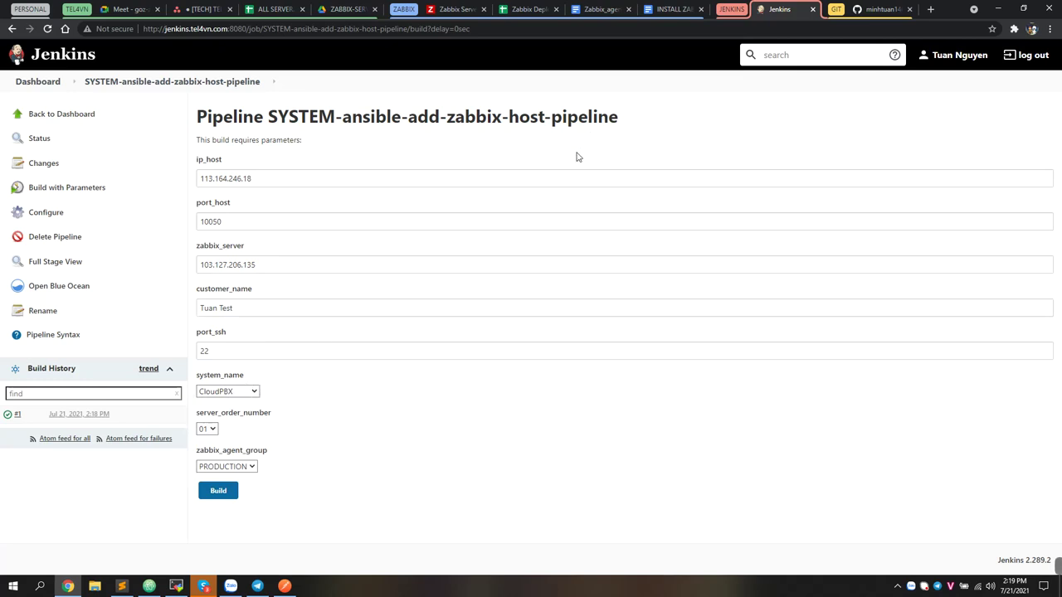
Select CloudPBX templates C3:C8 and actions D3:D15 in the deploy sheet, then return to Jenkins
{"action": "left_click", "coordinate": [530, 10]}
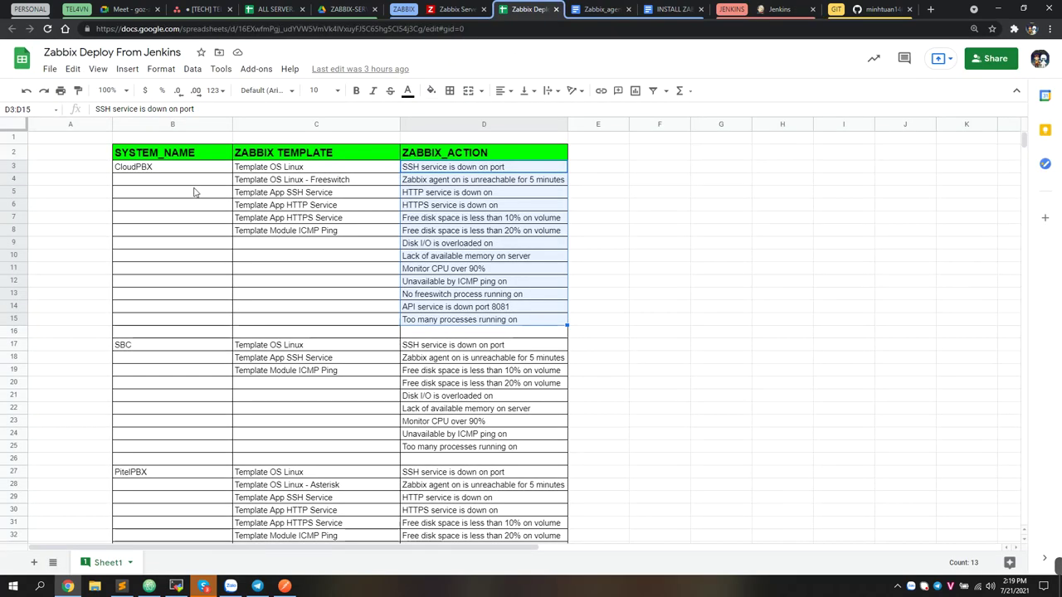
{"action": "left_click", "coordinate": [174, 170]}
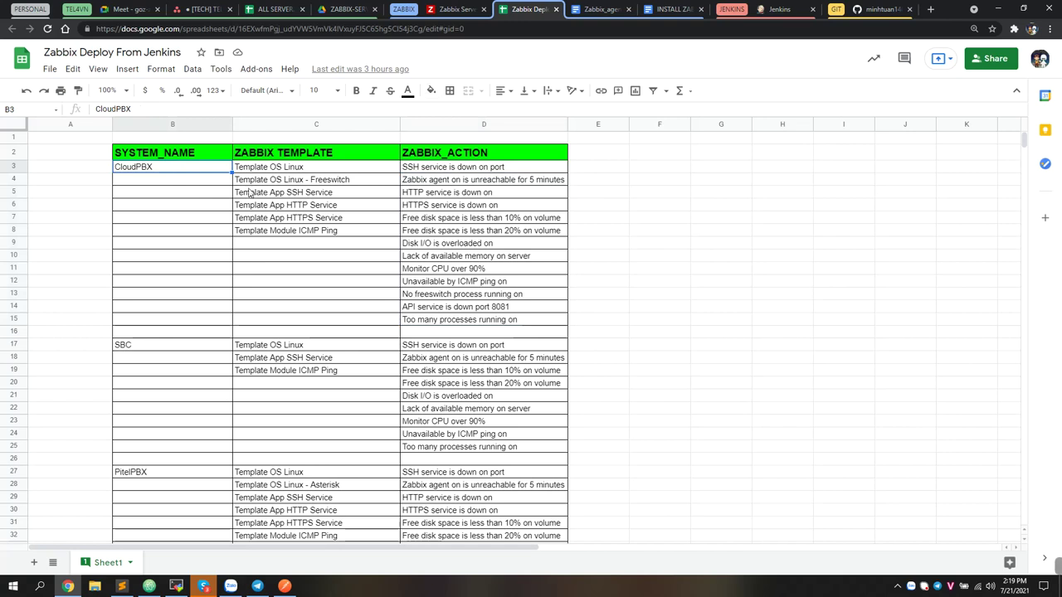
{"action": "left_click_drag", "start_coordinate": [268, 170], "coordinate": [267, 234]}
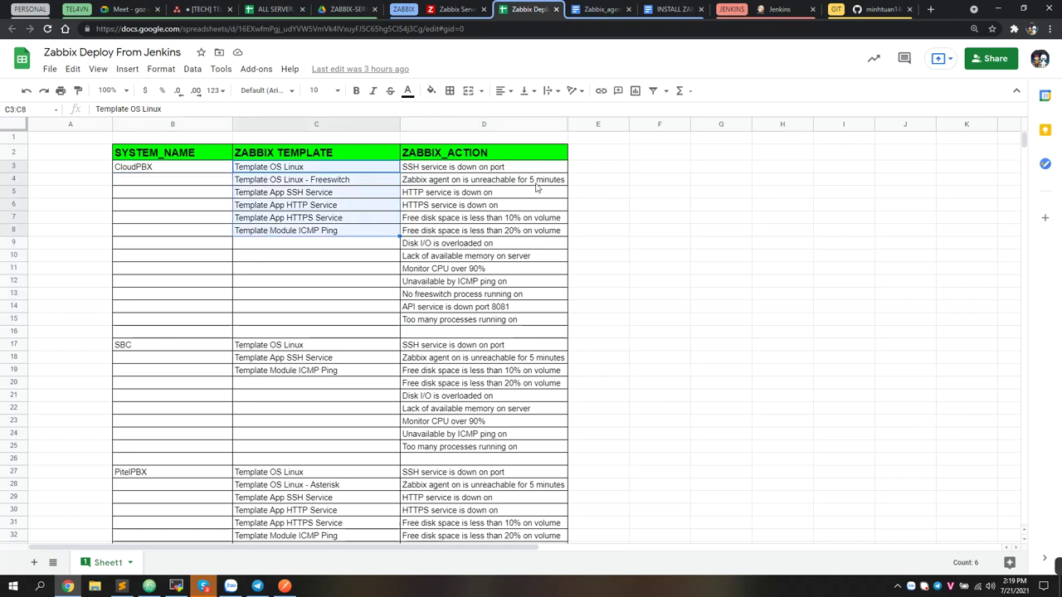
{"action": "left_click_drag", "start_coordinate": [467, 170], "coordinate": [452, 326]}
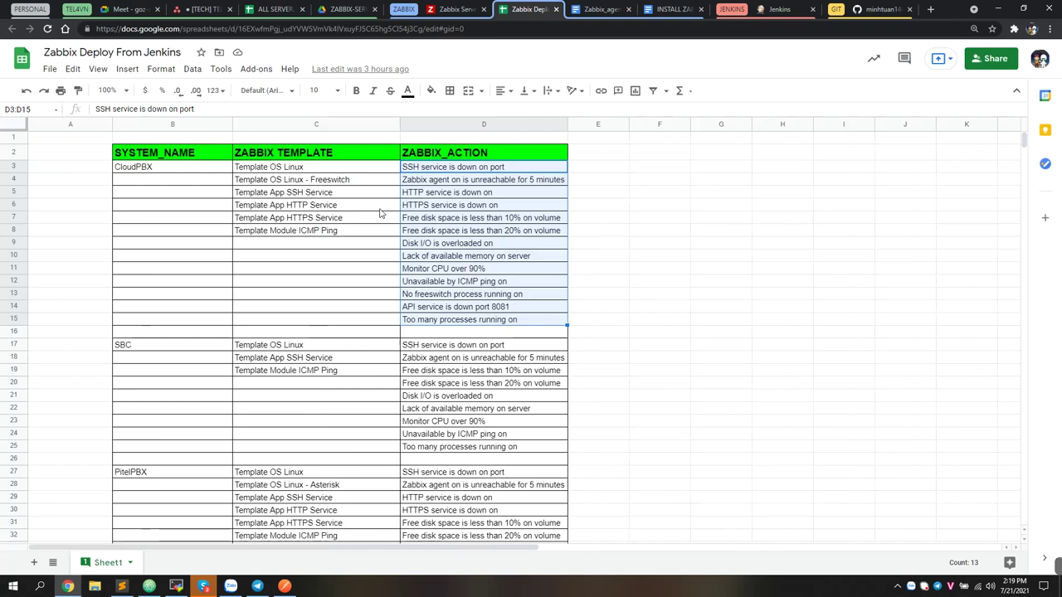
{"action": "left_click", "coordinate": [788, 8]}
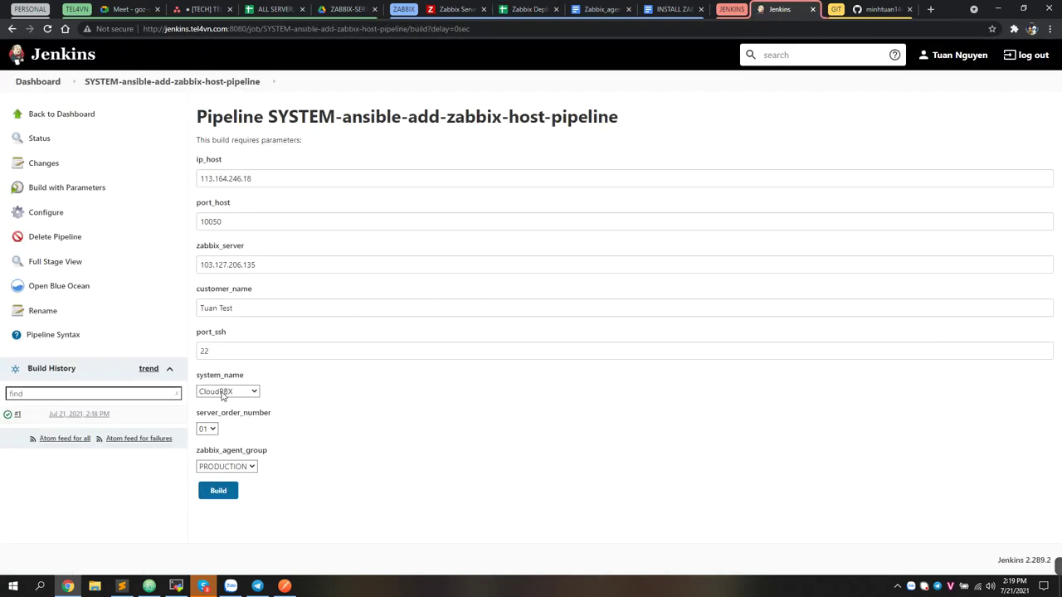
Keep server_order_number at 01 and start the build with these parameters
{"action": "left_click_drag", "start_coordinate": [196, 417], "coordinate": [259, 414]}
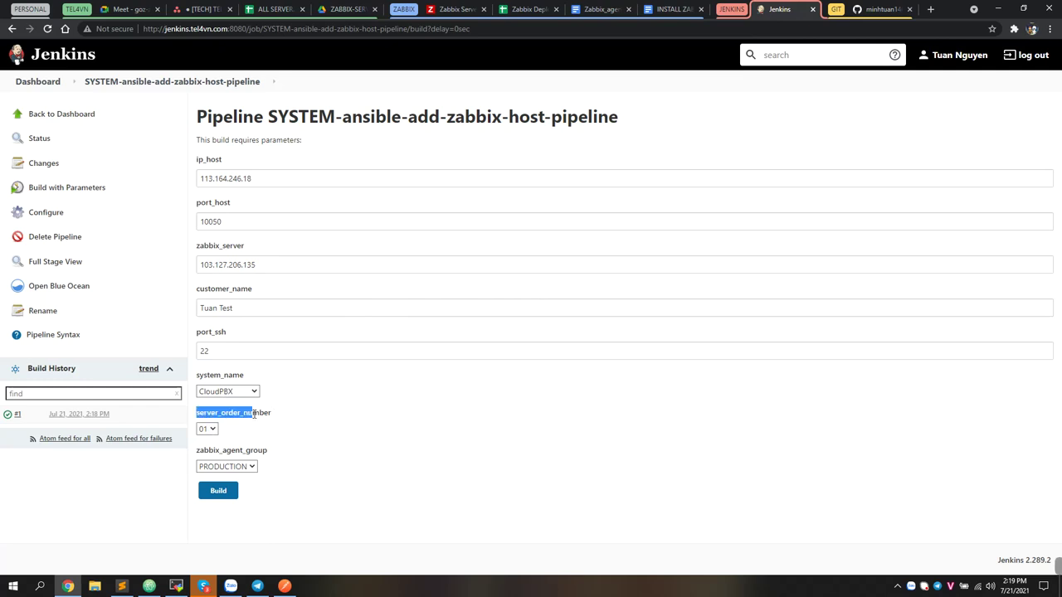
{"action": "left_click", "coordinate": [207, 429]}
{"action": "left_click", "coordinate": [233, 448]}
{"action": "left_click", "coordinate": [296, 448]}
{"action": "left_click", "coordinate": [218, 491]}
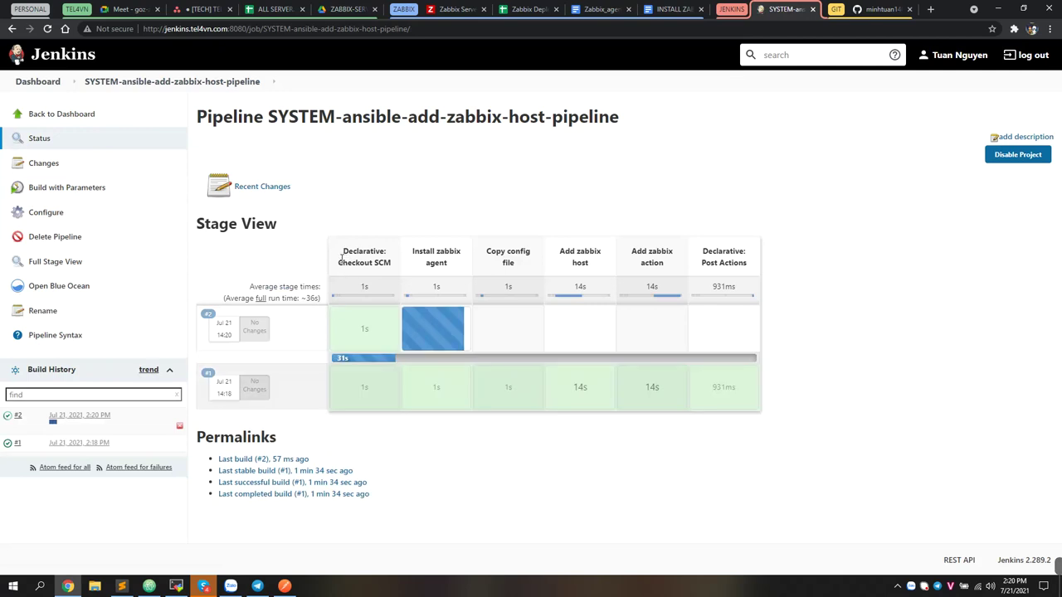
Follow the stages from Checkout SCM through Add zabbix host, Add zabbix action and Post Actions
{"action": "triple_click", "coordinate": [366, 257]}
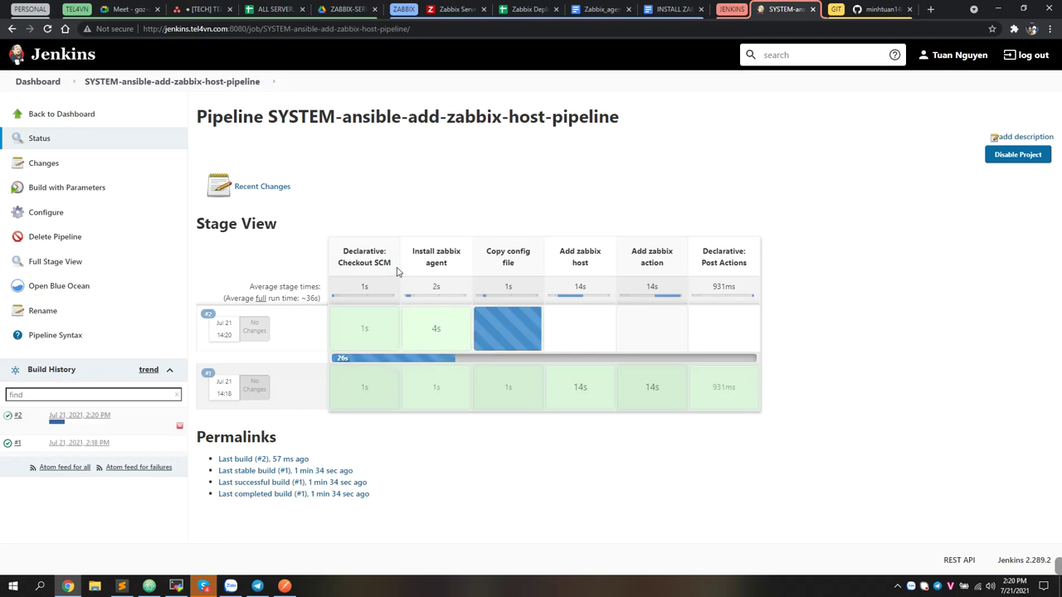
{"action": "triple_click", "coordinate": [409, 257]}
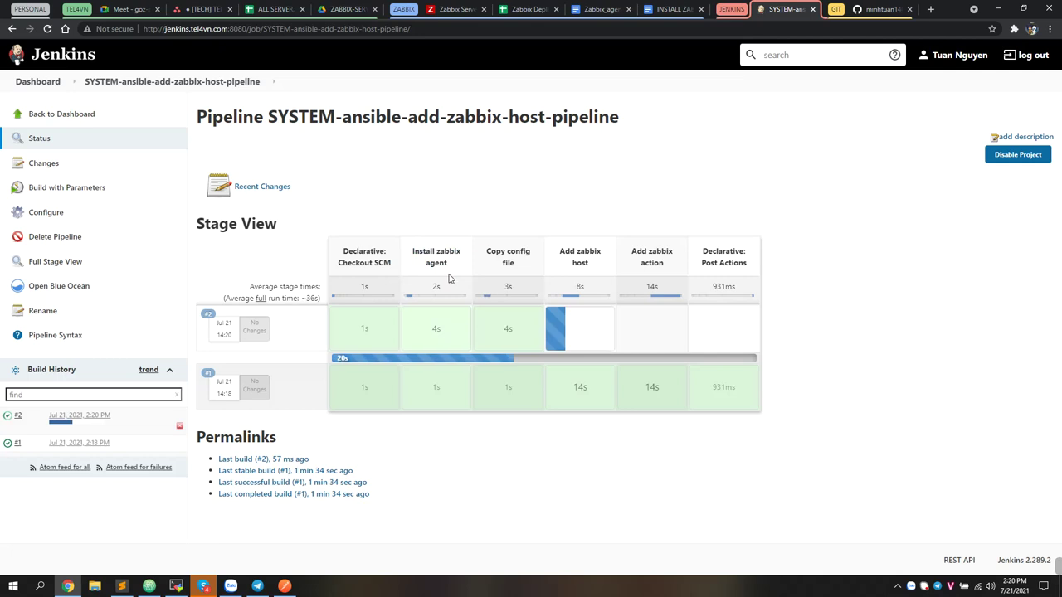
{"action": "left_click_drag", "start_coordinate": [487, 252], "coordinate": [504, 260]}
{"action": "left_click_drag", "start_coordinate": [524, 266], "coordinate": [411, 259]}
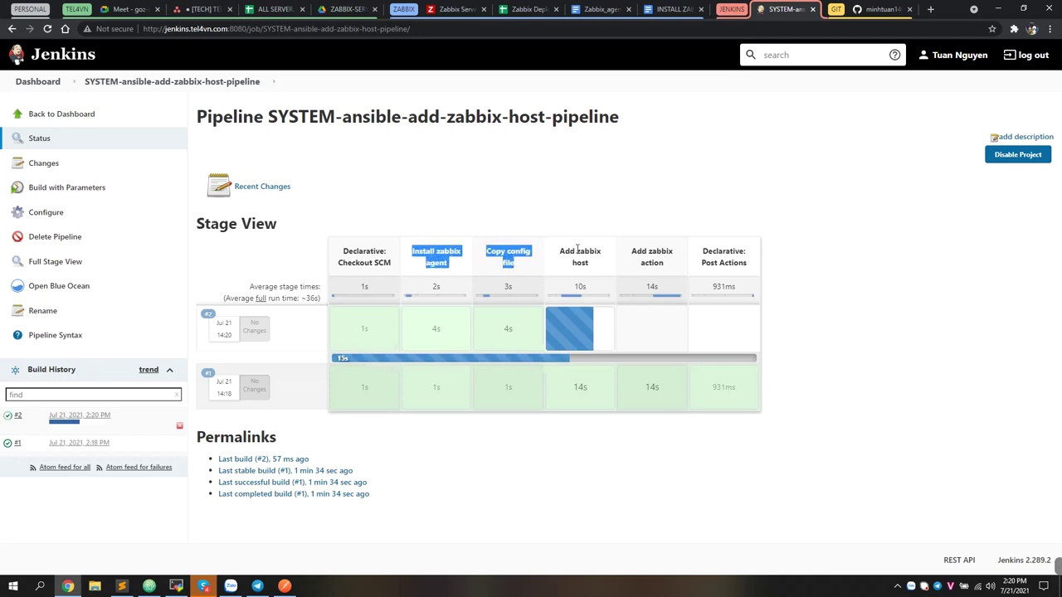
{"action": "left_click", "coordinate": [567, 271]}
{"action": "left_click_drag", "start_coordinate": [560, 250], "coordinate": [668, 270]}
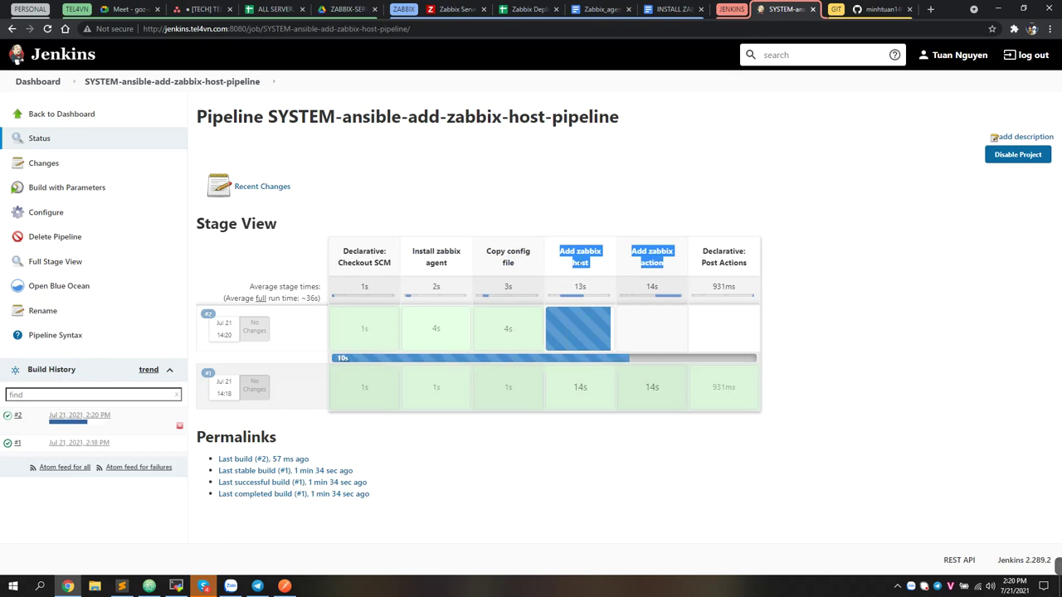
{"action": "left_click", "coordinate": [577, 262]}
{"action": "left_click_drag", "start_coordinate": [677, 268], "coordinate": [632, 251]}
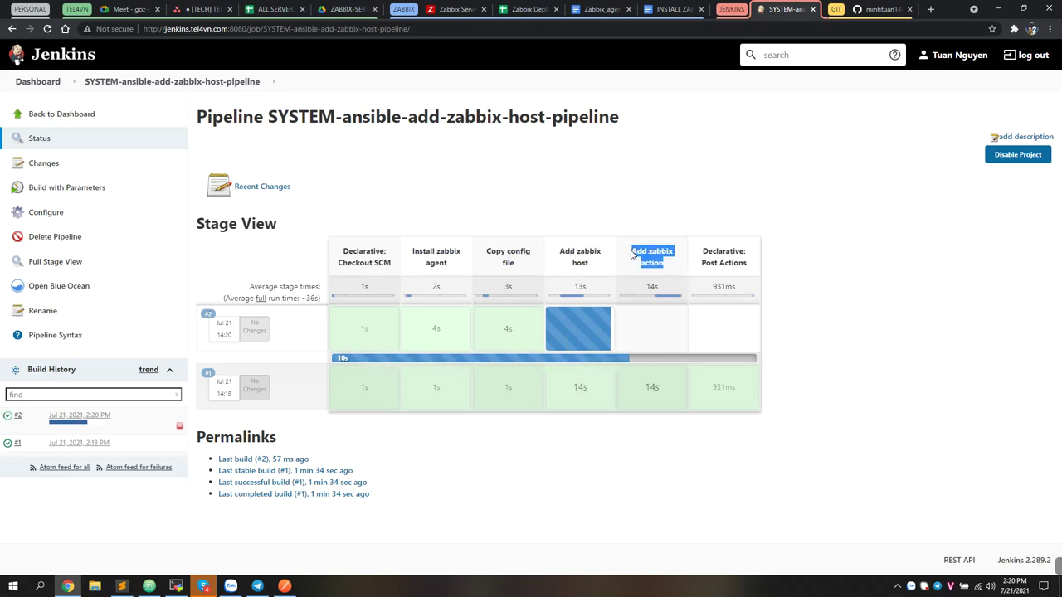
{"action": "left_click_drag", "start_coordinate": [751, 269], "coordinate": [701, 258]}
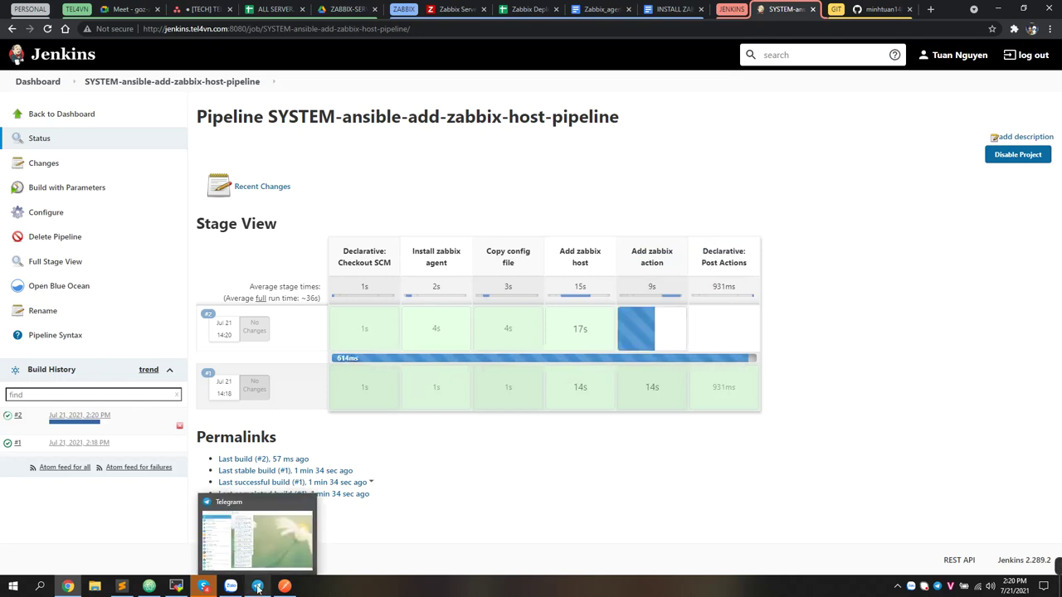
Bring up the TEL4VN_NOTIFY bot chat in Telegram, then check the running Jenkins pipeline
{"action": "mouse_move", "coordinate": [260, 587]}
{"action": "left_click", "coordinate": [260, 588]}
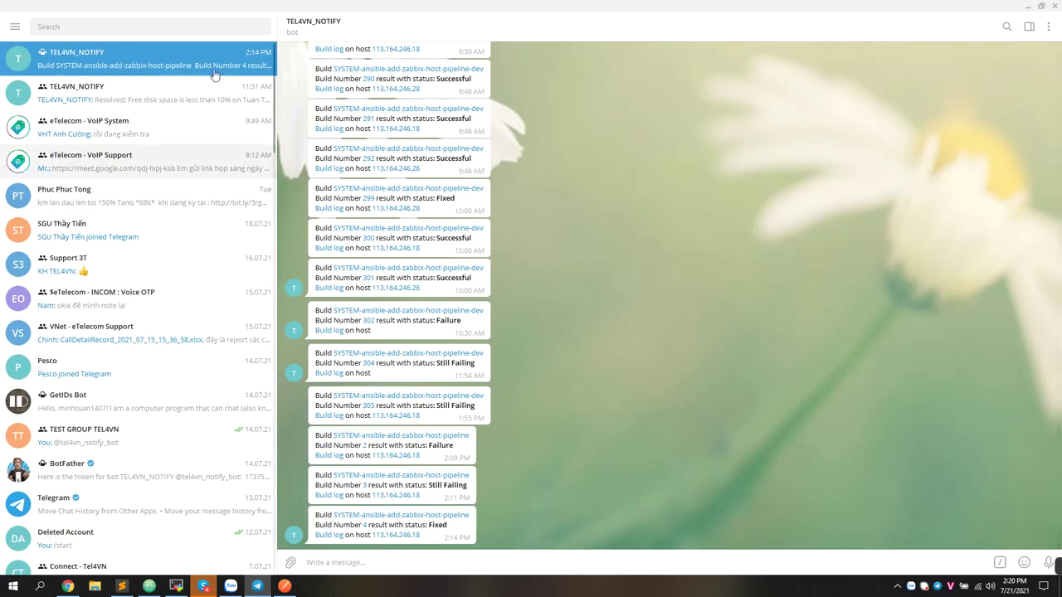
{"action": "left_click", "coordinate": [15, 27]}
{"action": "left_click", "coordinate": [356, 82]}
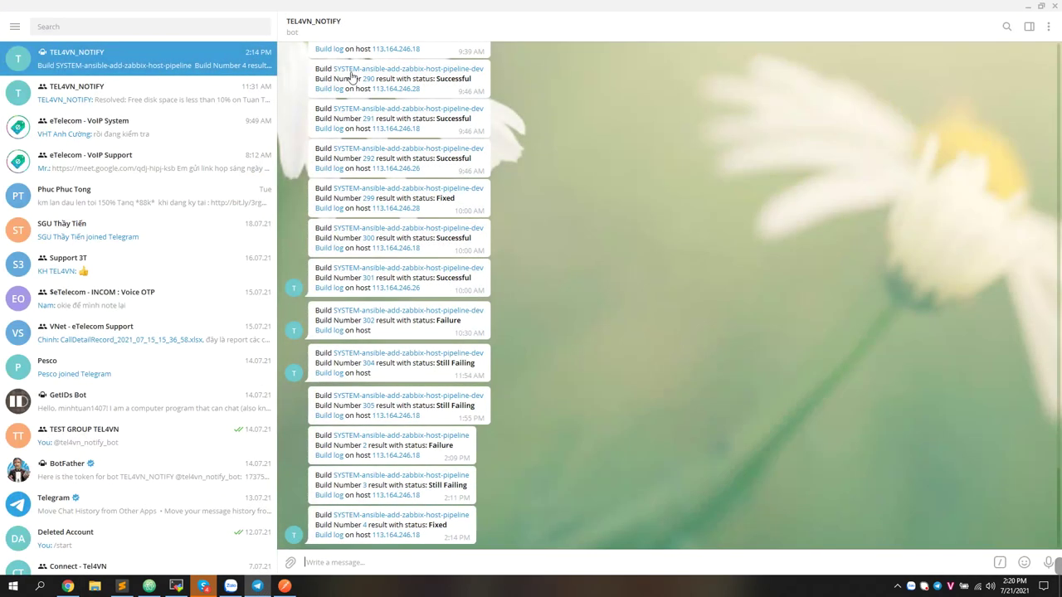
{"action": "left_click", "coordinate": [314, 28]}
{"action": "left_click", "coordinate": [337, 28]}
{"action": "mouse_move", "coordinate": [128, 587]}
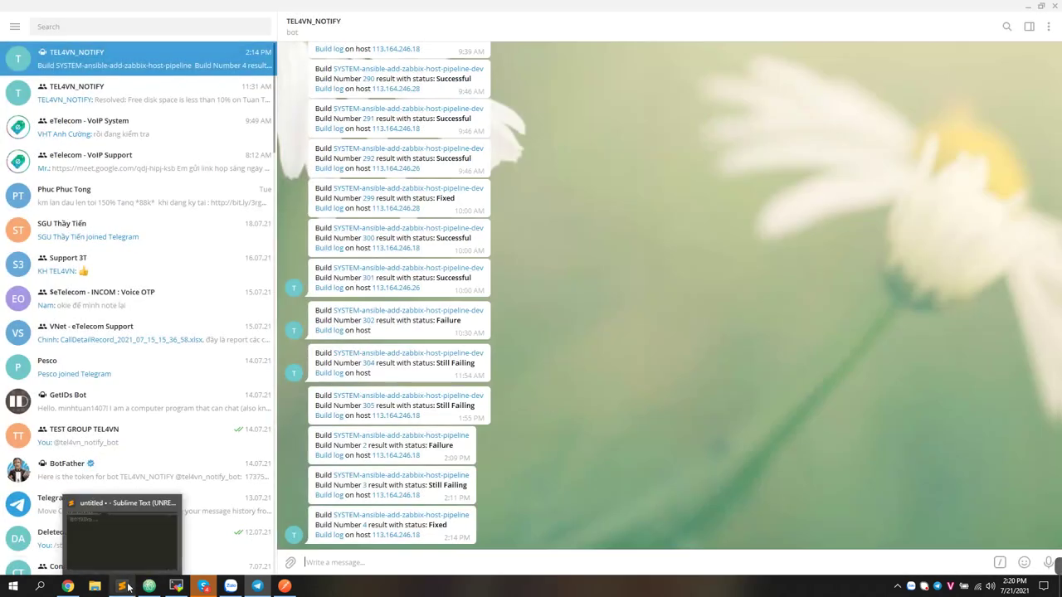
{"action": "left_click", "coordinate": [68, 587]}
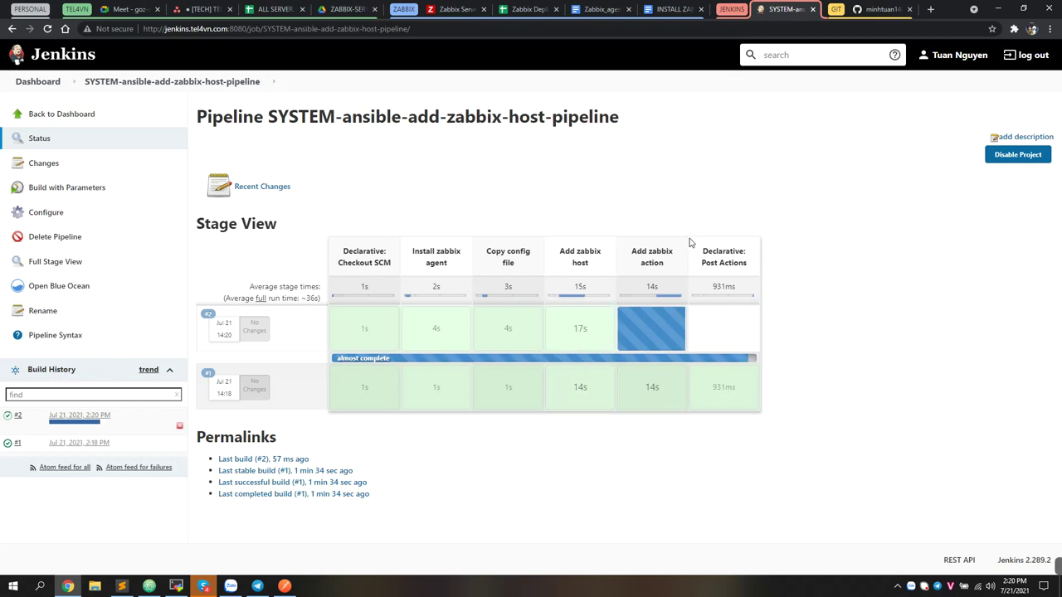
Read the Build Number 2 Successful notification and open its build log
{"action": "key", "text": "alt+Tab"}
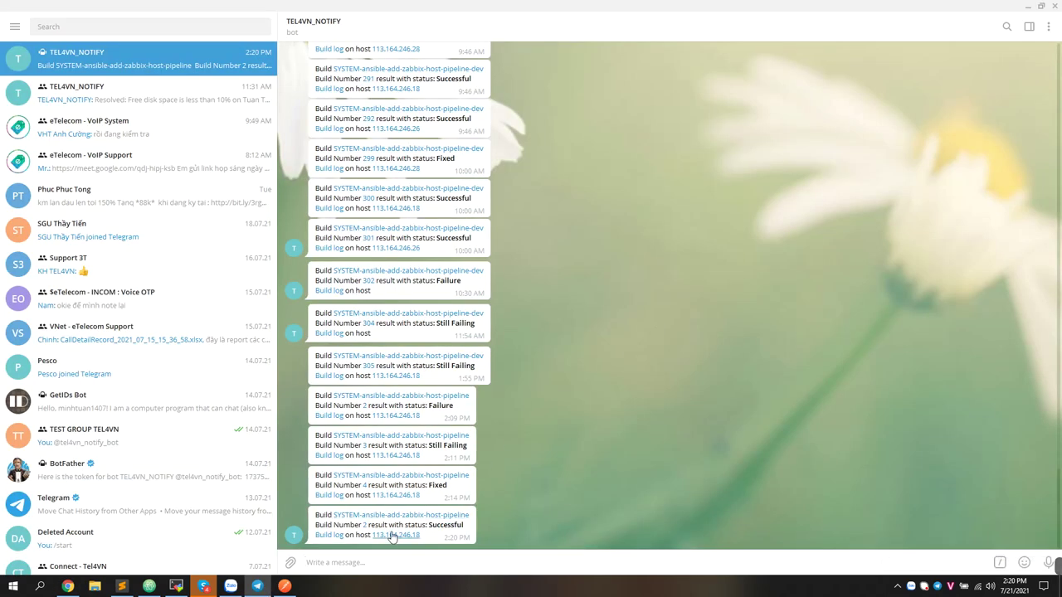
{"action": "left_click_drag", "start_coordinate": [421, 536], "coordinate": [349, 522]}
{"action": "left_click", "coordinate": [345, 524]}
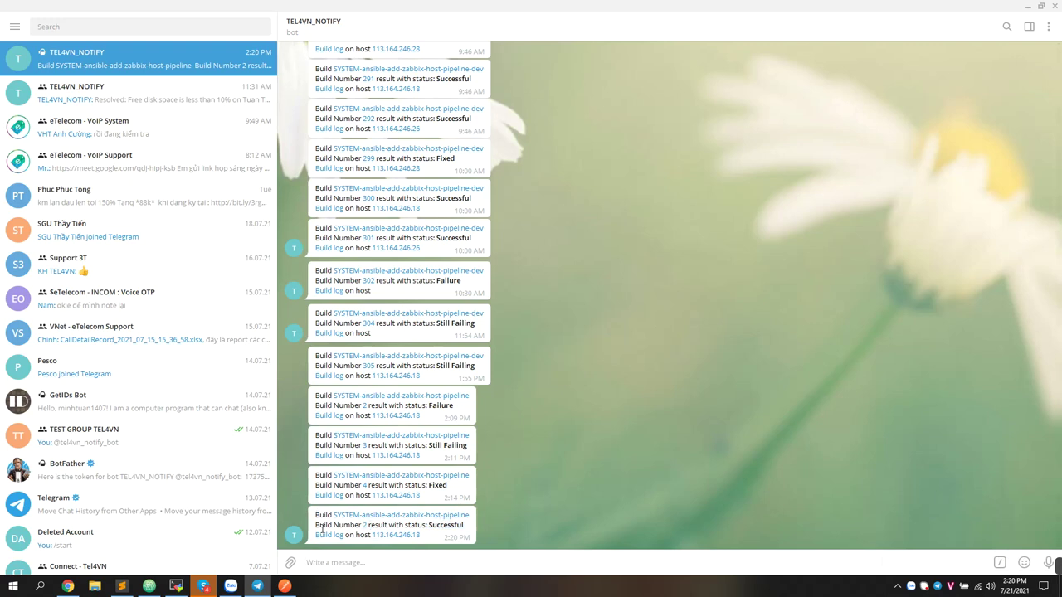
{"action": "left_click_drag", "start_coordinate": [429, 524], "coordinate": [462, 525]}
{"action": "left_click", "coordinate": [342, 536]}
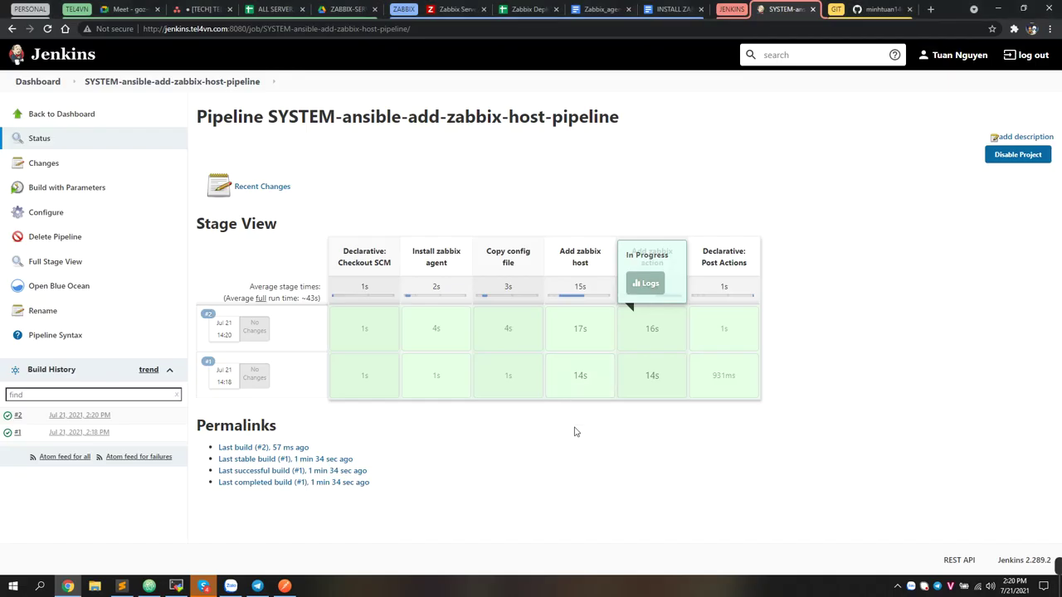
Filter Zabbix hosts by the test customer and open CloudPBX 01 at 113.164.246.18, port 10050
{"action": "left_click", "coordinate": [457, 10]}
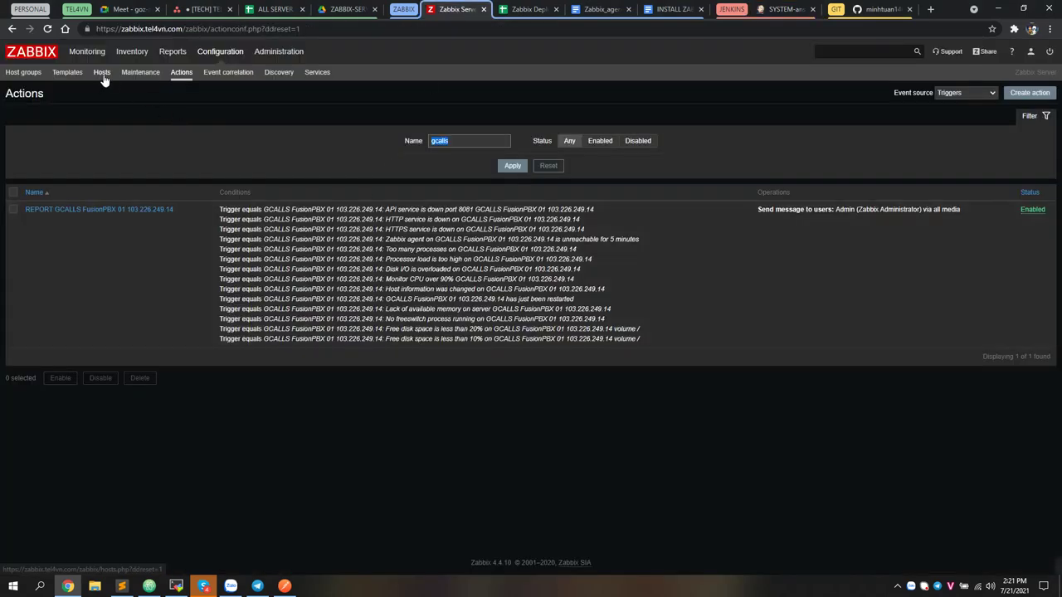
{"action": "left_click", "coordinate": [102, 74]}
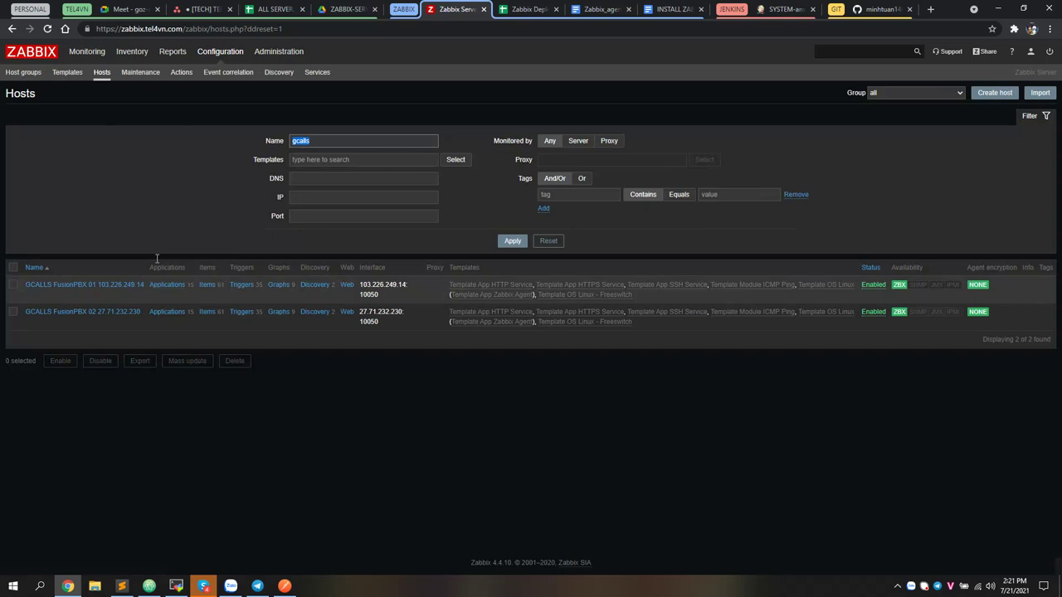
{"action": "type", "text": "Tuan Test"}
{"action": "left_click", "coordinate": [512, 241]}
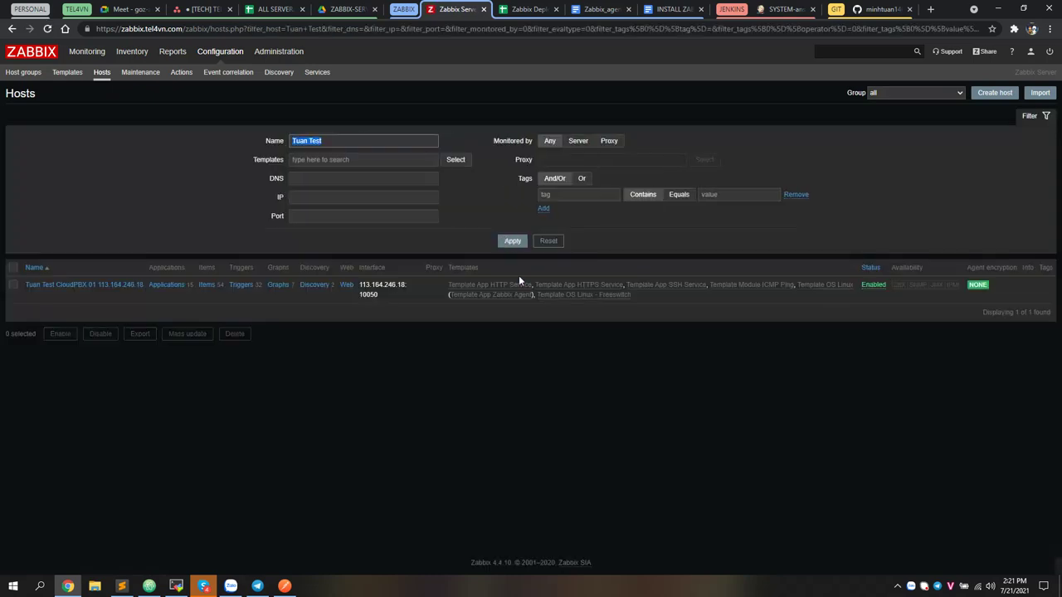
{"action": "left_click", "coordinate": [83, 286]}
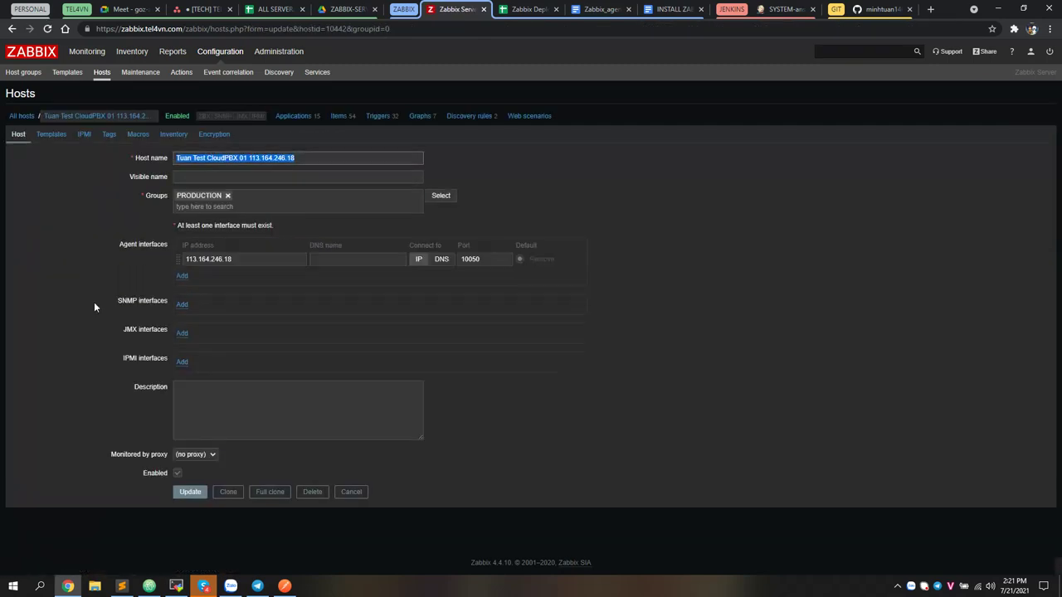
{"action": "left_click_drag", "start_coordinate": [249, 259], "coordinate": [178, 260]}
{"action": "left_click_drag", "start_coordinate": [498, 258], "coordinate": [460, 258]}
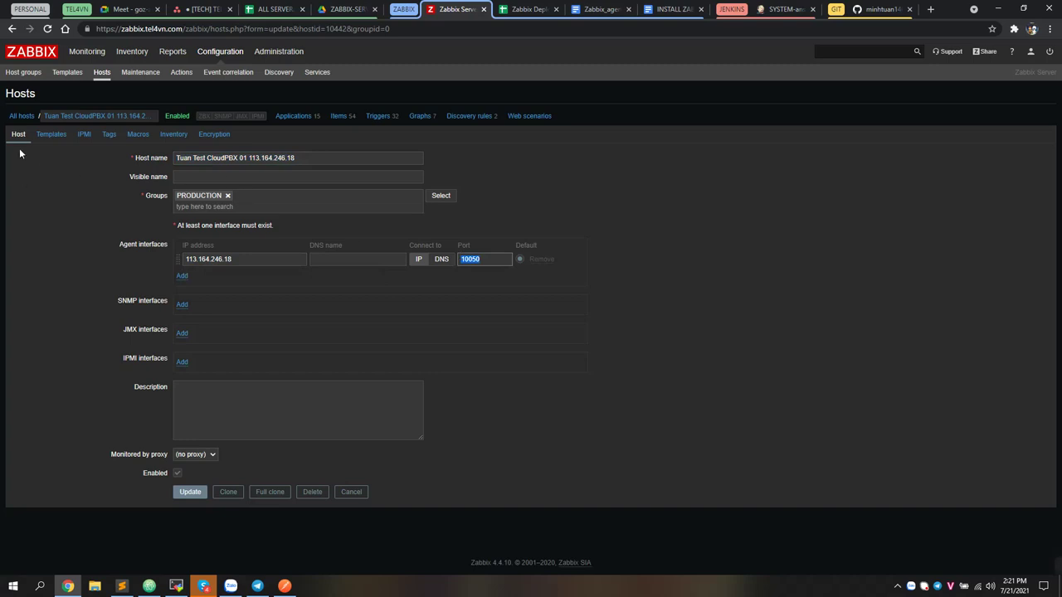
Show the host's six linked templates, including Template OS Linux - Freeswitch
{"action": "left_click", "coordinate": [51, 134]}
{"action": "left_click_drag", "start_coordinate": [289, 244], "coordinate": [177, 169]}
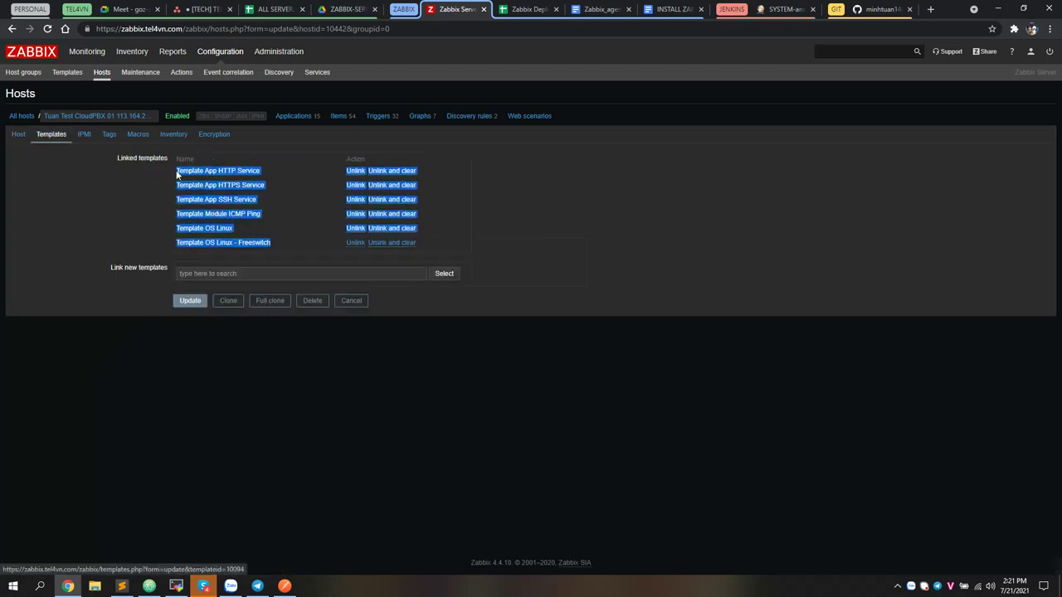
{"action": "left_click", "coordinate": [299, 259]}
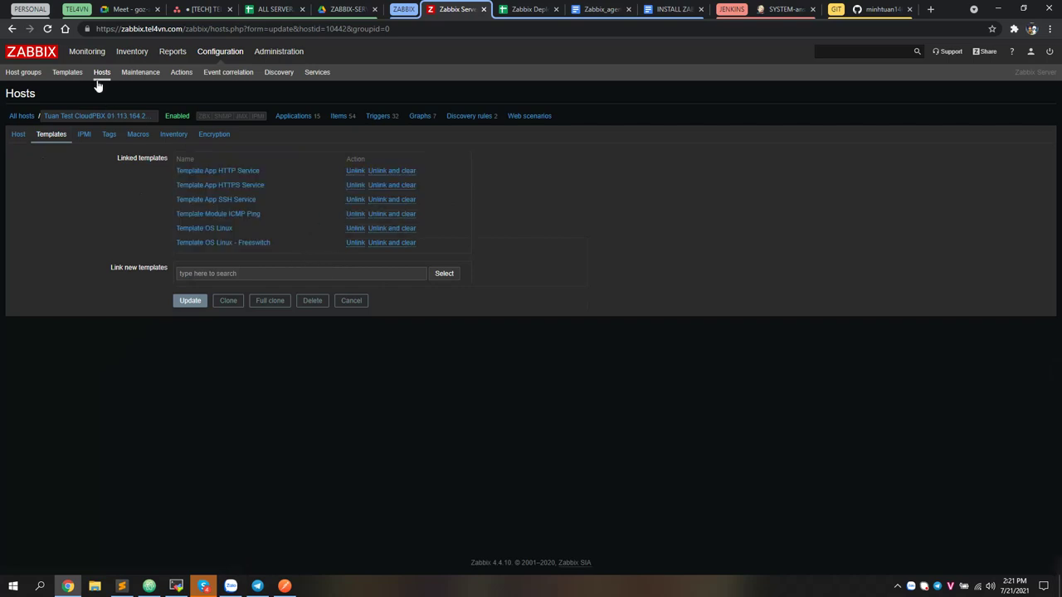
Filter the Zabbix actions list by the test action's name
{"action": "left_click", "coordinate": [183, 75]}
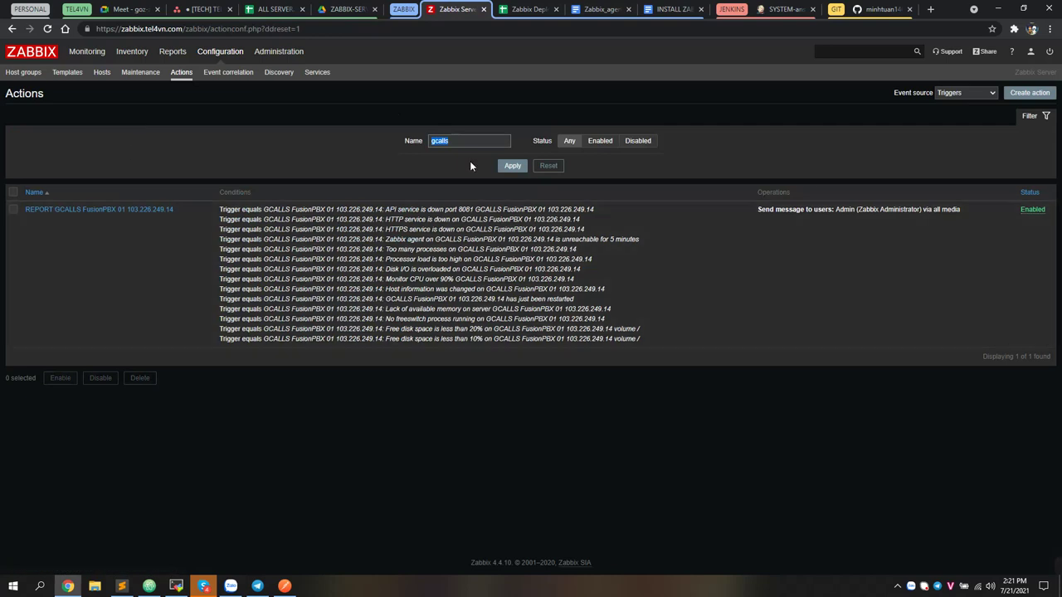
{"action": "type", "text": "Tuan Test"}
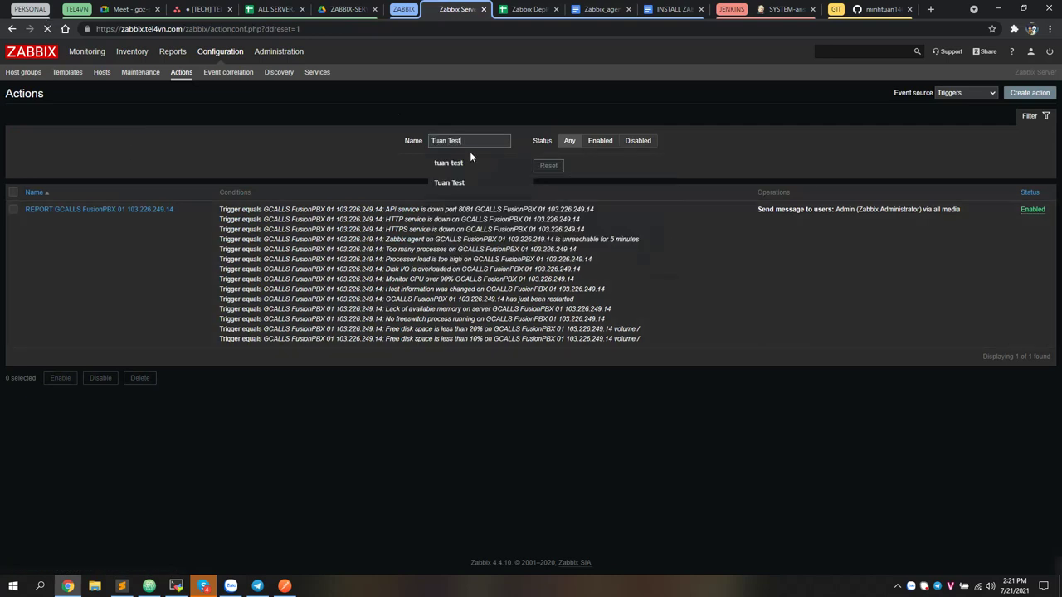
{"action": "key", "text": "Return"}
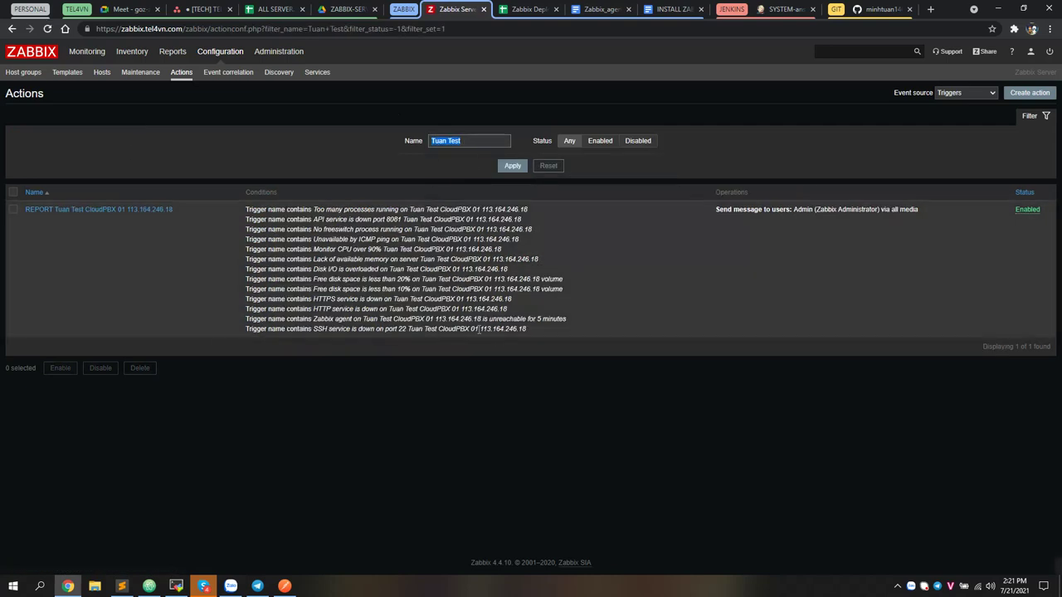
Review the filtered action's trigger conditions, then return to the Jenkins pipeline page
{"action": "left_click_drag", "start_coordinate": [540, 331], "coordinate": [245, 214]}
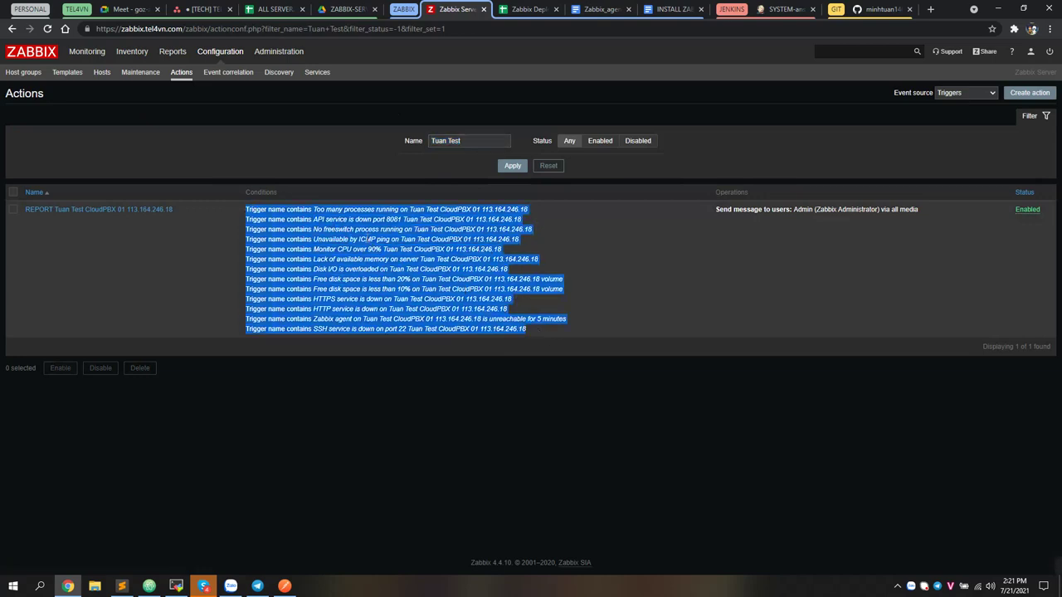
{"action": "left_click", "coordinate": [539, 331]}
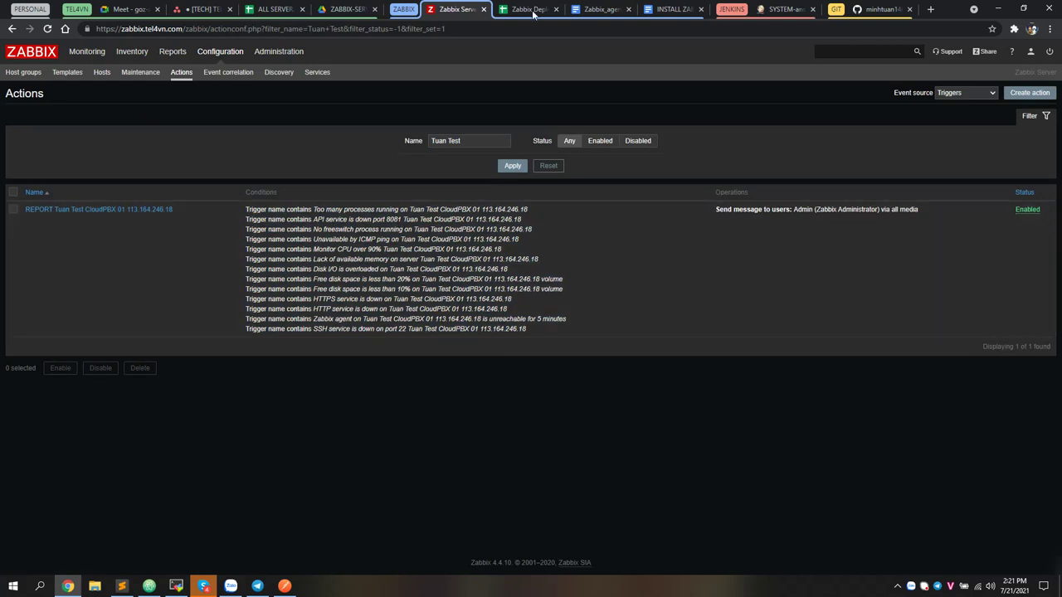
{"action": "left_click", "coordinate": [780, 12]}
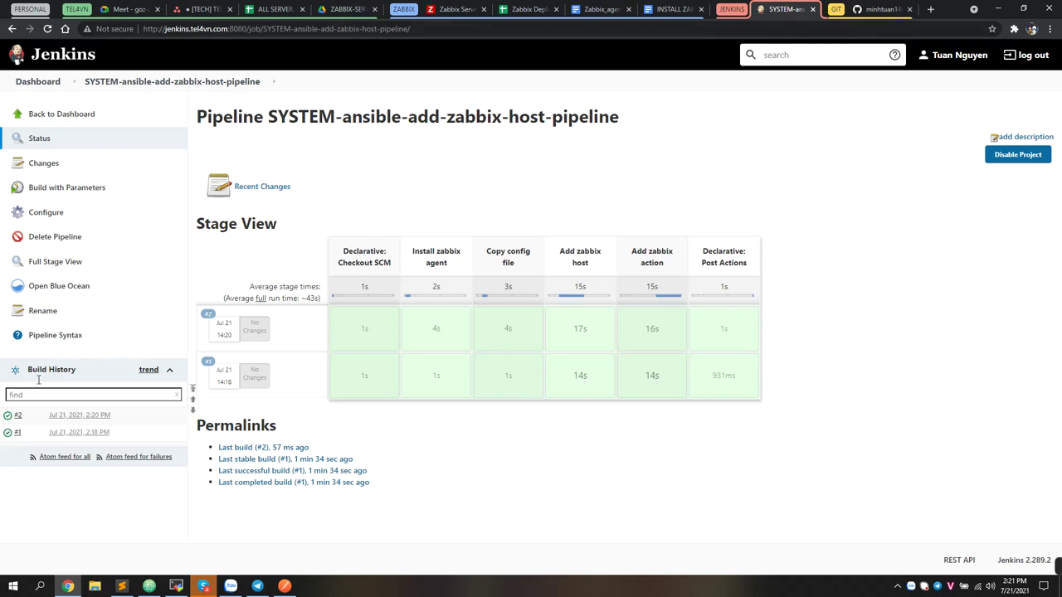
Go over the pipeline name and its stages from Install zabbix agent to Add zabbix action, then bring up Postman
{"action": "left_click_drag", "start_coordinate": [268, 118], "coordinate": [417, 117]}
{"action": "left_click", "coordinate": [419, 261]}
{"action": "left_click_drag", "start_coordinate": [413, 258], "coordinate": [523, 274]}
{"action": "left_click", "coordinate": [419, 256]}
{"action": "mouse_move", "coordinate": [412, 253]}
{"action": "left_mouse_down"}
{"action": "mouse_move", "coordinate": [543, 272]}
{"action": "mouse_move", "coordinate": [415, 254]}
{"action": "left_mouse_up"}
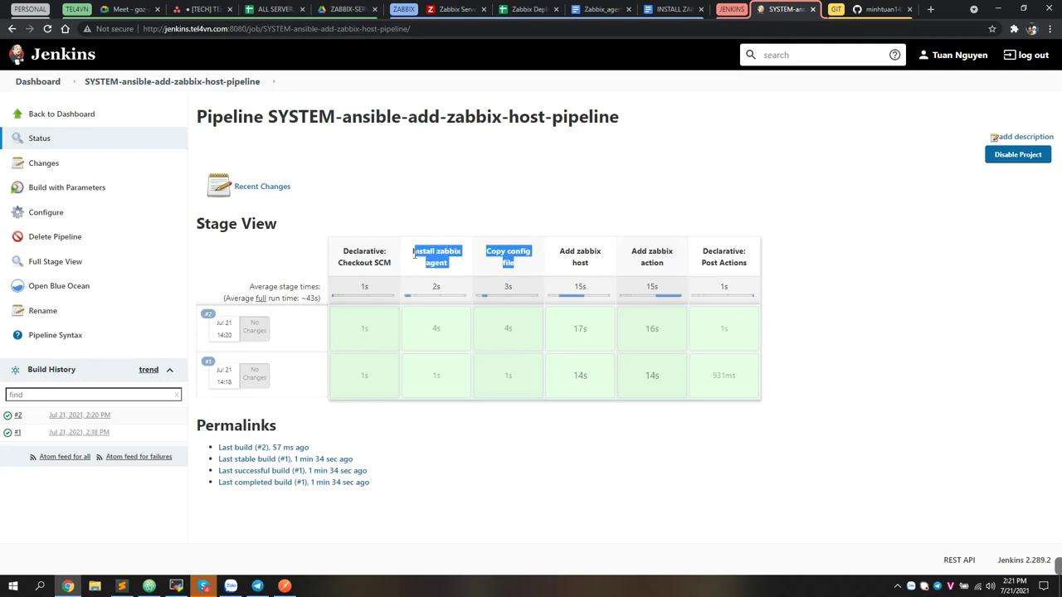
{"action": "left_click_drag", "start_coordinate": [557, 252], "coordinate": [652, 285]}
{"action": "left_click", "coordinate": [284, 586]}
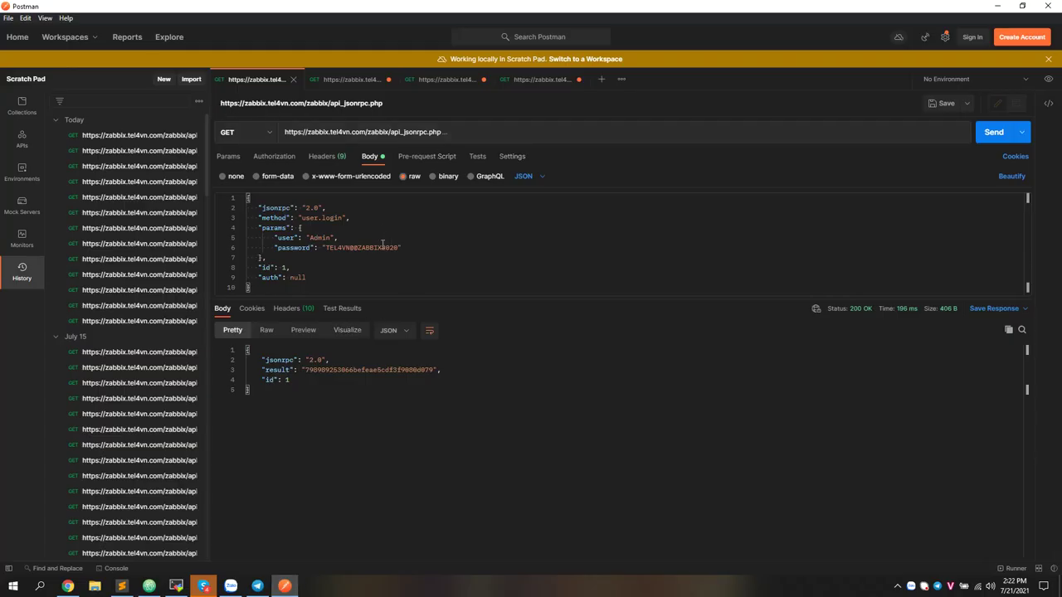
Check the login request's server URL and password, then send it to get a new auth token
{"action": "left_click_drag", "start_coordinate": [305, 134], "coordinate": [509, 134]}
{"action": "left_click", "coordinate": [376, 135]}
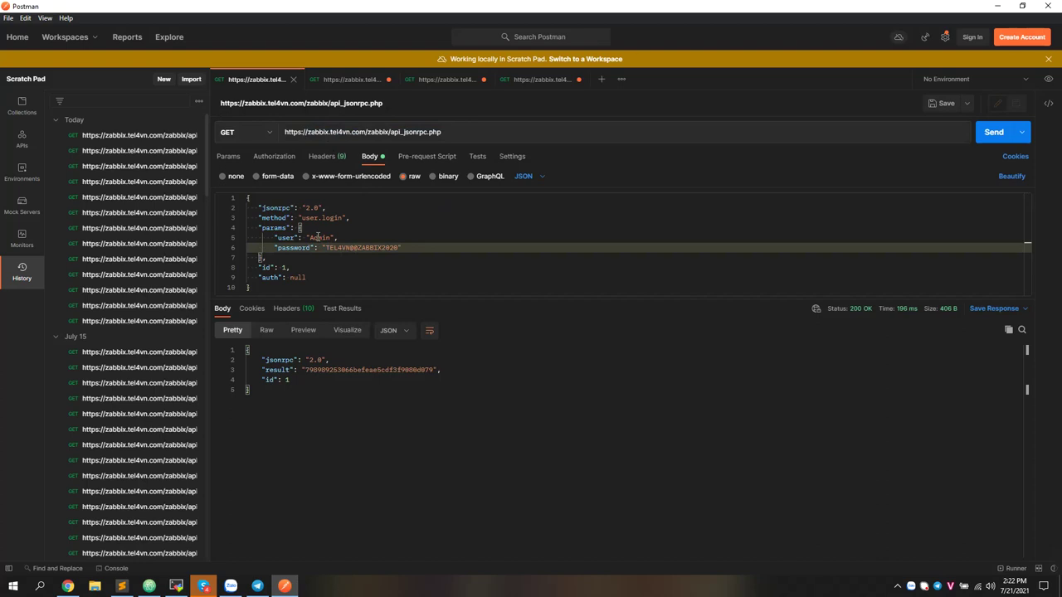
{"action": "left_click_drag", "start_coordinate": [325, 247], "coordinate": [398, 247]}
{"action": "left_click", "coordinate": [398, 258]}
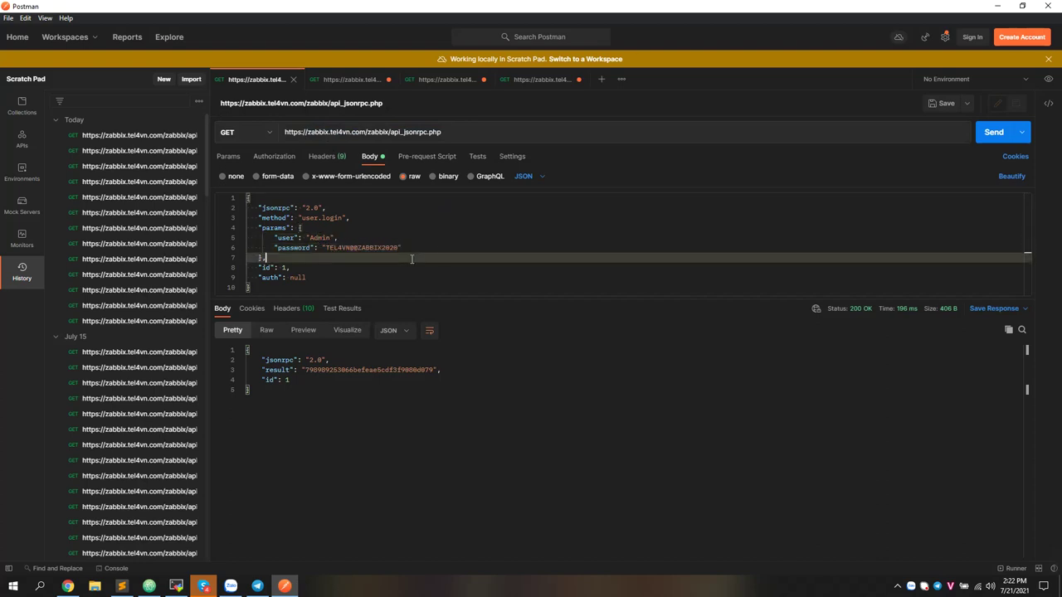
{"action": "left_click", "coordinate": [980, 132]}
{"action": "double_click", "coordinate": [338, 371]}
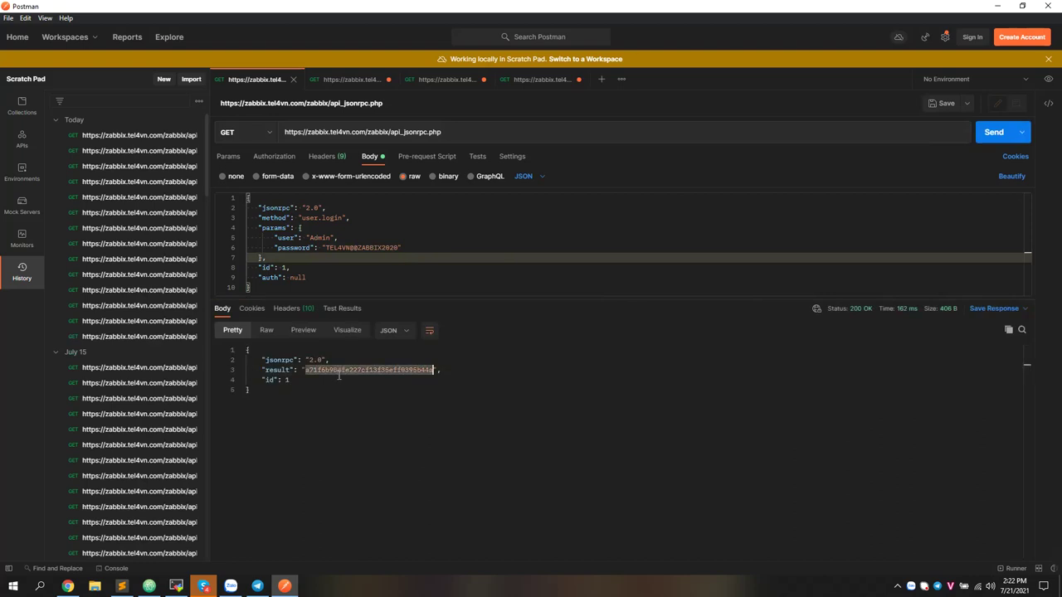
Re-send the host.get request and review its method and server path before returning to Jenkins
{"action": "left_click", "coordinate": [349, 81]}
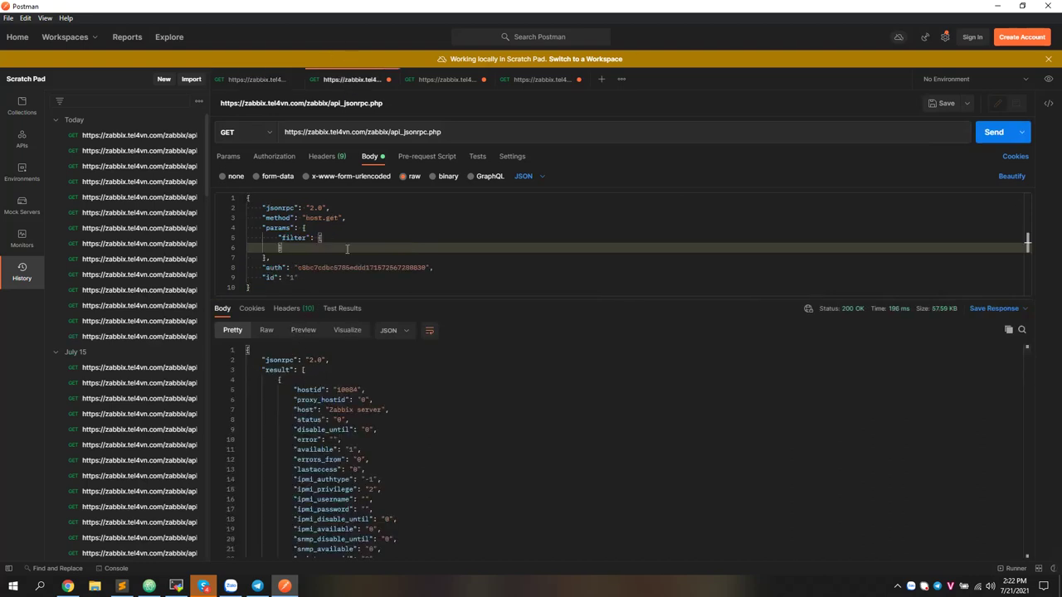
{"action": "left_click", "coordinate": [992, 133]}
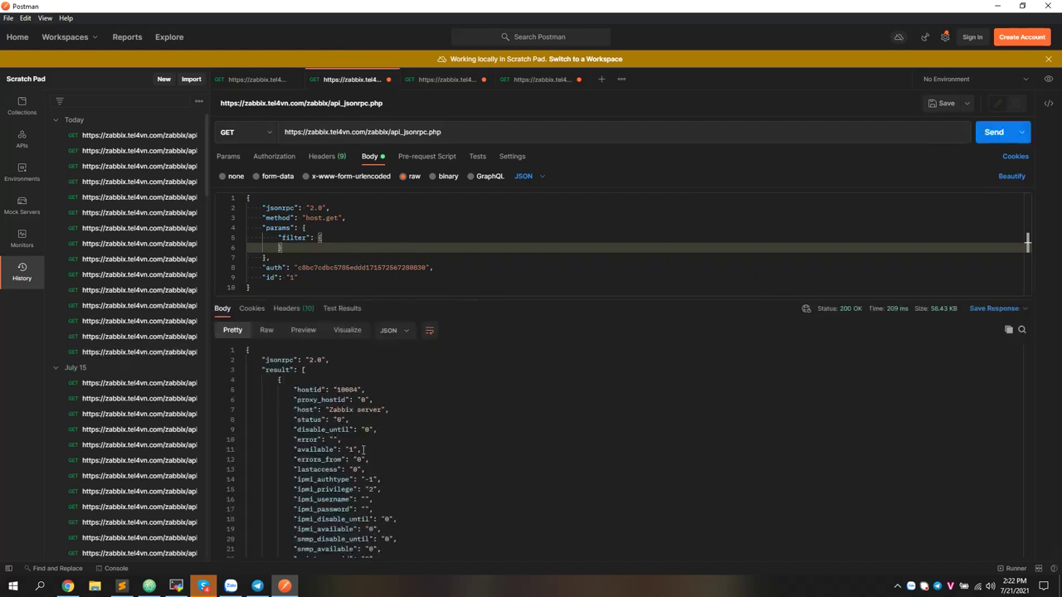
{"action": "scroll", "coordinate": [350, 398], "scroll_direction": "down", "scroll_amount": 3}
{"action": "scroll", "coordinate": [288, 391], "scroll_direction": "up", "scroll_amount": 3}
{"action": "left_click_drag", "start_coordinate": [304, 218], "coordinate": [340, 220]}
{"action": "scroll", "coordinate": [258, 442], "scroll_direction": "down", "scroll_amount": 10}
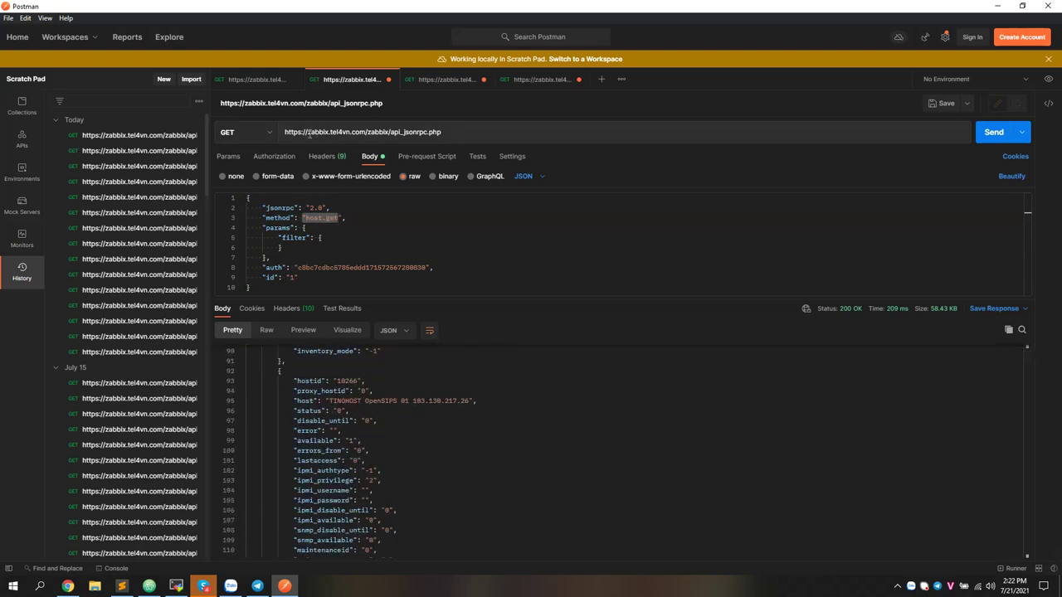
{"action": "left_click_drag", "start_coordinate": [307, 132], "coordinate": [388, 133]}
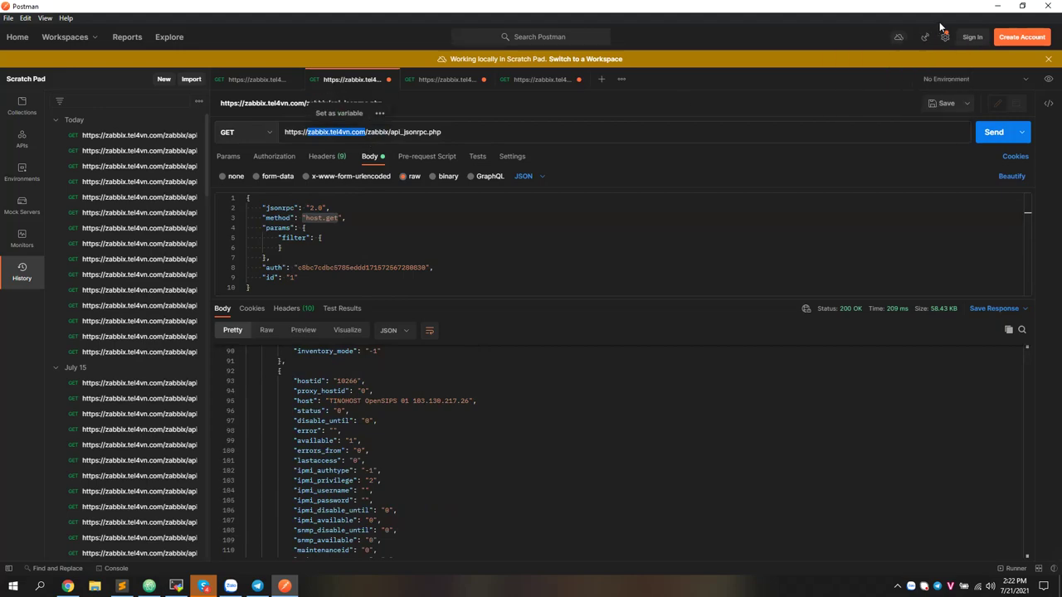
{"action": "left_click", "coordinate": [997, 7]}
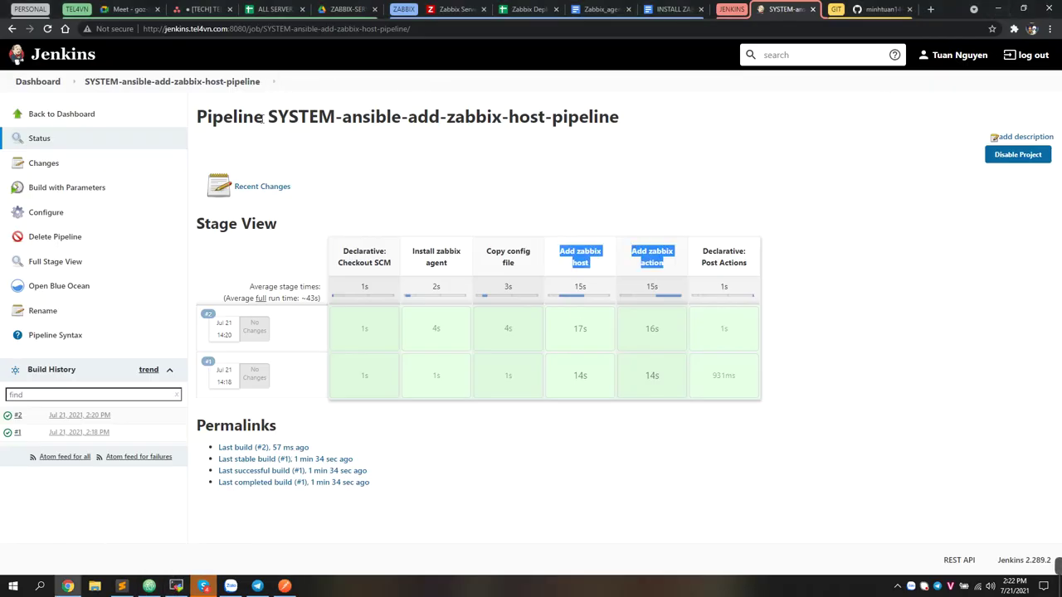
In the Sublime Text notes, select the lines on Jenkins running the playbook and installing the Zabbix Agent
{"action": "left_click", "coordinate": [149, 586]}
{"action": "left_click", "coordinate": [121, 585]}
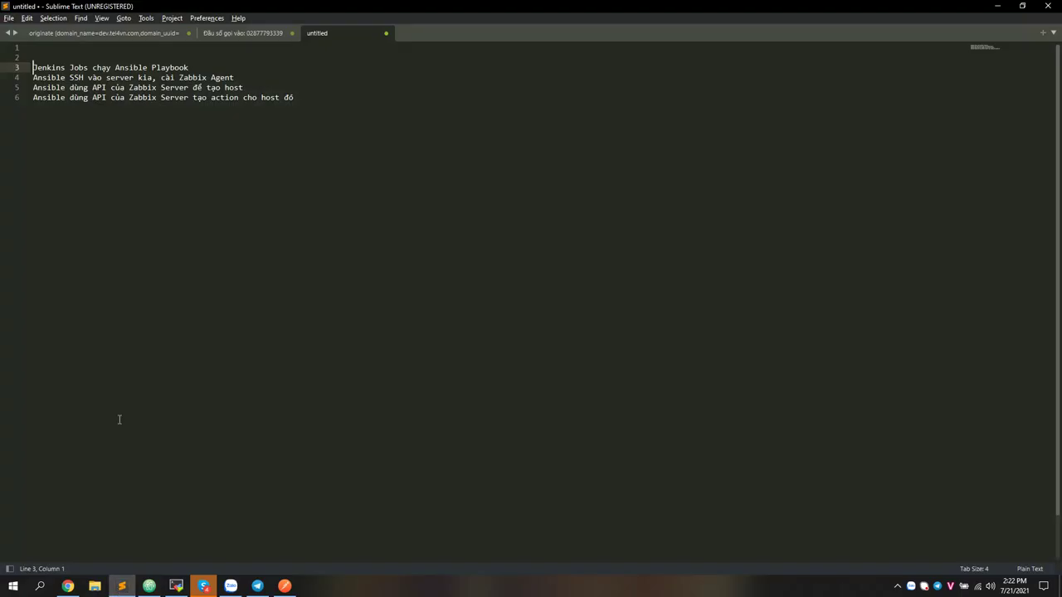
{"action": "triple_click", "coordinate": [88, 69]}
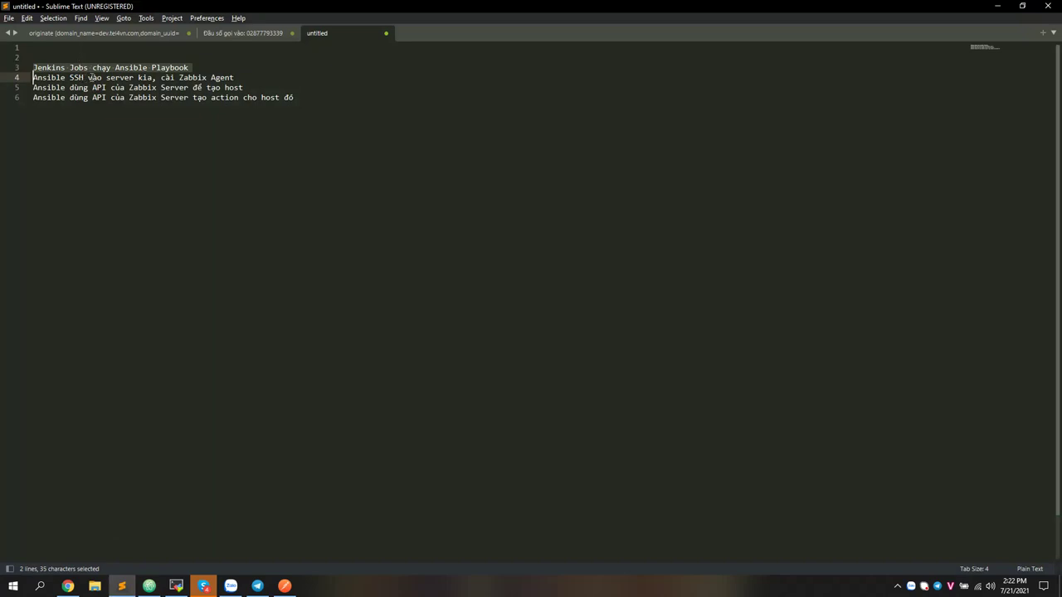
{"action": "triple_click", "coordinate": [89, 78]}
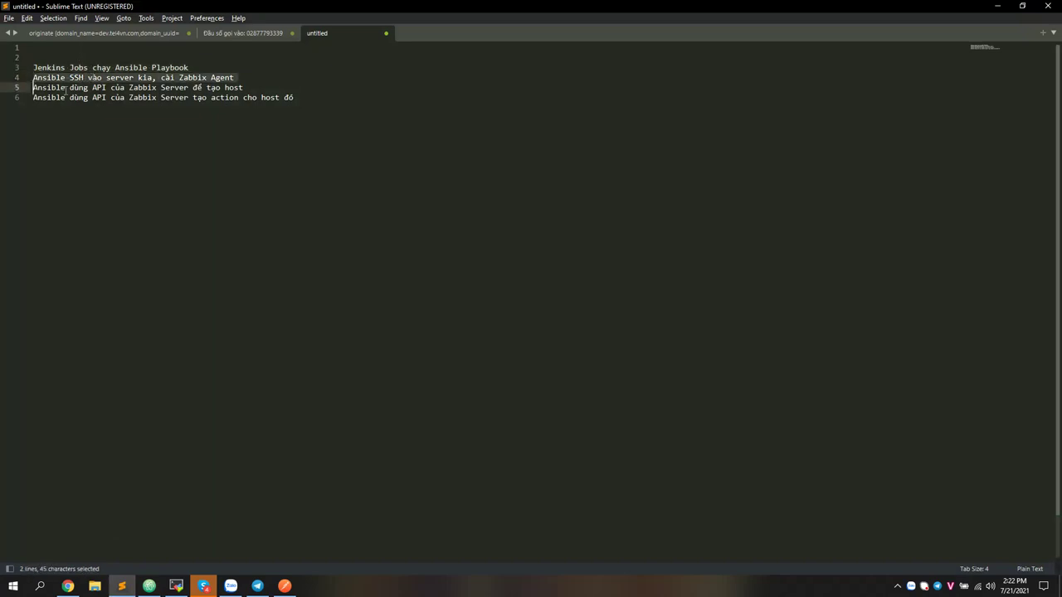
{"action": "left_click", "coordinate": [68, 87]}
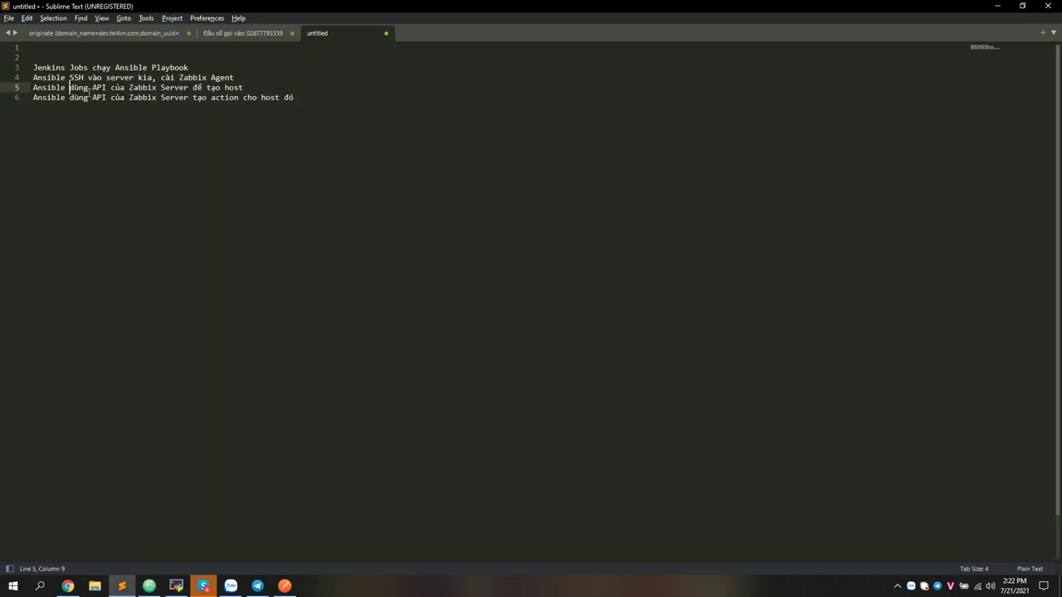
{"action": "left_click", "coordinate": [150, 586]}
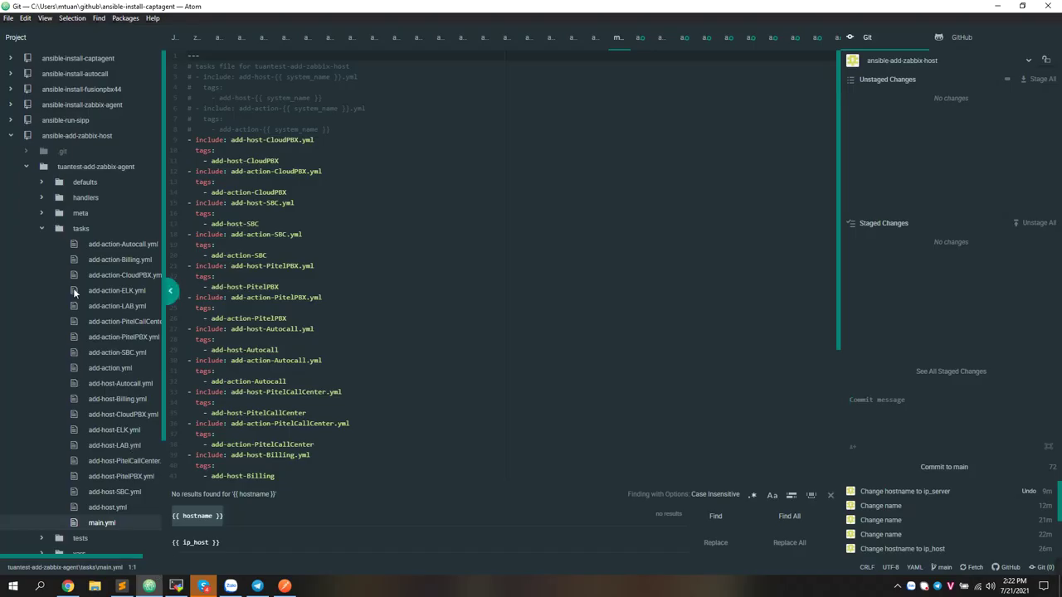
Open the Jenkinsfile and locate its Add zabbix host stage
{"action": "left_click", "coordinate": [75, 229]}
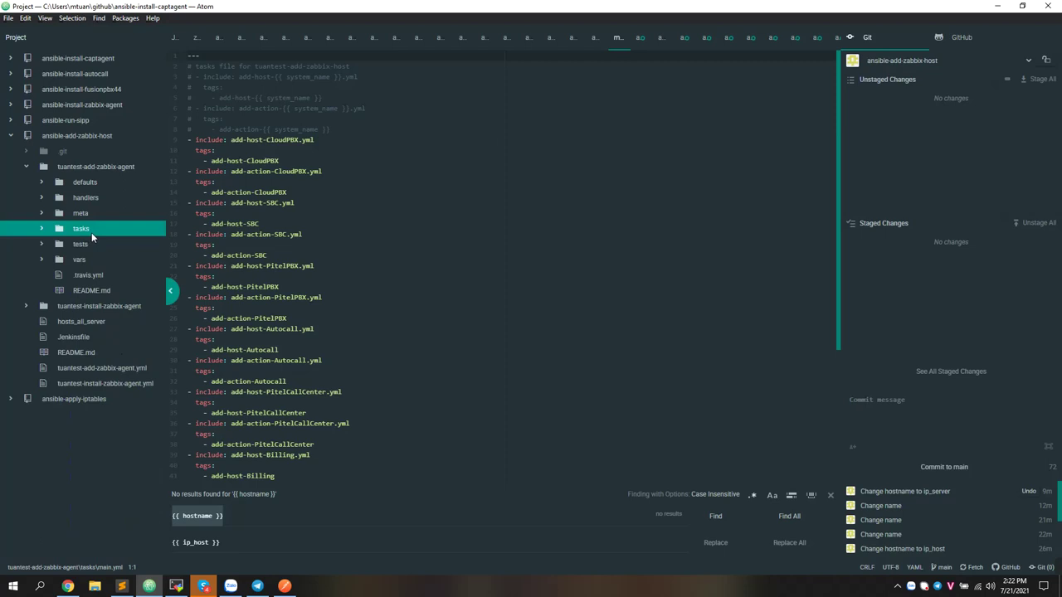
{"action": "left_click", "coordinate": [79, 340]}
{"action": "scroll", "coordinate": [305, 321], "scroll_direction": "down", "scroll_amount": 5}
{"action": "scroll", "coordinate": [305, 320], "scroll_direction": "down", "scroll_amount": 5}
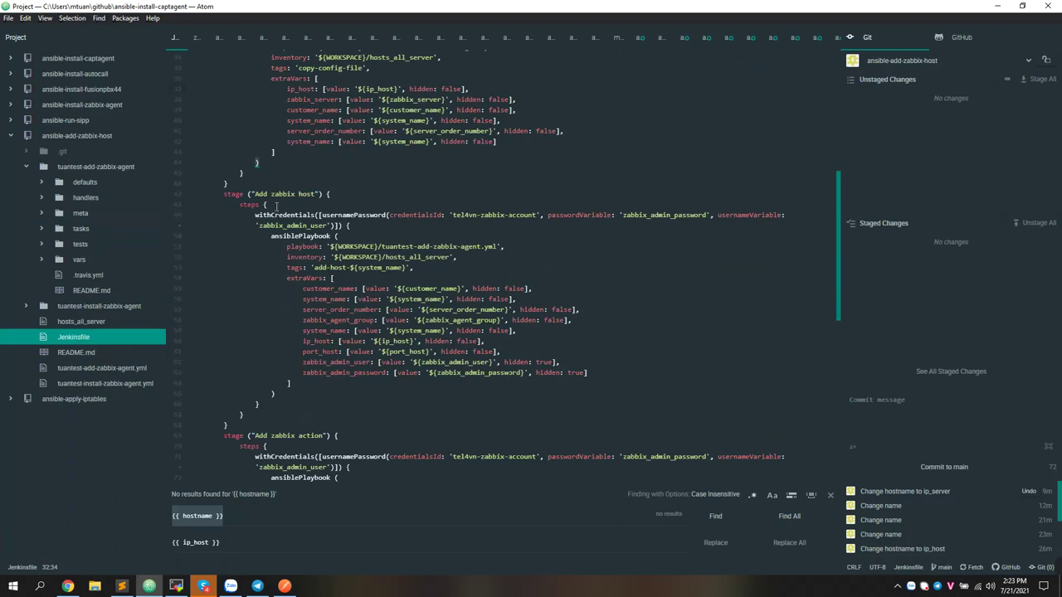
{"action": "left_click_drag", "start_coordinate": [255, 195], "coordinate": [309, 195]}
{"action": "scroll", "coordinate": [280, 362], "scroll_direction": "up", "scroll_amount": 5}
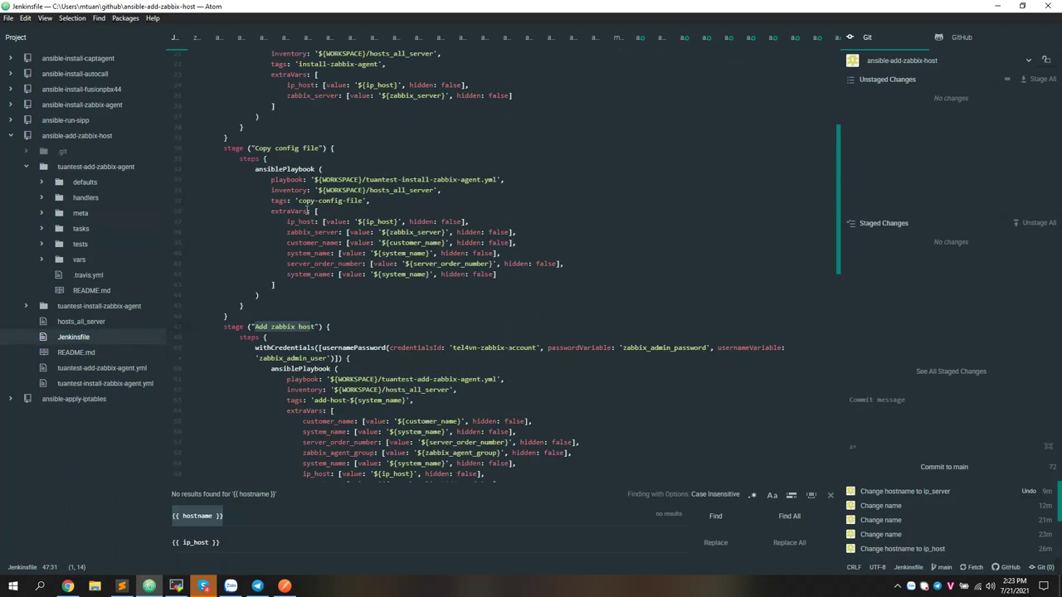
{"action": "left_click_drag", "start_coordinate": [194, 379], "coordinate": [180, 131]}
{"action": "scroll", "coordinate": [278, 246], "scroll_direction": "down", "scroll_amount": 8}
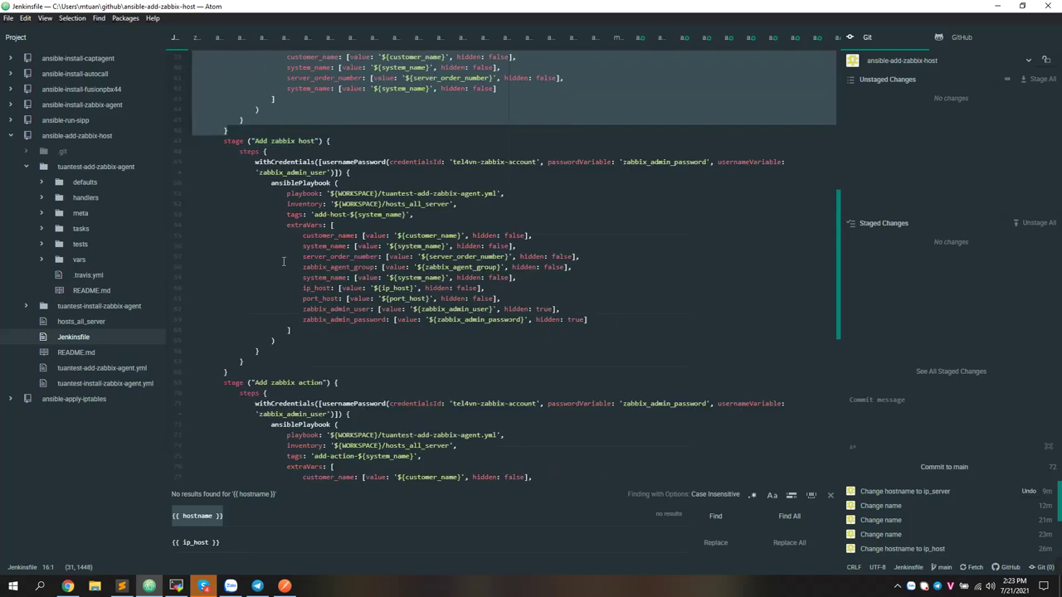
{"action": "left_click_drag", "start_coordinate": [255, 371], "coordinate": [170, 137]}
{"action": "left_click", "coordinate": [357, 171]}
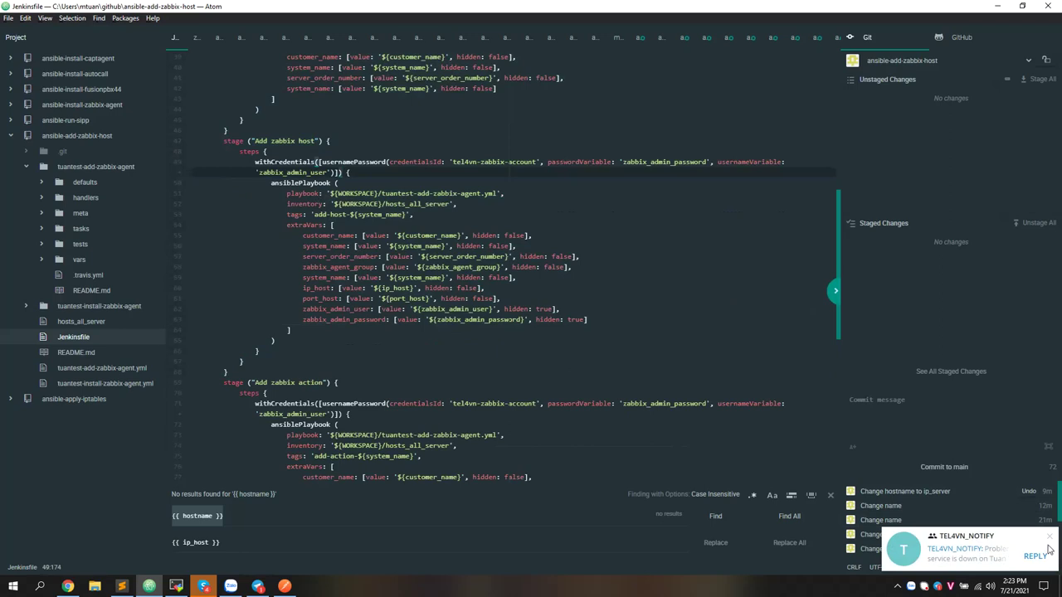
{"action": "left_click", "coordinate": [1050, 539]}
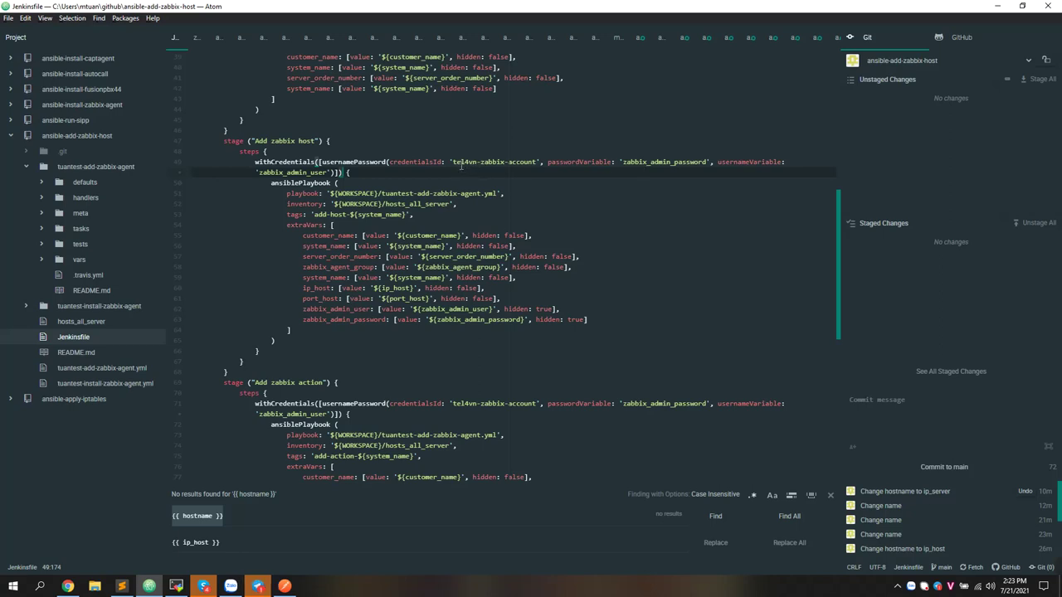
Highlight the stage's withCredentials call and its stored credentialsId value
{"action": "left_click", "coordinate": [254, 162]}
{"action": "left_click_drag", "start_coordinate": [254, 162], "coordinate": [313, 162]}
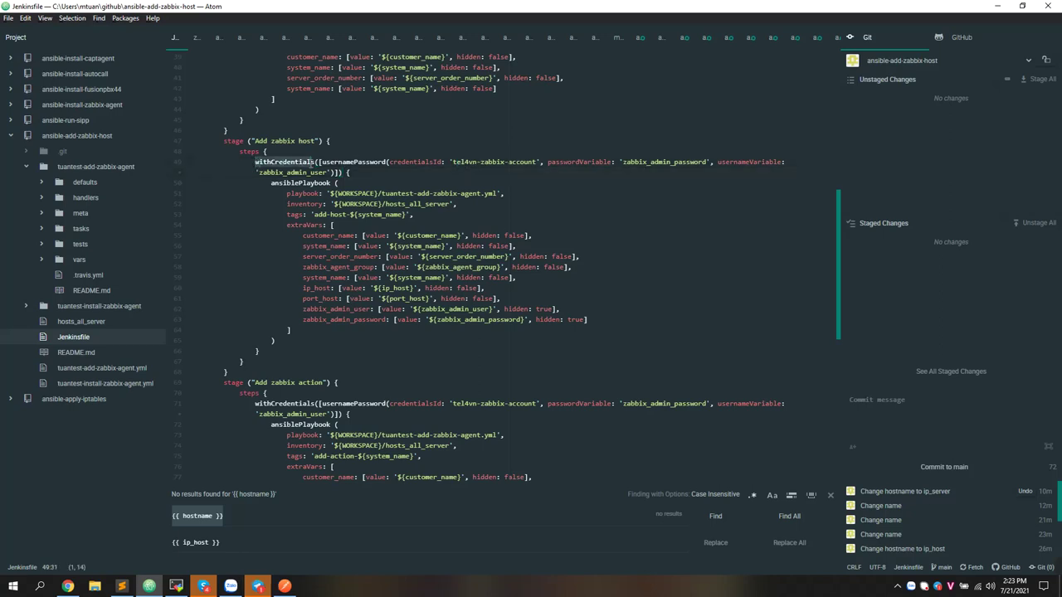
{"action": "double_click", "coordinate": [415, 162]}
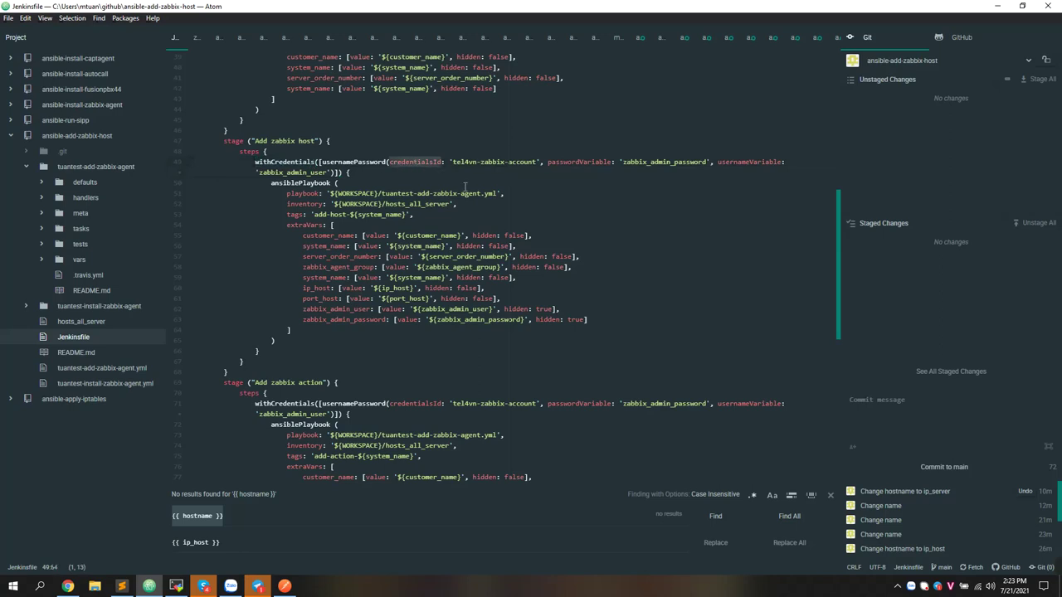
{"action": "left_click_drag", "start_coordinate": [454, 162], "coordinate": [535, 163]}
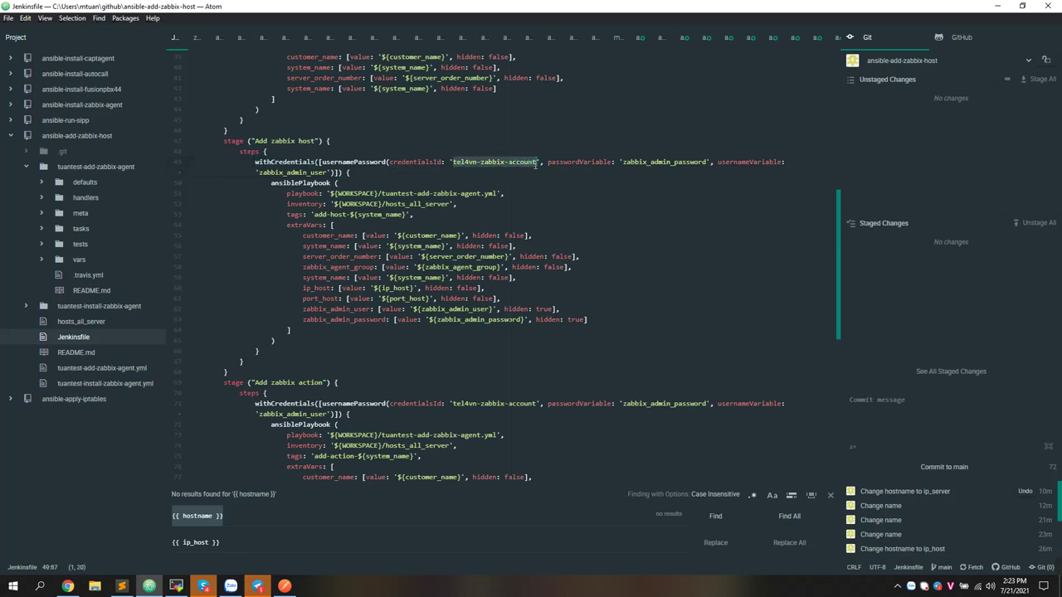
{"action": "key", "text": "alt+Tab"}
{"action": "key", "text": "alt+Tab"}
{"action": "key", "text": "alt+Tab"}
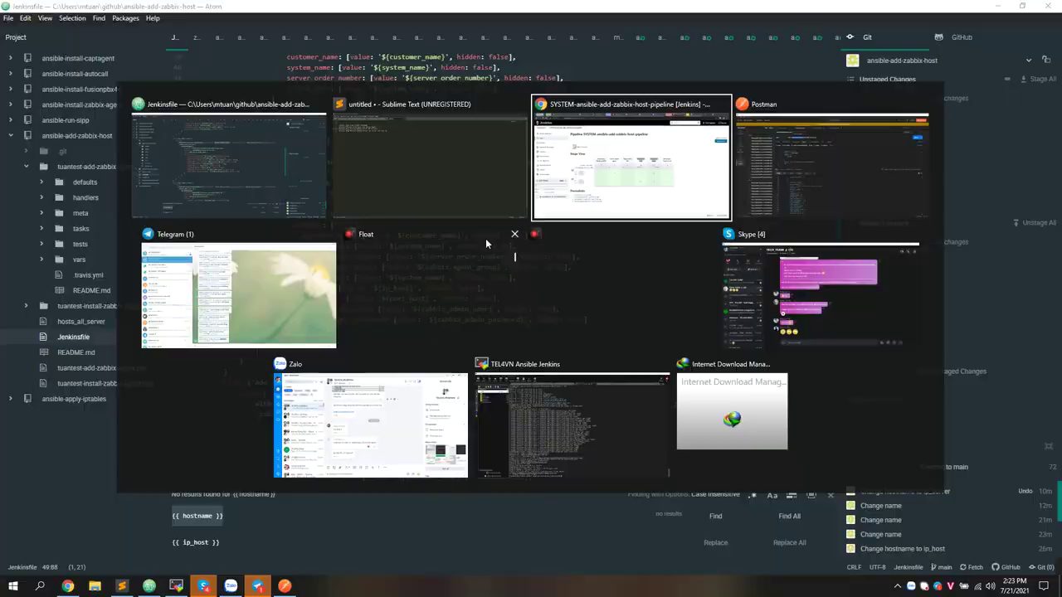
Navigate to Jenkins' global credentials and review the stored tel4vn-zabbix-account and GitHub credentials
{"action": "middle_click", "coordinate": [58, 82]}
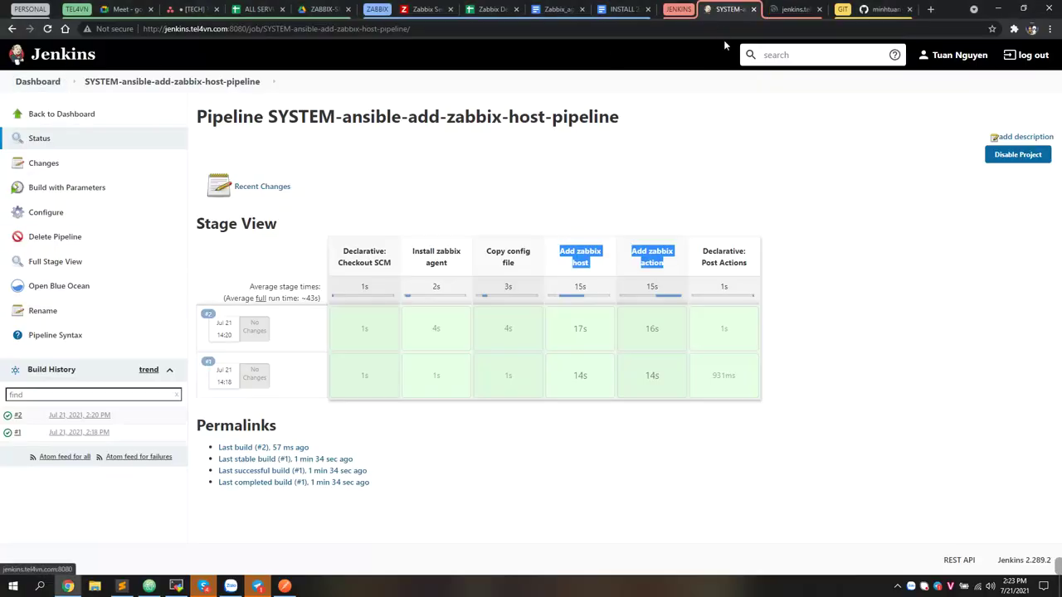
{"action": "left_click", "coordinate": [788, 8]}
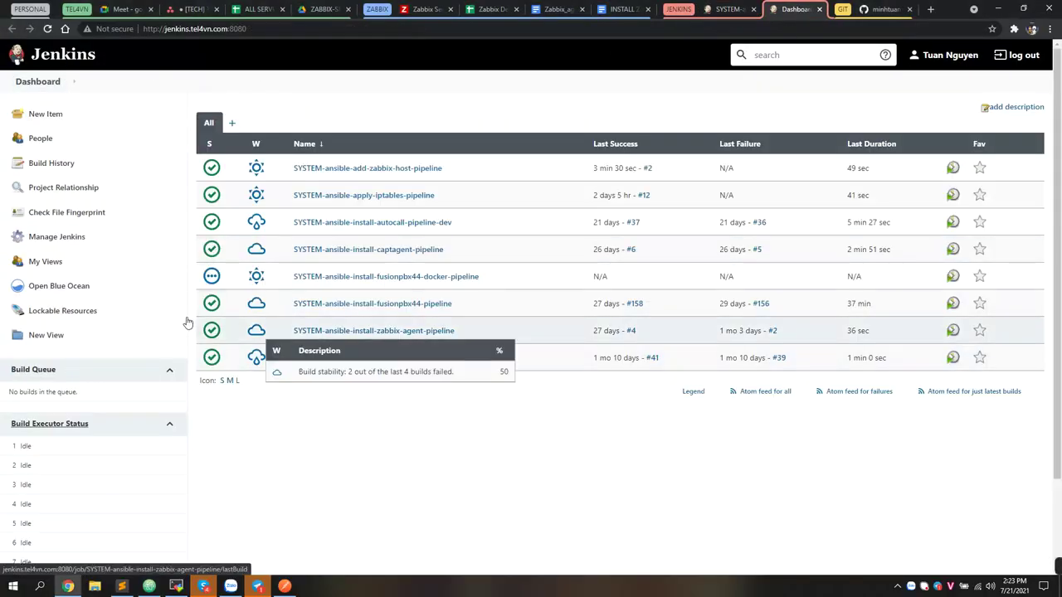
{"action": "left_click", "coordinate": [88, 239]}
{"action": "left_click", "coordinate": [500, 275]}
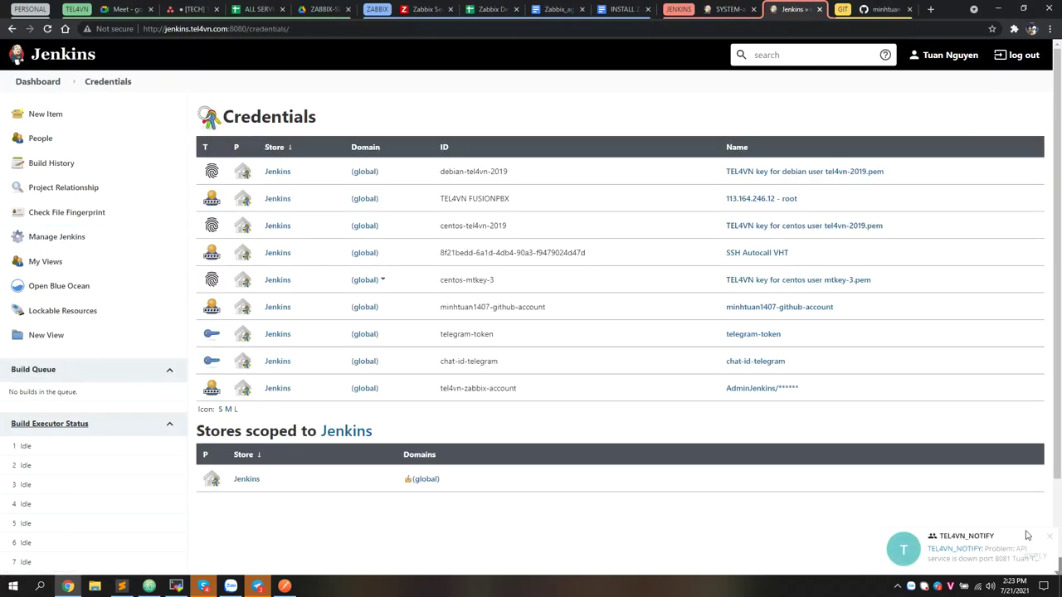
{"action": "left_click", "coordinate": [1047, 539]}
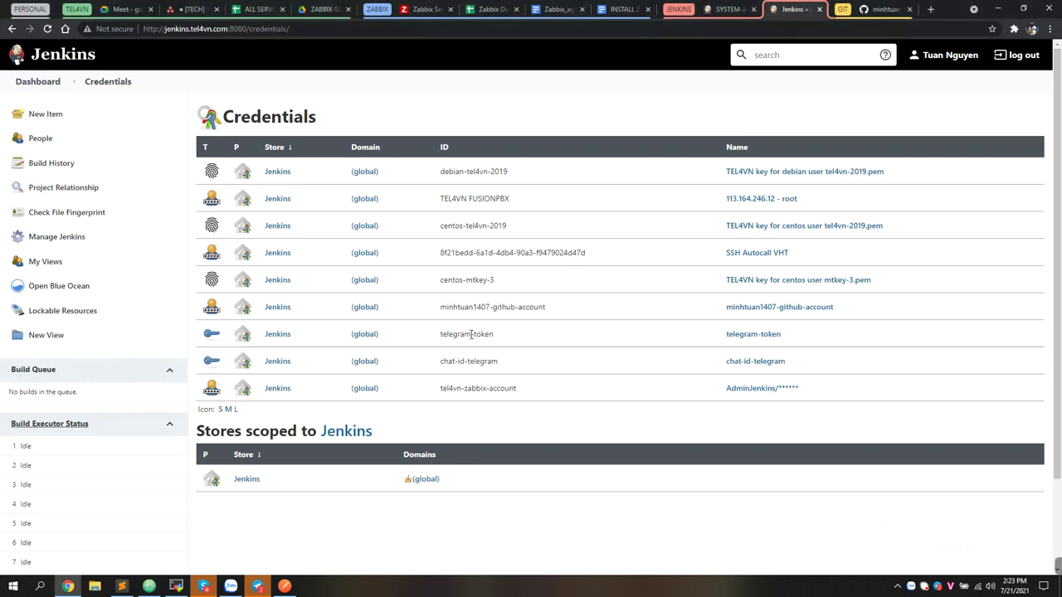
{"action": "left_click", "coordinate": [246, 480]}
{"action": "left_click", "coordinate": [303, 174]}
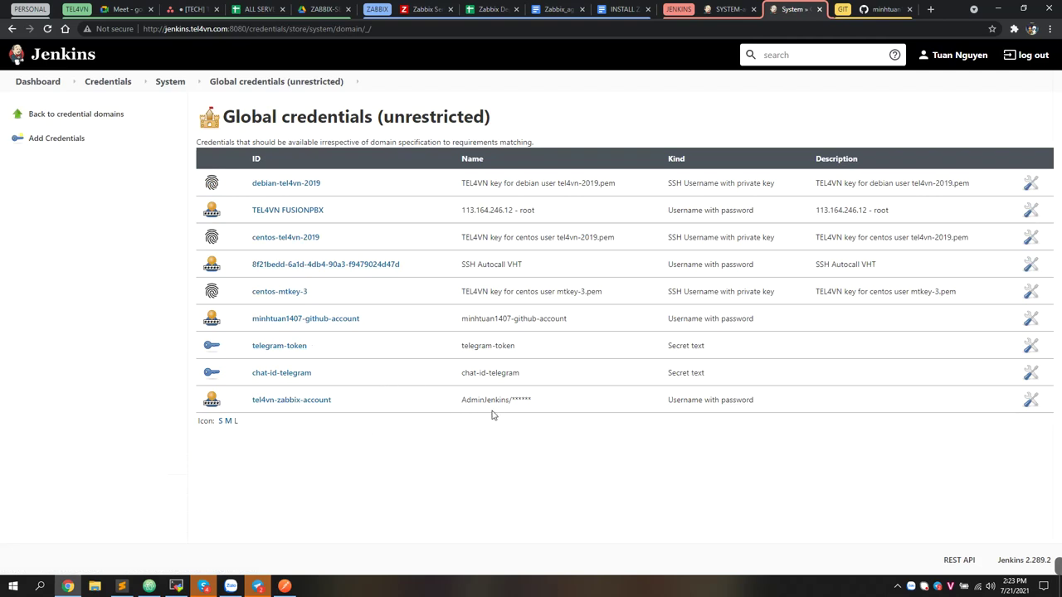
{"action": "left_click_drag", "start_coordinate": [549, 406], "coordinate": [459, 403]}
{"action": "left_click", "coordinate": [467, 317]}
{"action": "left_click_drag", "start_coordinate": [465, 318], "coordinate": [592, 320]}
{"action": "left_click", "coordinate": [491, 424]}
Start a new credential and enter the Zabbix admin username and password
{"action": "left_click", "coordinate": [82, 142]}
{"action": "left_click", "coordinate": [260, 209]}
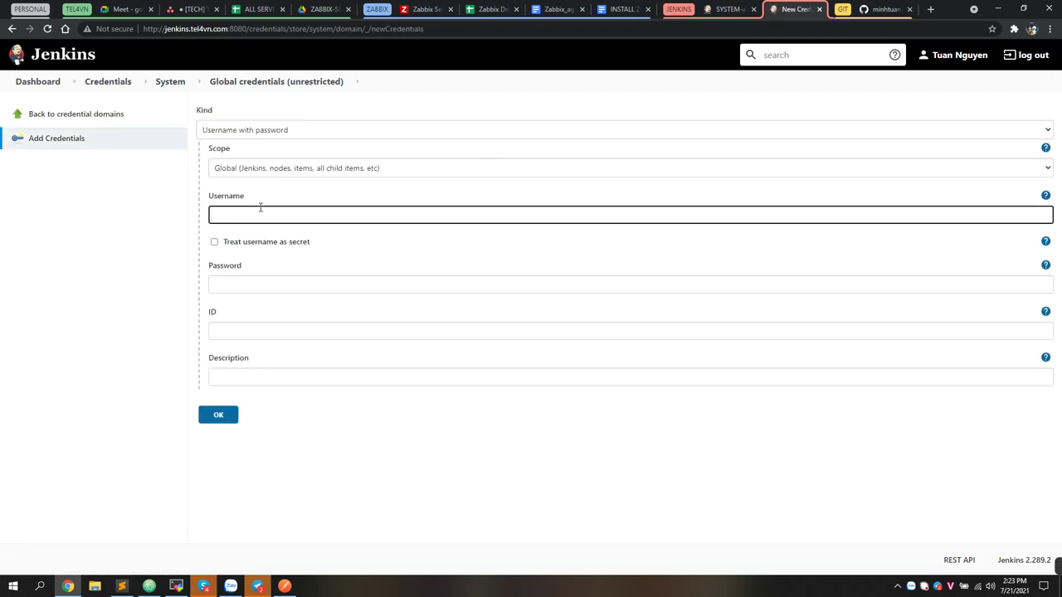
{"action": "type", "text": "AdminZabbix"}
{"action": "key", "text": "Tab"}
{"action": "key", "text": "Tab"}
{"action": "type", "text": "123456"}
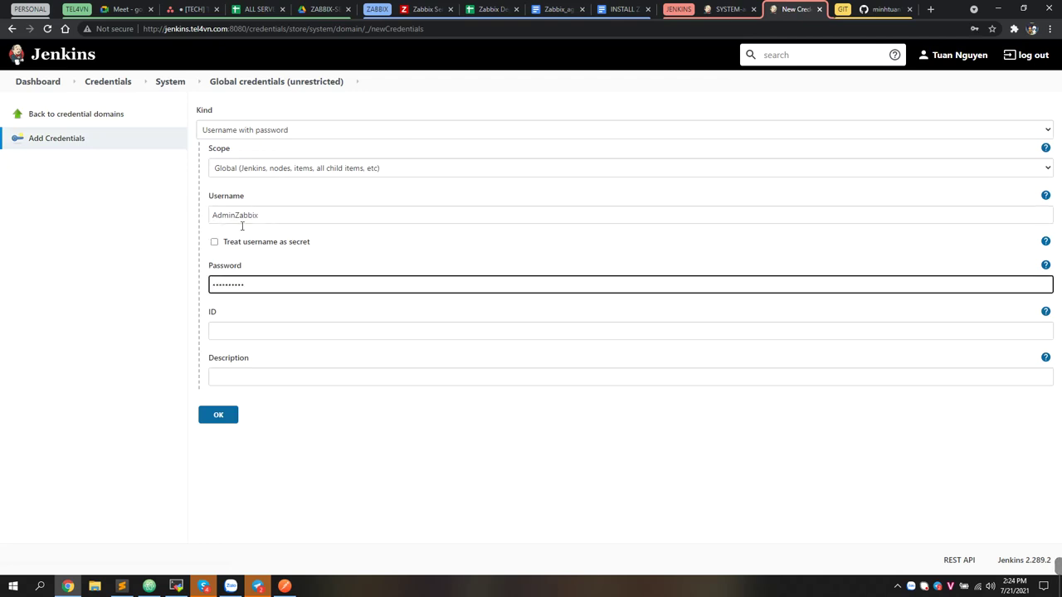
{"action": "left_click", "coordinate": [249, 328]}
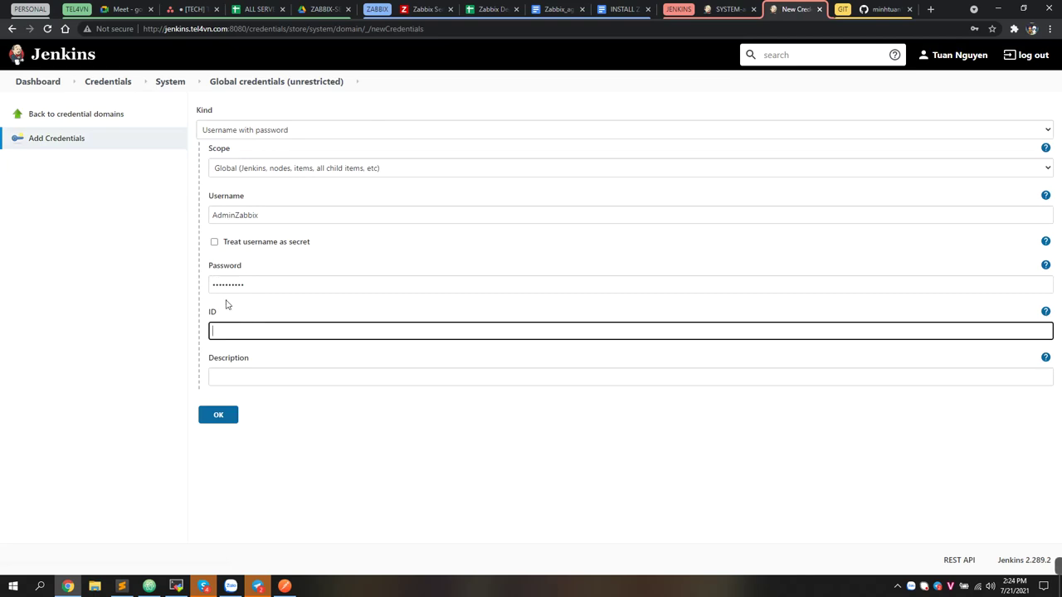
{"action": "key", "text": "alt+Tab"}
In the Jenkinsfile, highlight the tel4vn-zabbix-account credentialsId and its withCredentials line
{"action": "left_click", "coordinate": [457, 164]}
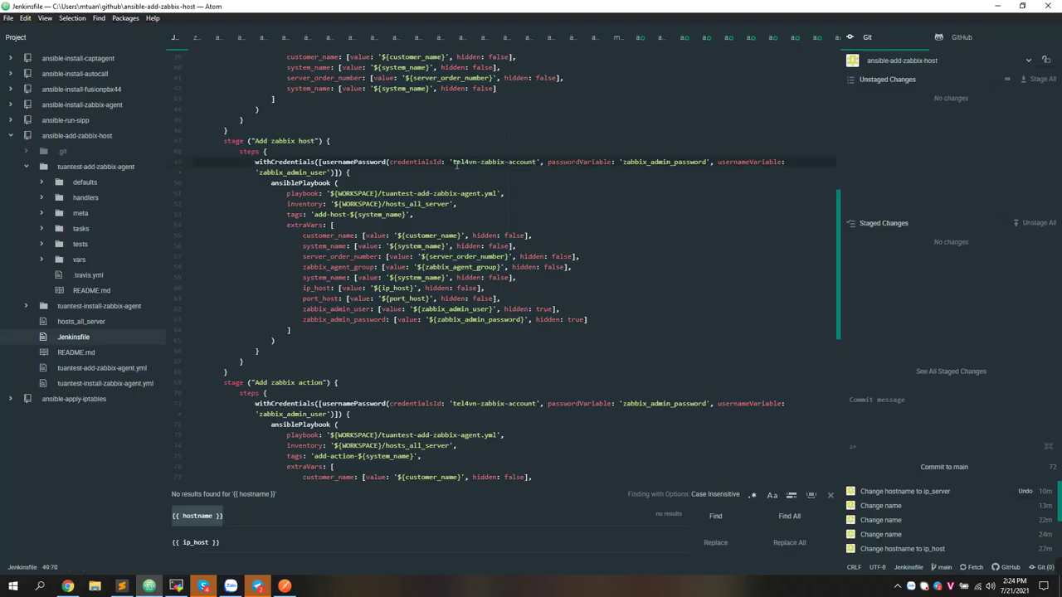
{"action": "left_click_drag", "start_coordinate": [453, 161], "coordinate": [534, 162]}
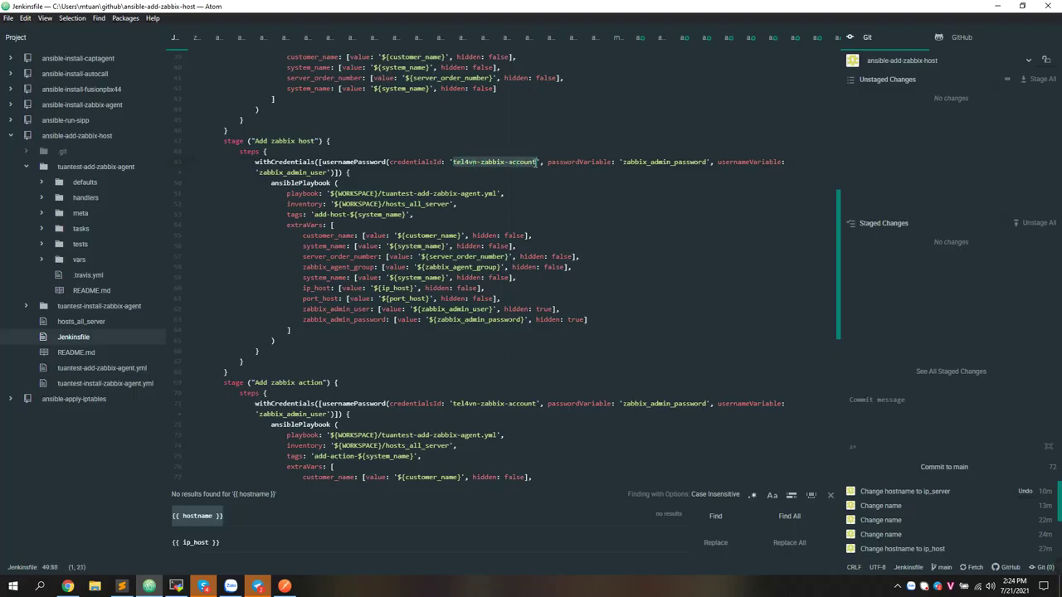
{"action": "left_click", "coordinate": [506, 186]}
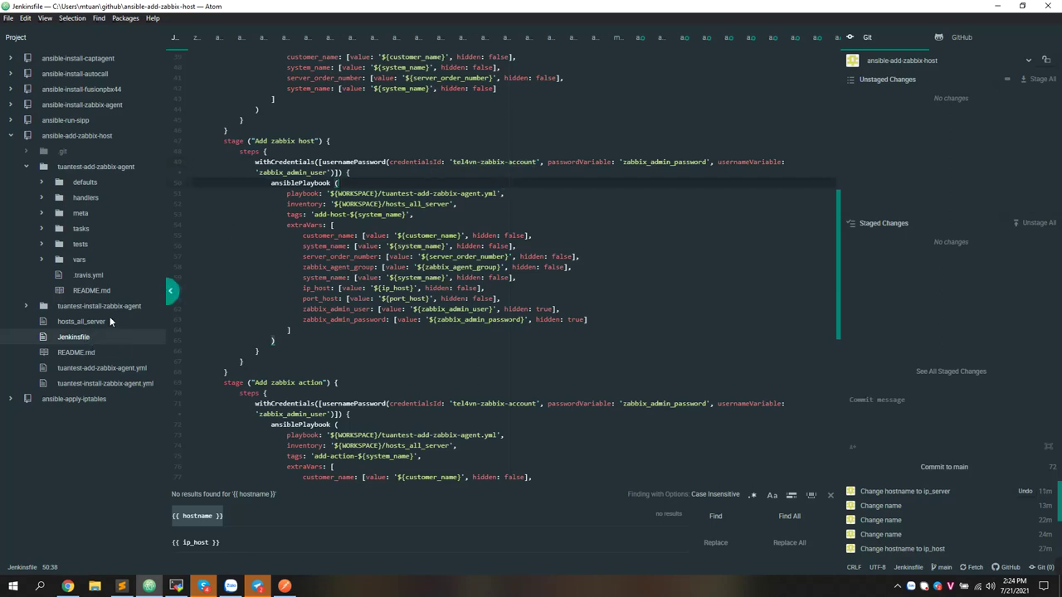
{"action": "left_click_drag", "start_coordinate": [255, 161], "coordinate": [688, 162]}
{"action": "key", "text": "Up"}
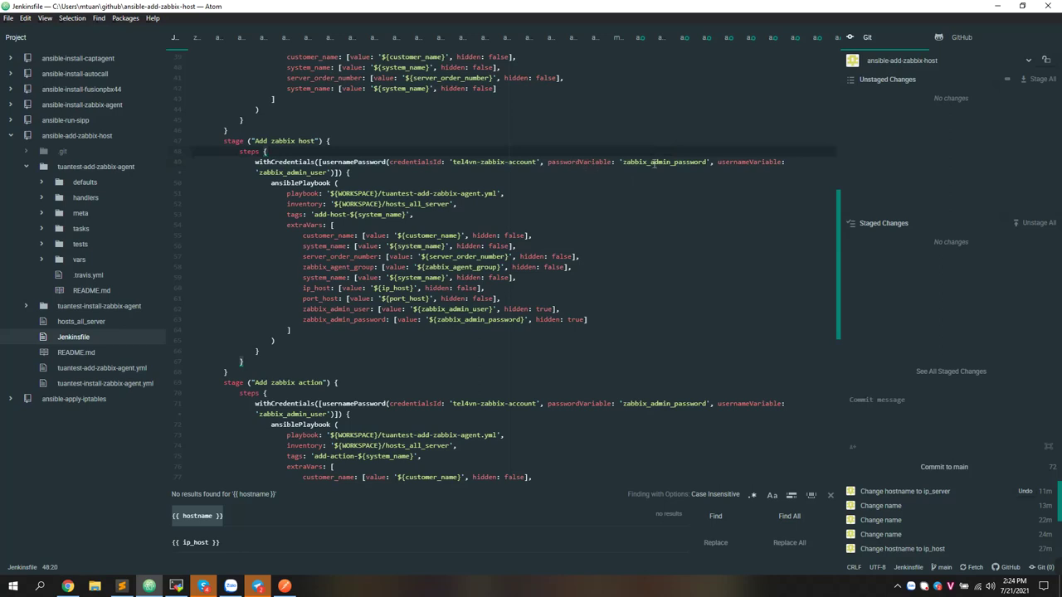
Trace zabbix_admin_password into the extraVars and the add-host-${system_name} tag, then expand the tasks folder
{"action": "double_click", "coordinate": [652, 162]}
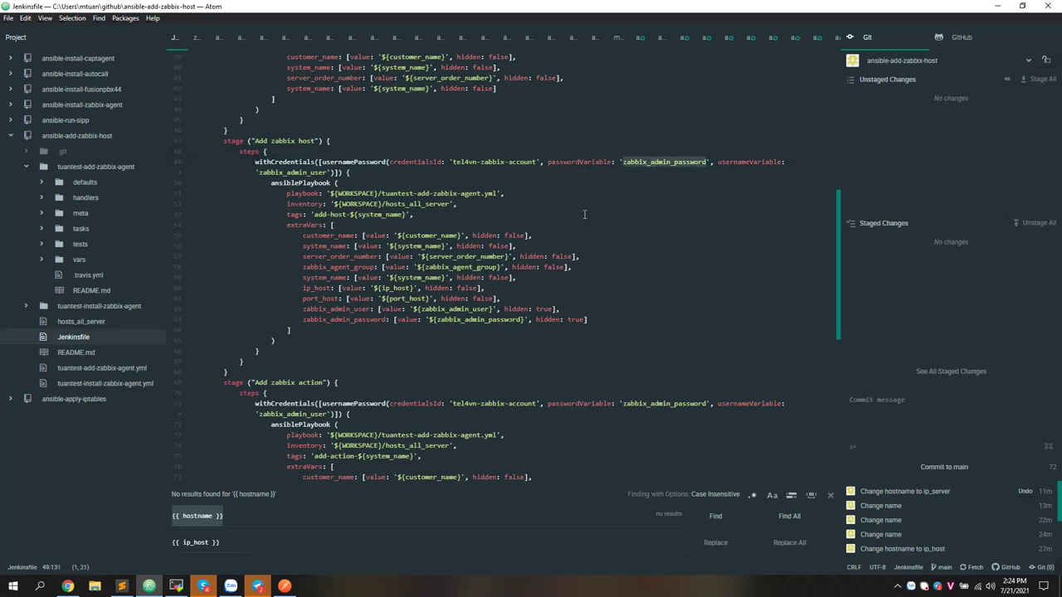
{"action": "left_click", "coordinate": [353, 324]}
{"action": "left_click", "coordinate": [352, 319]}
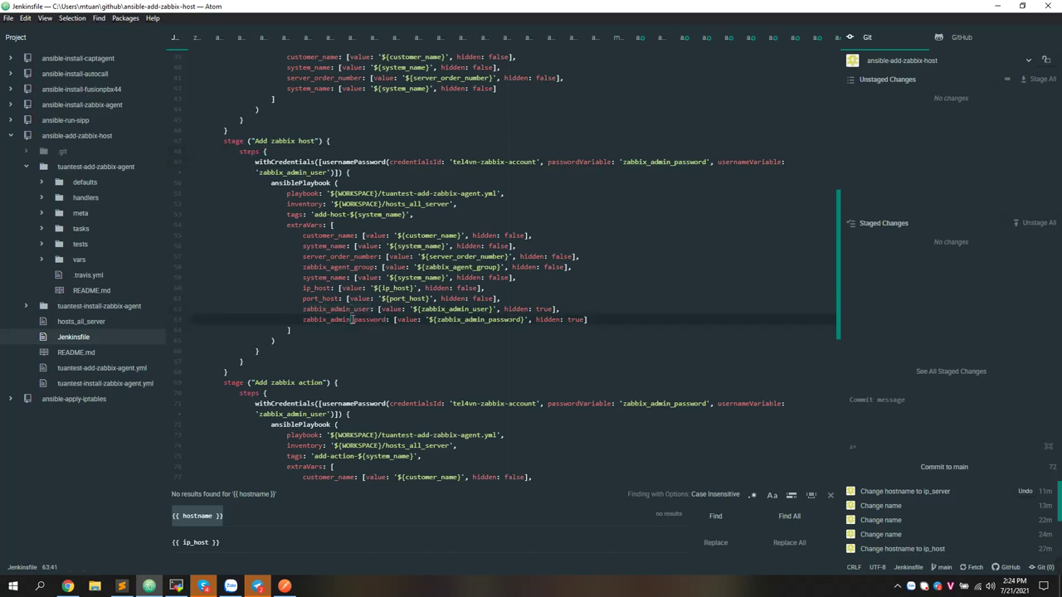
{"action": "double_click", "coordinate": [352, 319]}
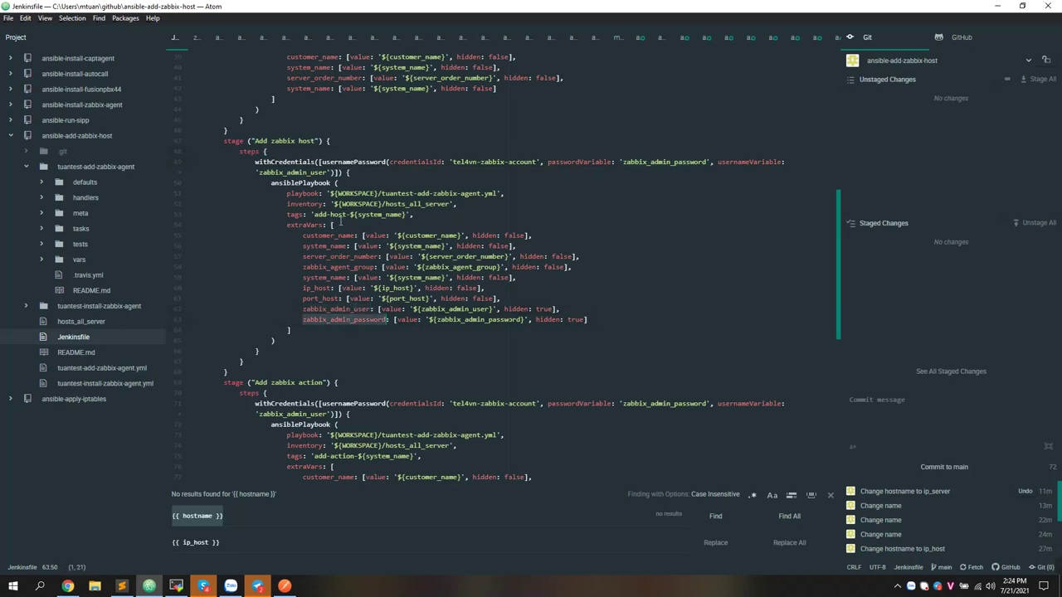
{"action": "left_click_drag", "start_coordinate": [313, 214], "coordinate": [406, 214]}
{"action": "left_click", "coordinate": [75, 232]}
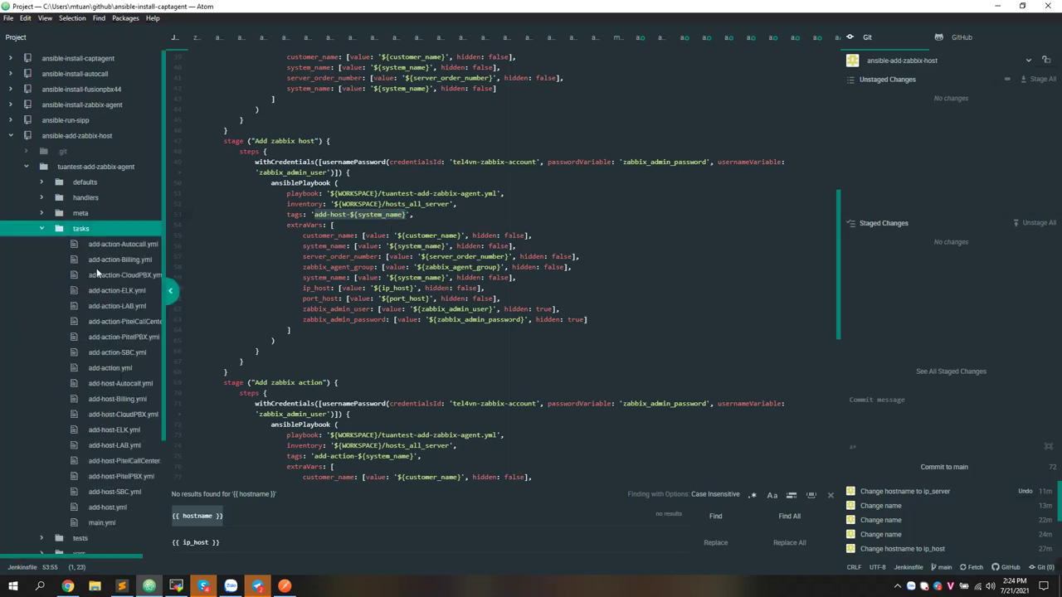
Open add-action-CloudPBX.yml and review its Zabbix server URL and login_user lines
{"action": "left_click", "coordinate": [110, 277]}
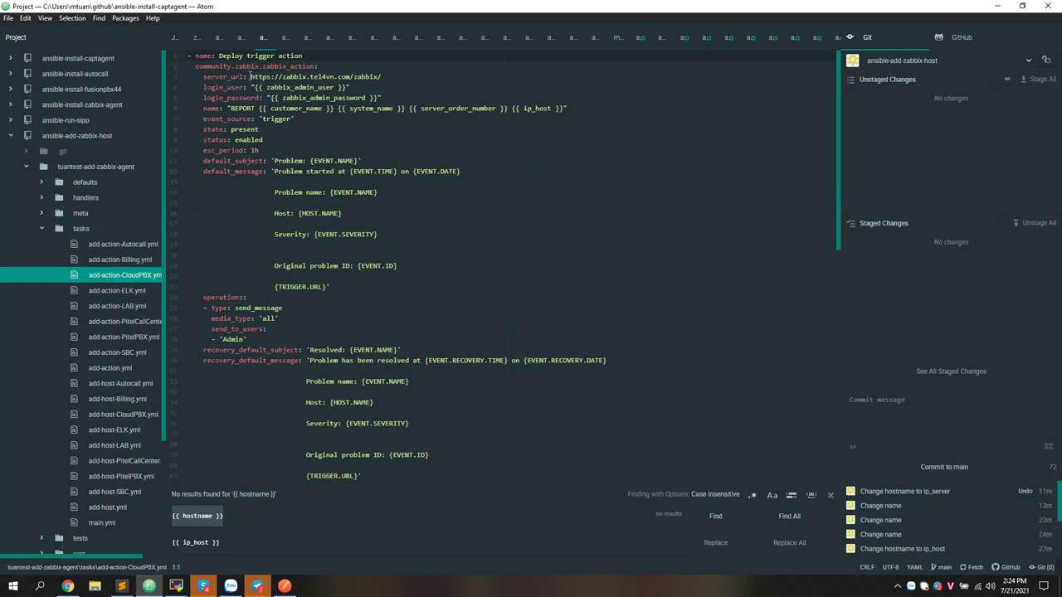
{"action": "left_click_drag", "start_coordinate": [250, 76], "coordinate": [383, 76]}
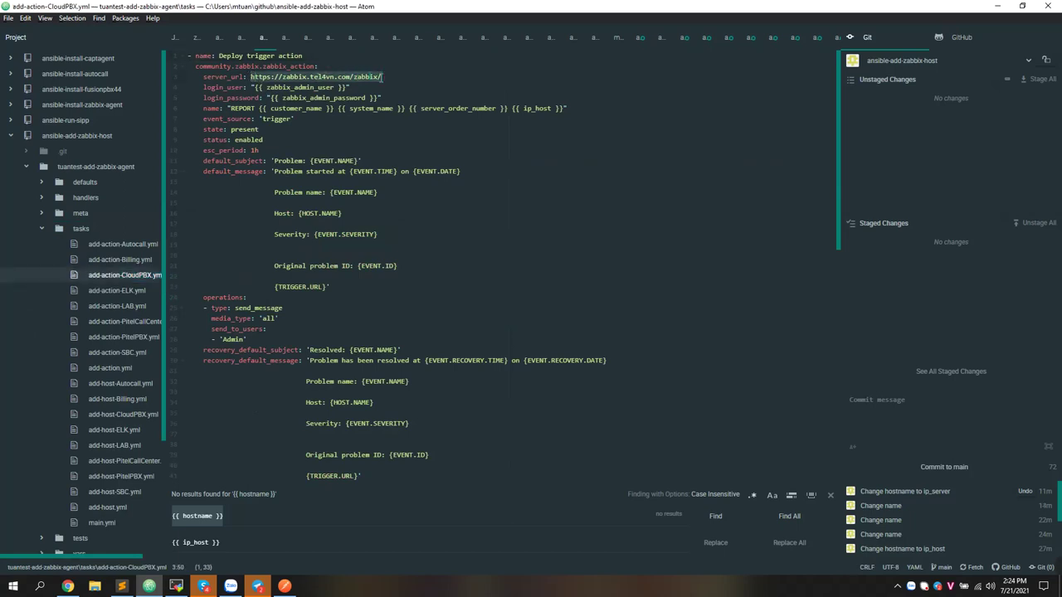
{"action": "left_click_drag", "start_coordinate": [205, 88], "coordinate": [354, 87]}
Compare the Jenkins-stored Zabbix account username with the task's login_user and server_url references
{"action": "key", "text": "alt+Tab"}
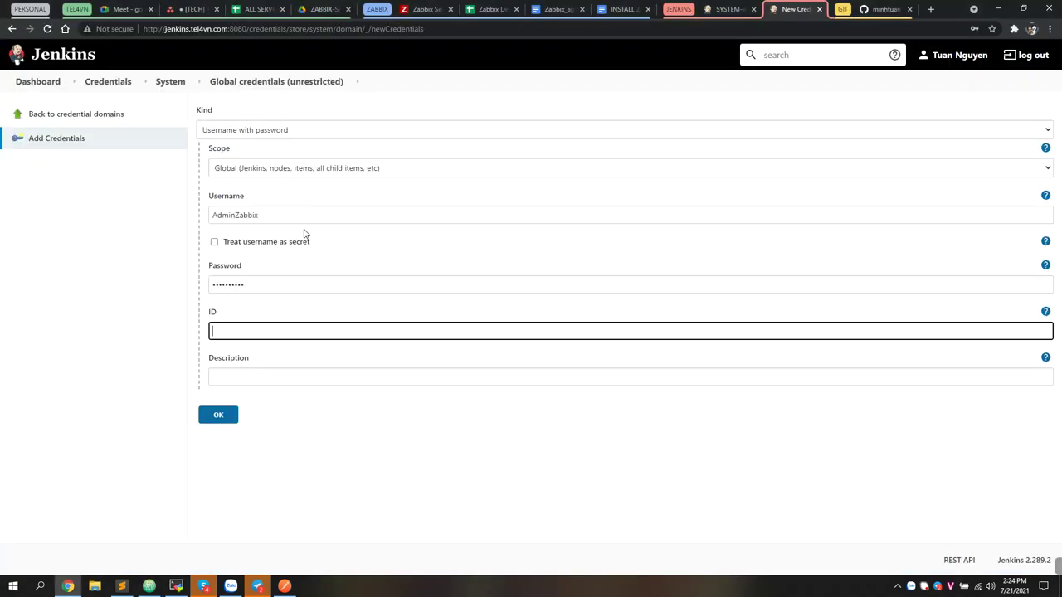
{"action": "key", "text": "alt+Tab"}
{"action": "key", "text": "alt+Tab"}
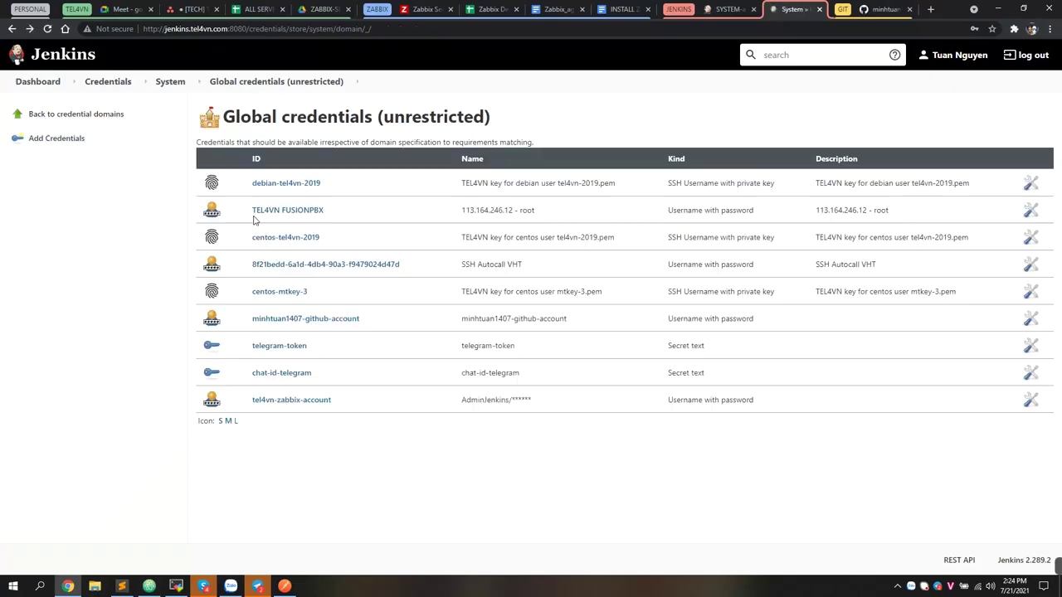
{"action": "left_click_drag", "start_coordinate": [249, 406], "coordinate": [526, 401]}
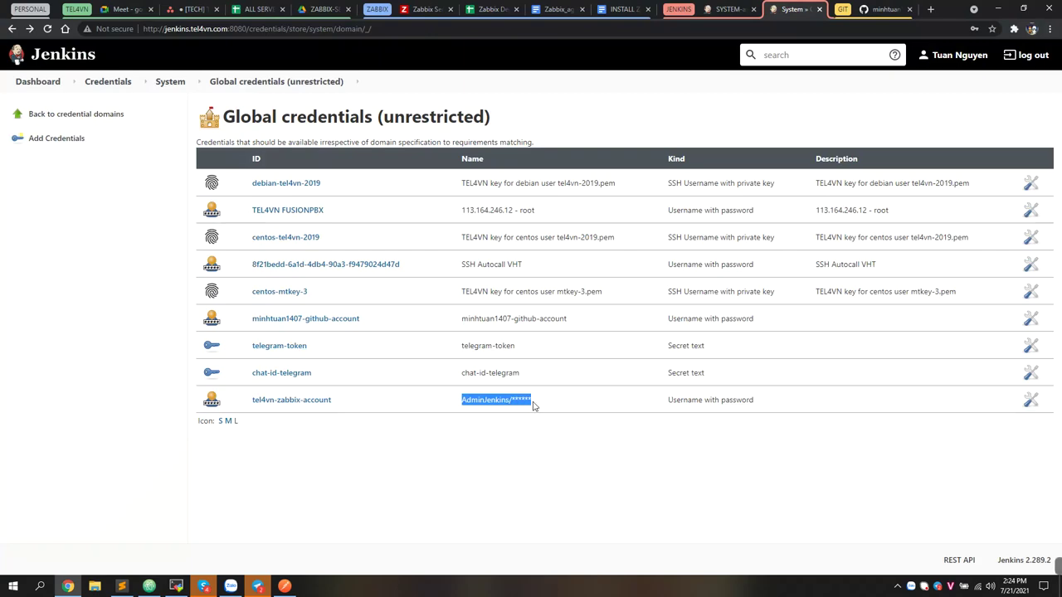
{"action": "key", "text": "alt+Tab"}
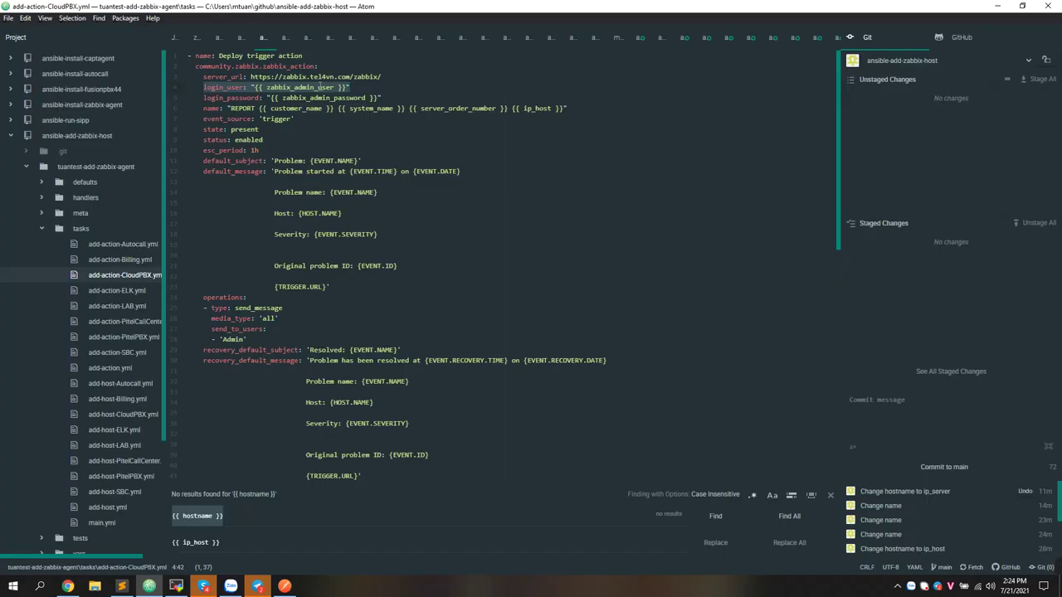
{"action": "left_click", "coordinate": [319, 87]}
{"action": "left_click_drag", "start_coordinate": [254, 87], "coordinate": [345, 88]}
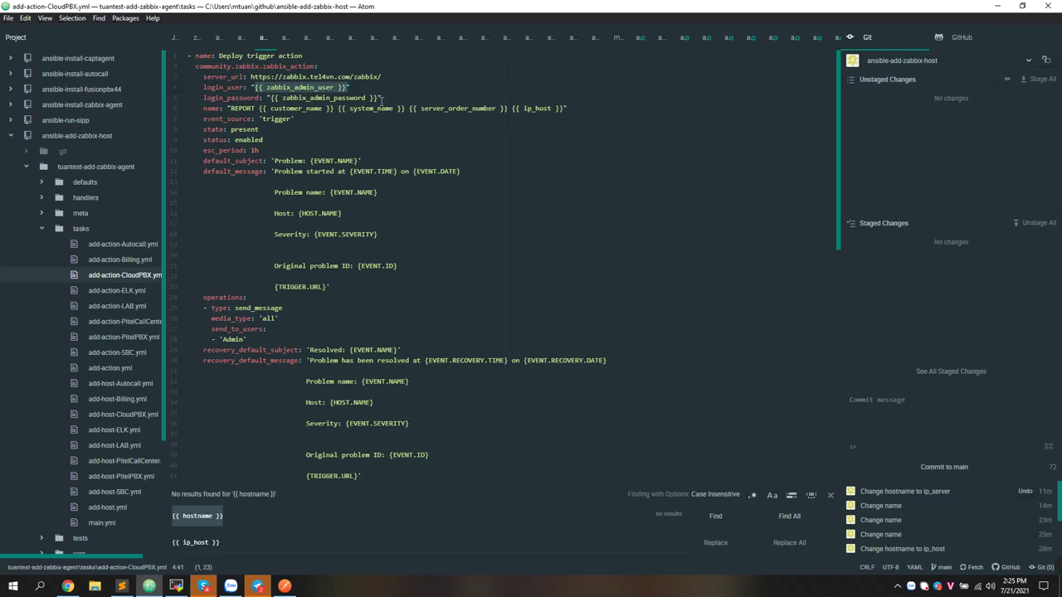
{"action": "left_click_drag", "start_coordinate": [385, 77], "coordinate": [375, 98]}
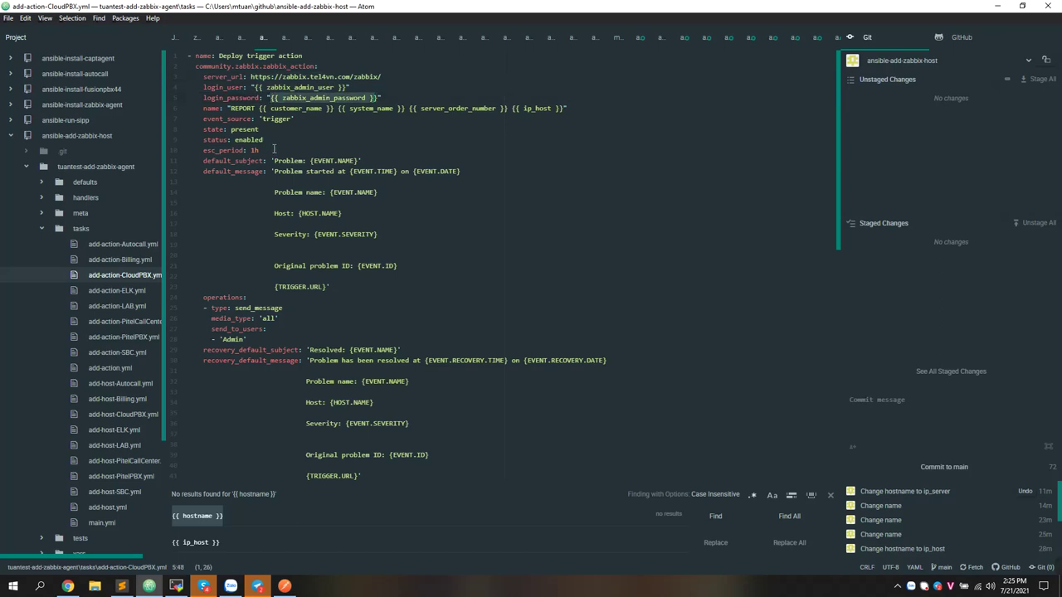
{"action": "key", "text": "alt+Tab"}
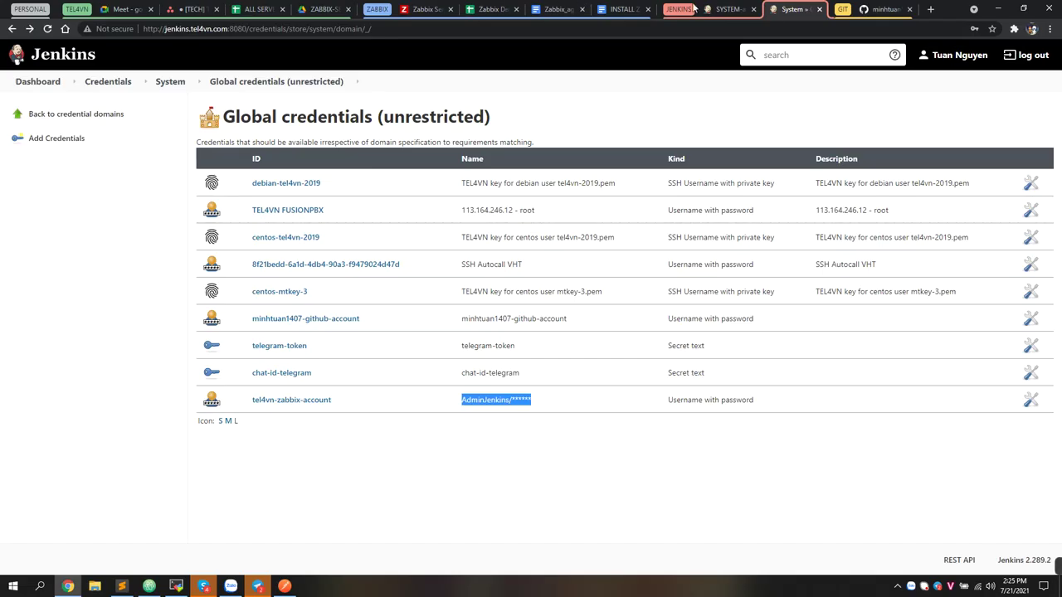
After glancing at Zabbix actions, highlight the pipeline's Install zabbix agent through Add zabbix action stages
{"action": "left_click", "coordinate": [717, 9]}
{"action": "left_click", "coordinate": [443, 7]}
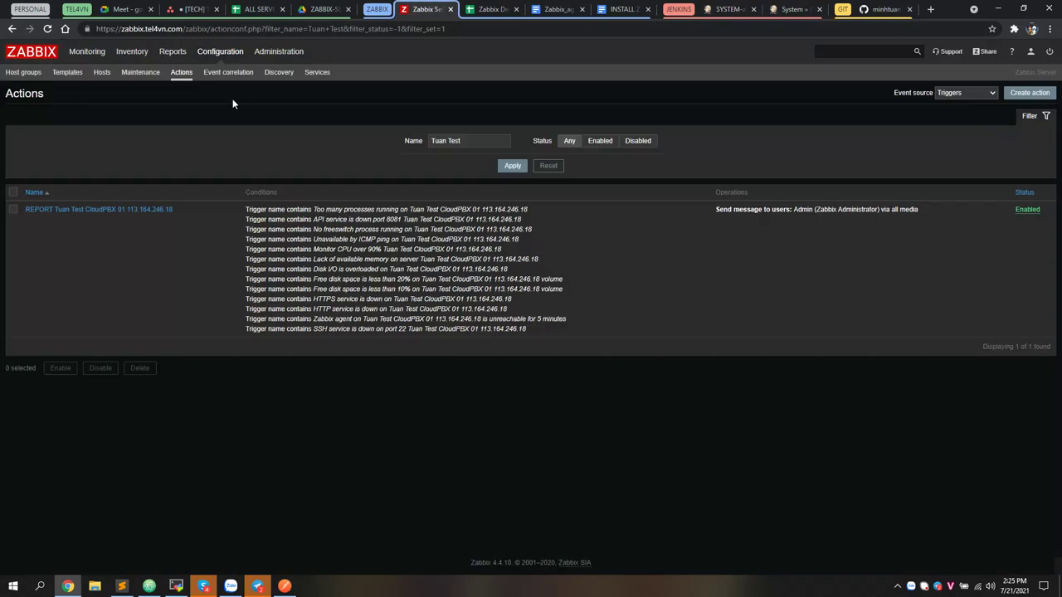
{"action": "left_click", "coordinate": [727, 9]}
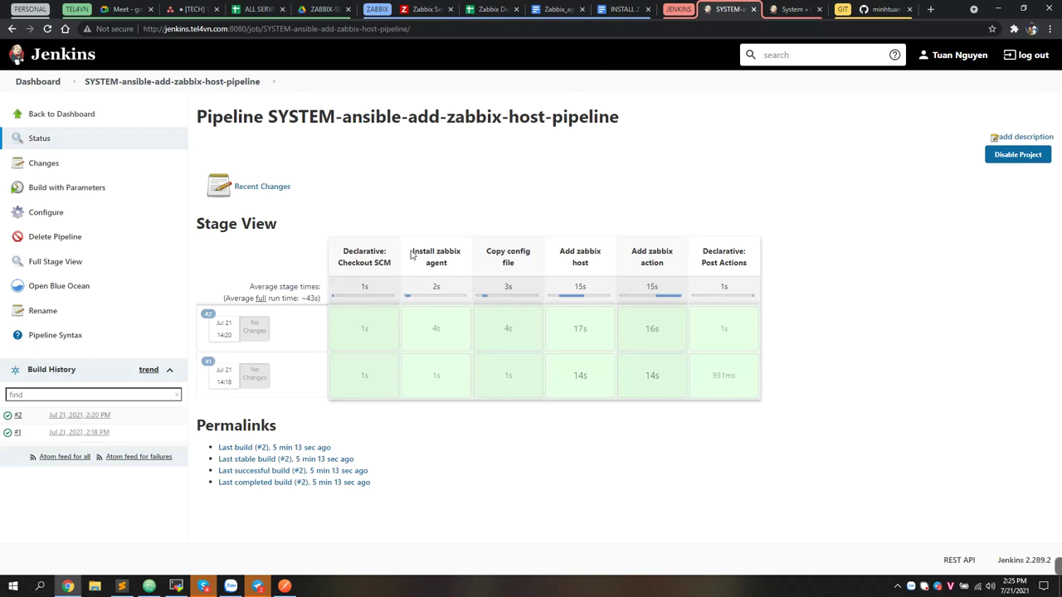
{"action": "left_click_drag", "start_coordinate": [411, 255], "coordinate": [456, 276]}
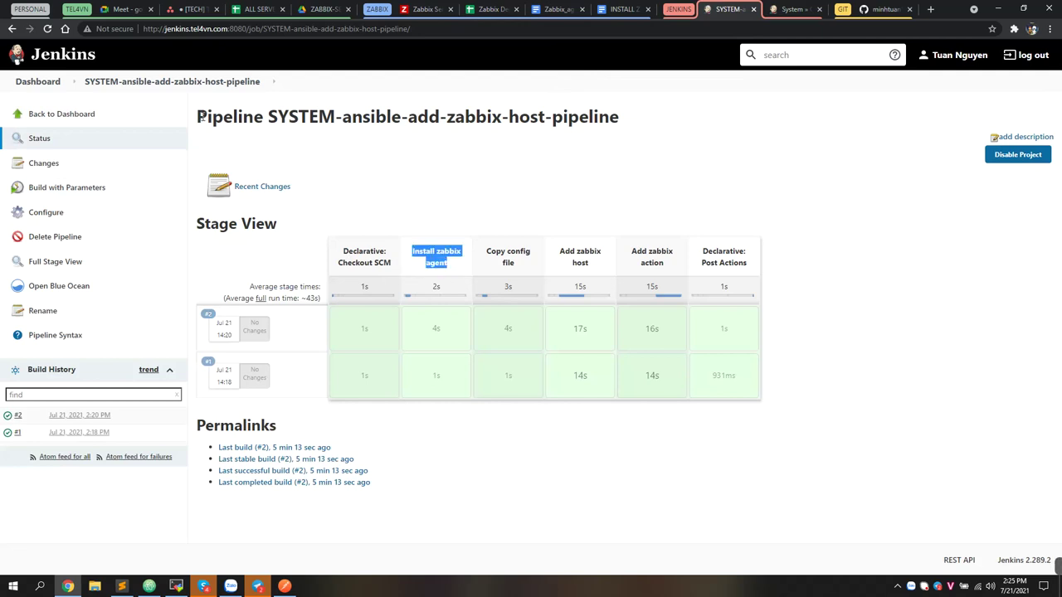
{"action": "left_click", "coordinate": [419, 266]}
{"action": "left_click_drag", "start_coordinate": [413, 249], "coordinate": [516, 274]}
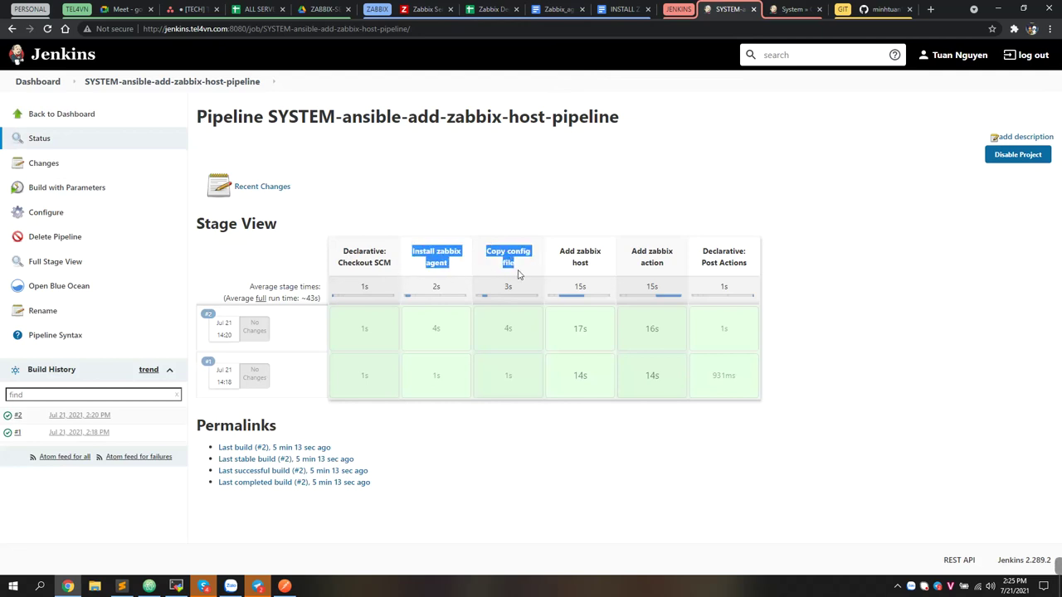
{"action": "left_click", "coordinate": [561, 265]}
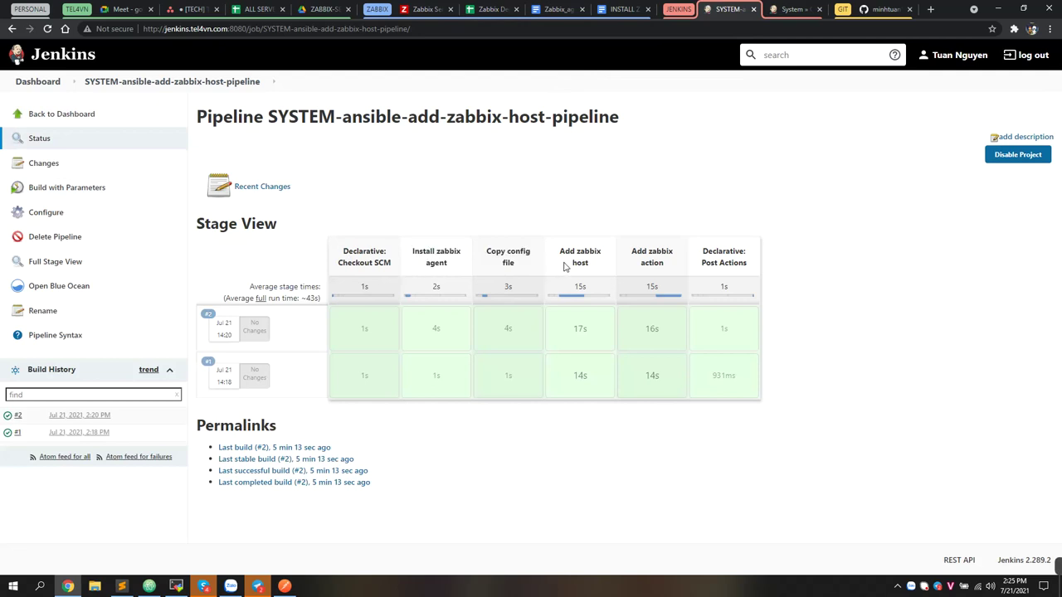
{"action": "left_click_drag", "start_coordinate": [560, 253], "coordinate": [671, 270]}
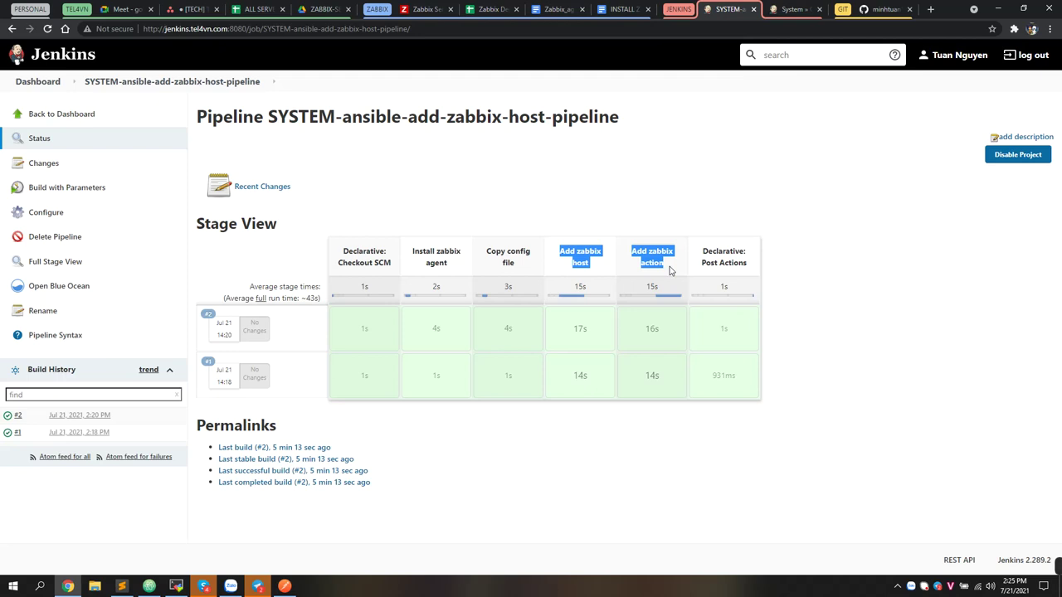